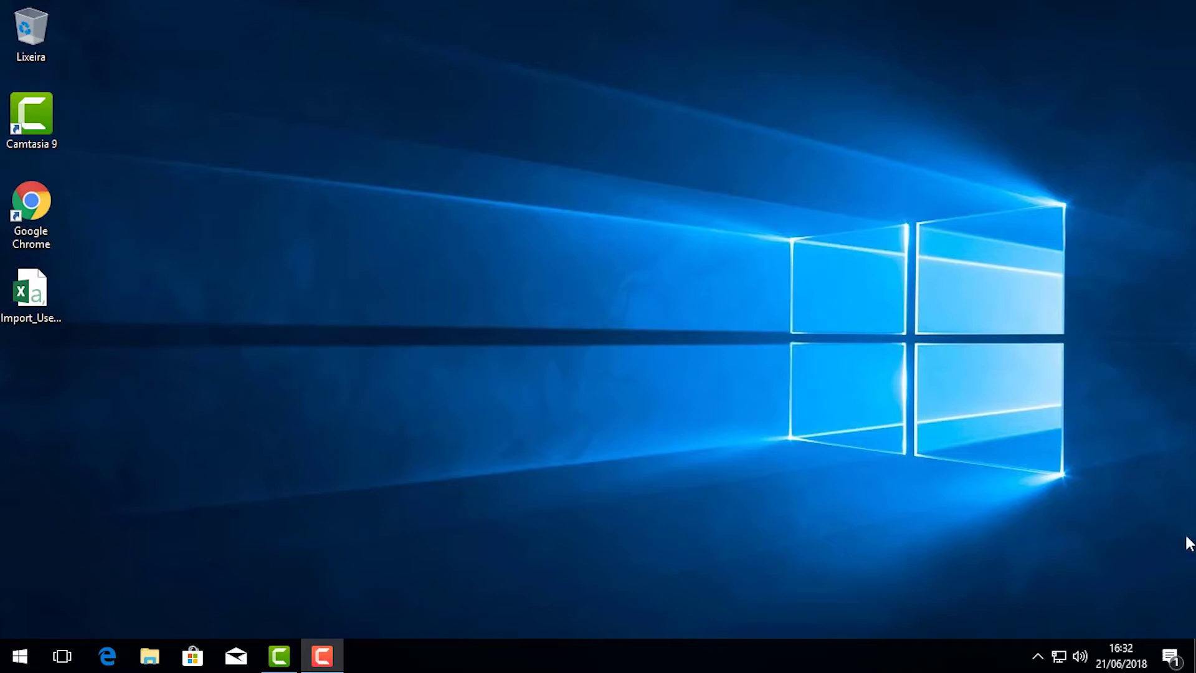
Launch Chrome, load portal.office.com and sign in with the admin account's saved password.
left_click(43, 197)
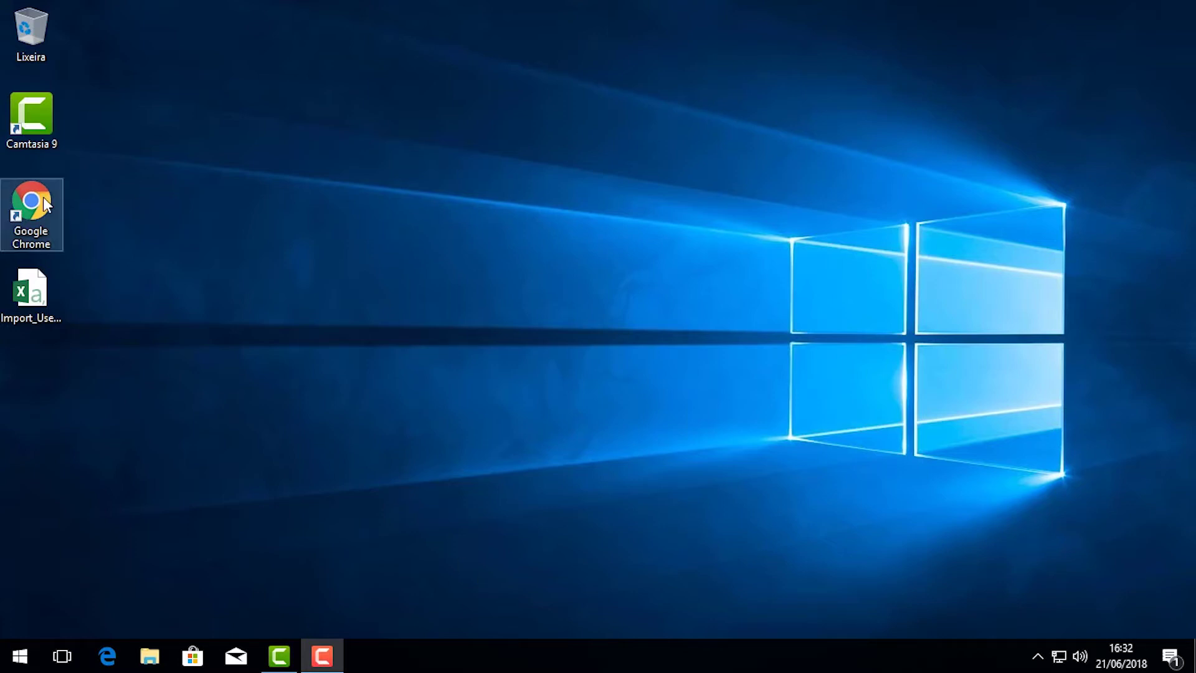
double_click(43, 197)
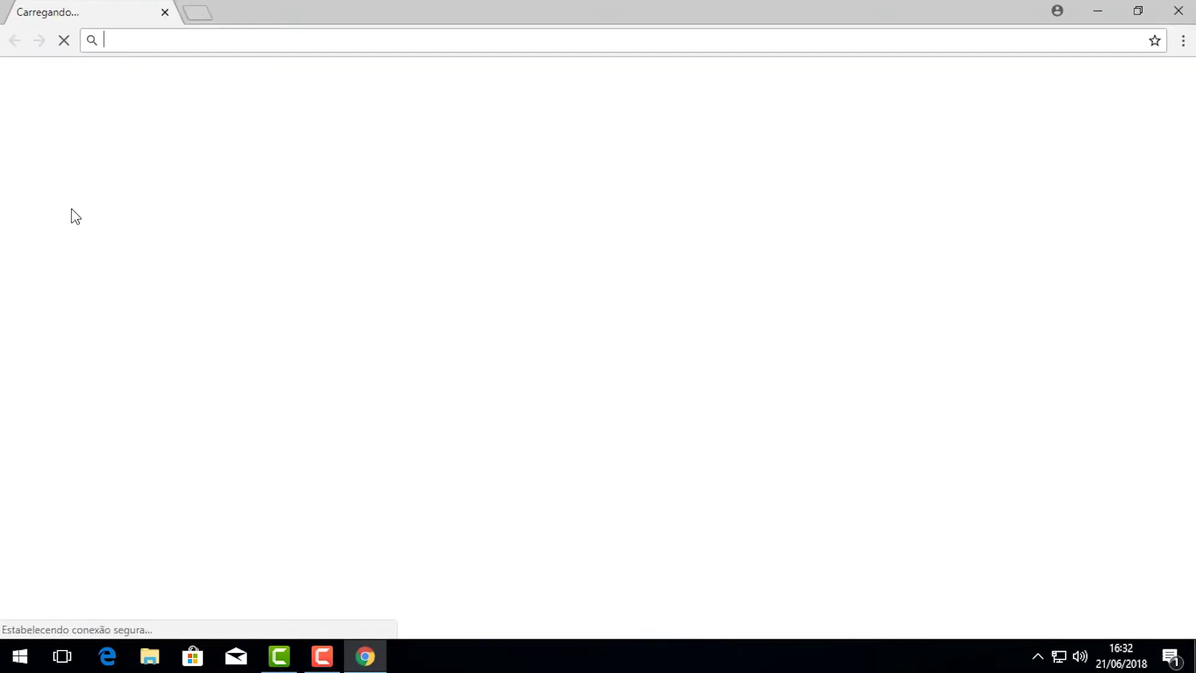
type("portal.office.com")
key("Return")
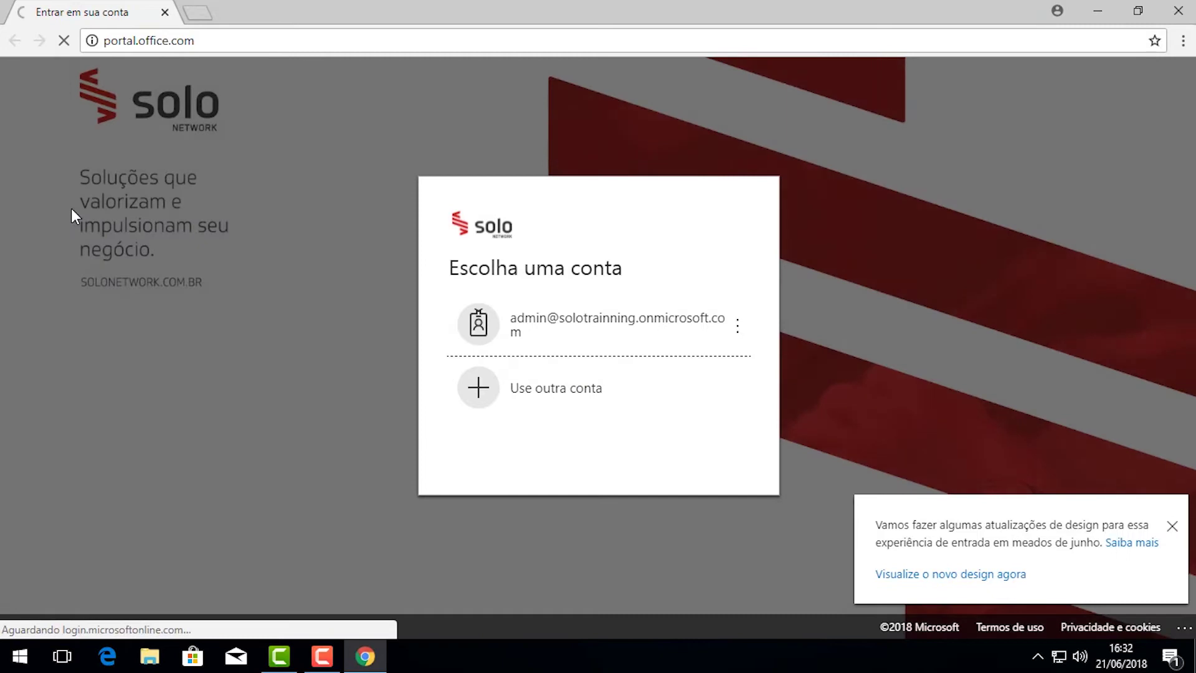
left_click(600, 335)
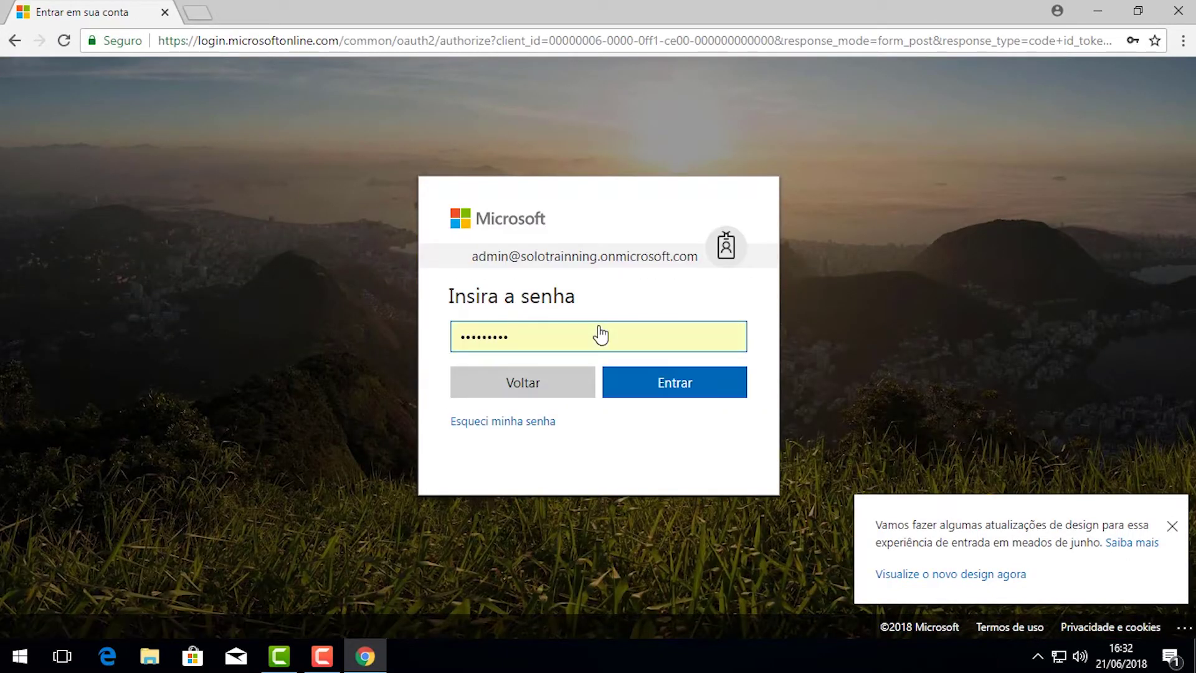
left_click(668, 380)
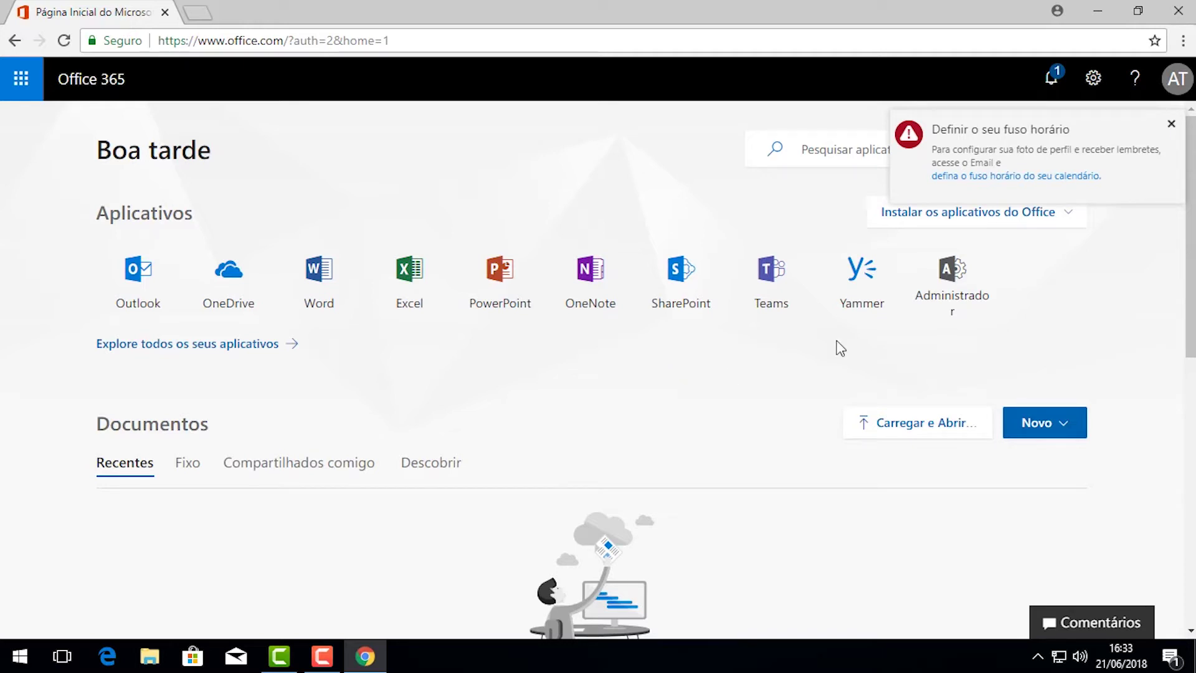
Launch the Administrador app from the Office 365 home page.
left_click(949, 305)
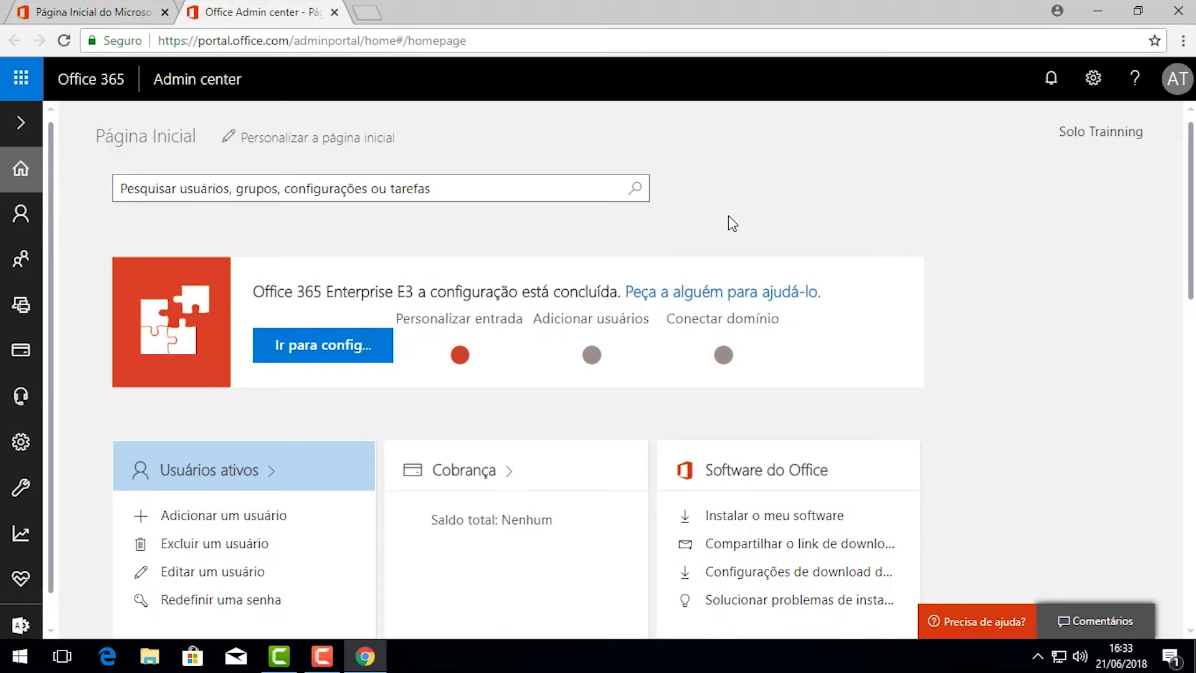
scroll(828, 206, "down", 1)
scroll(885, 256, "down", 1)
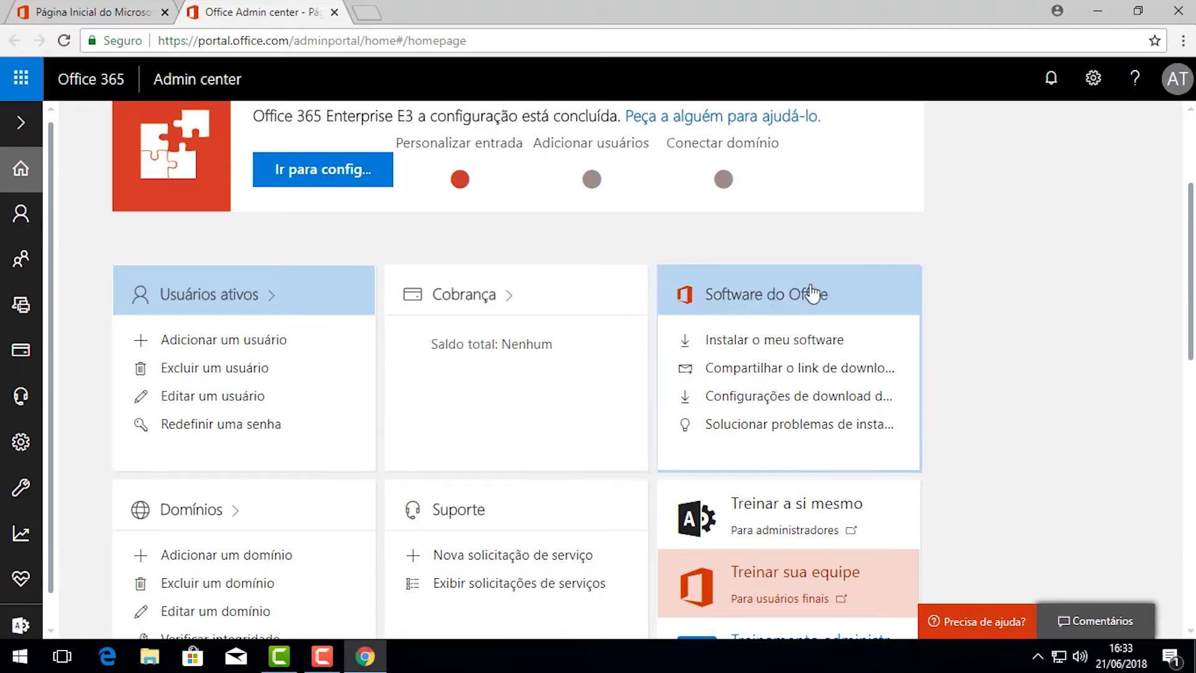
scroll(983, 288, "down", 1)
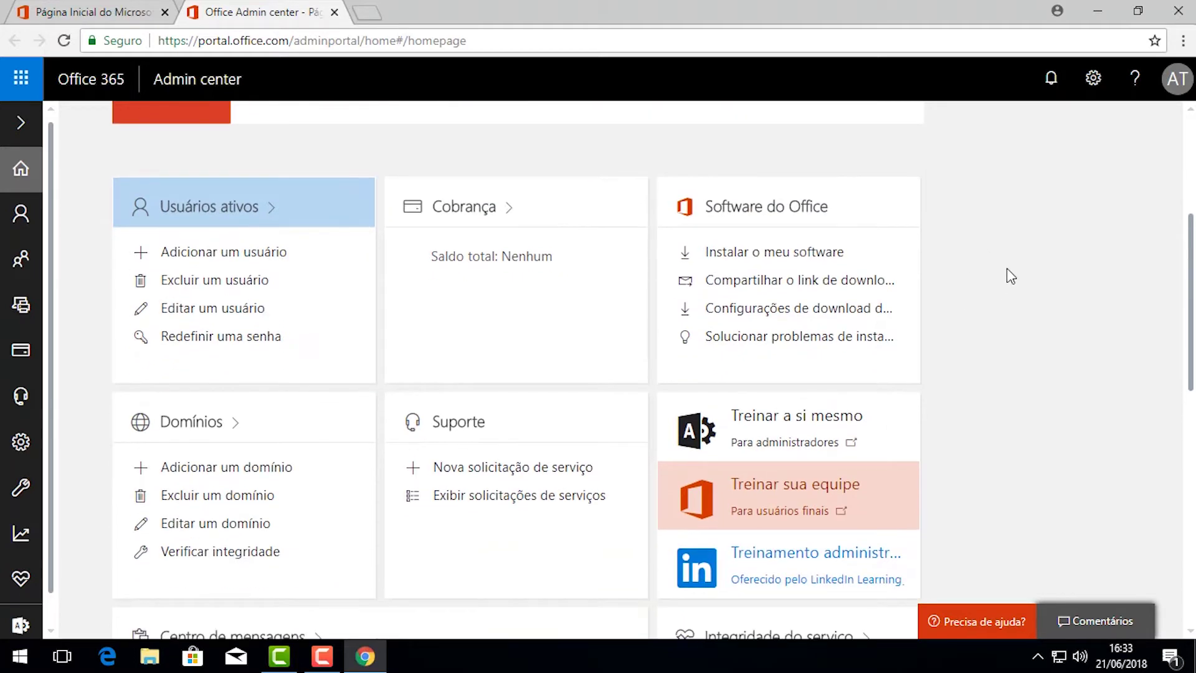
scroll(1015, 268, "down", 1)
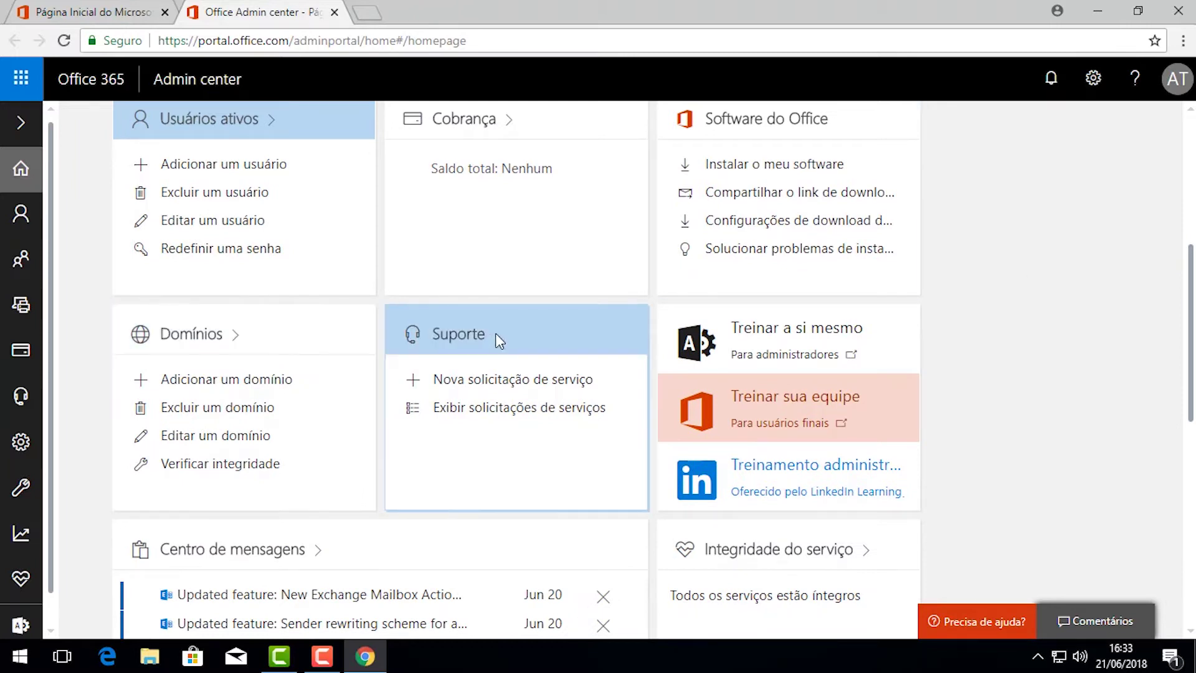
scroll(861, 205, "down", 2)
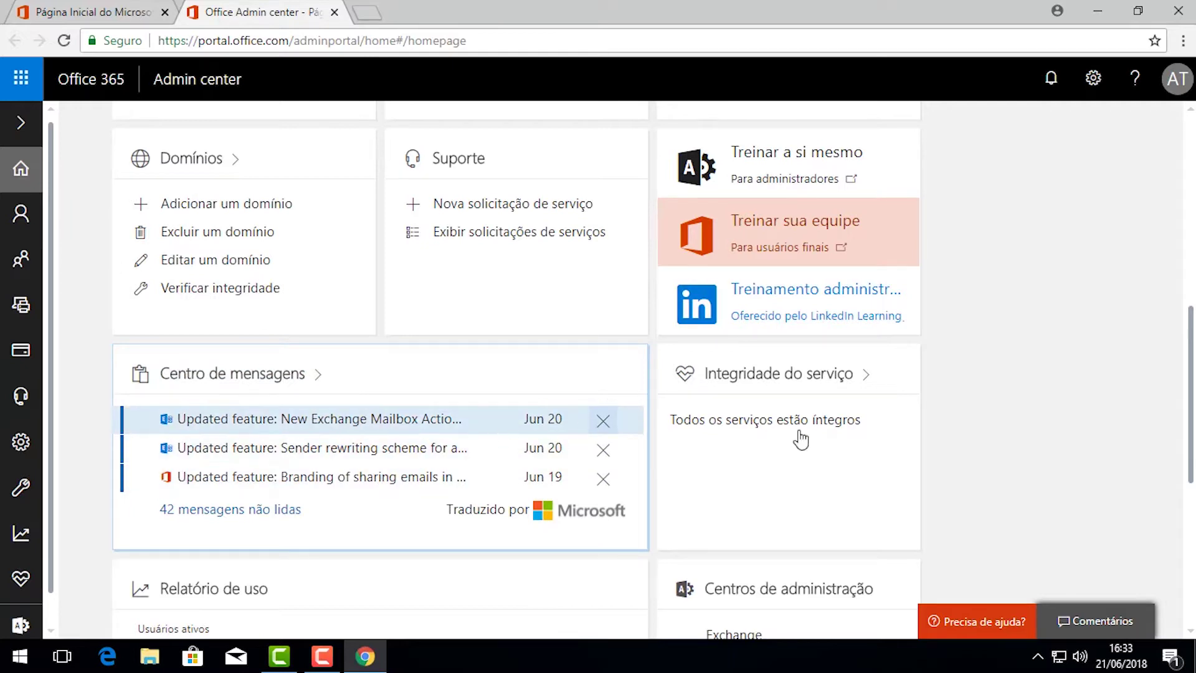
scroll(1063, 414, "down", 4)
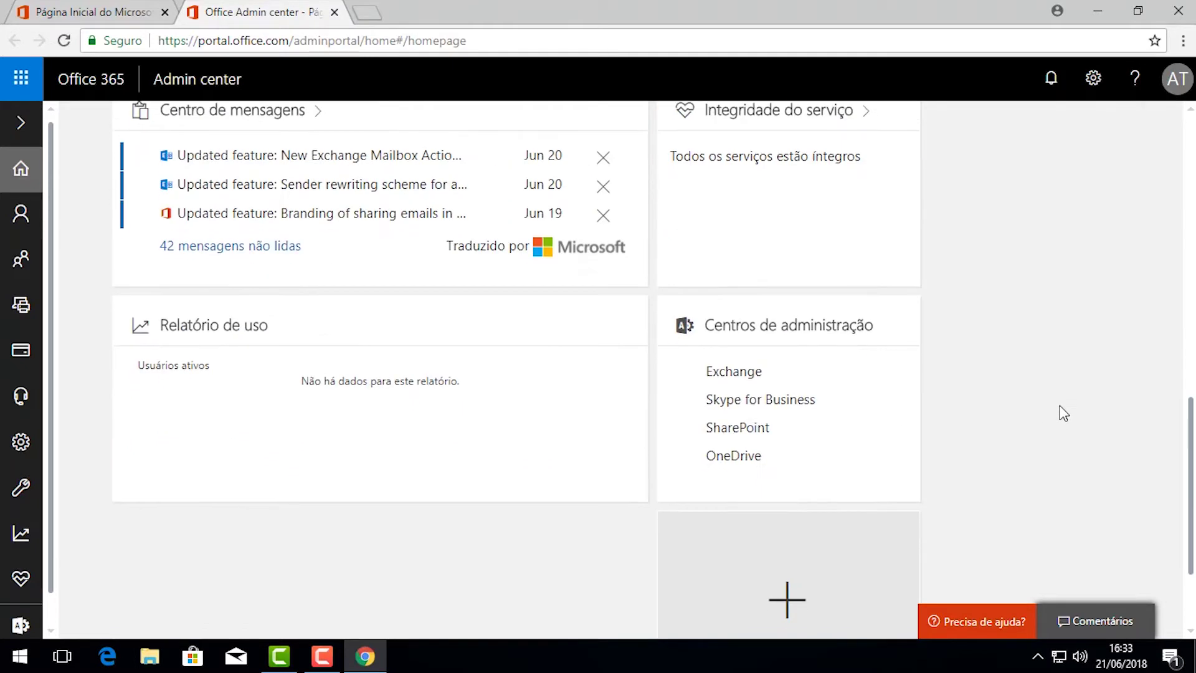
scroll(794, 311, "up", 3)
scroll(831, 361, "down", 1)
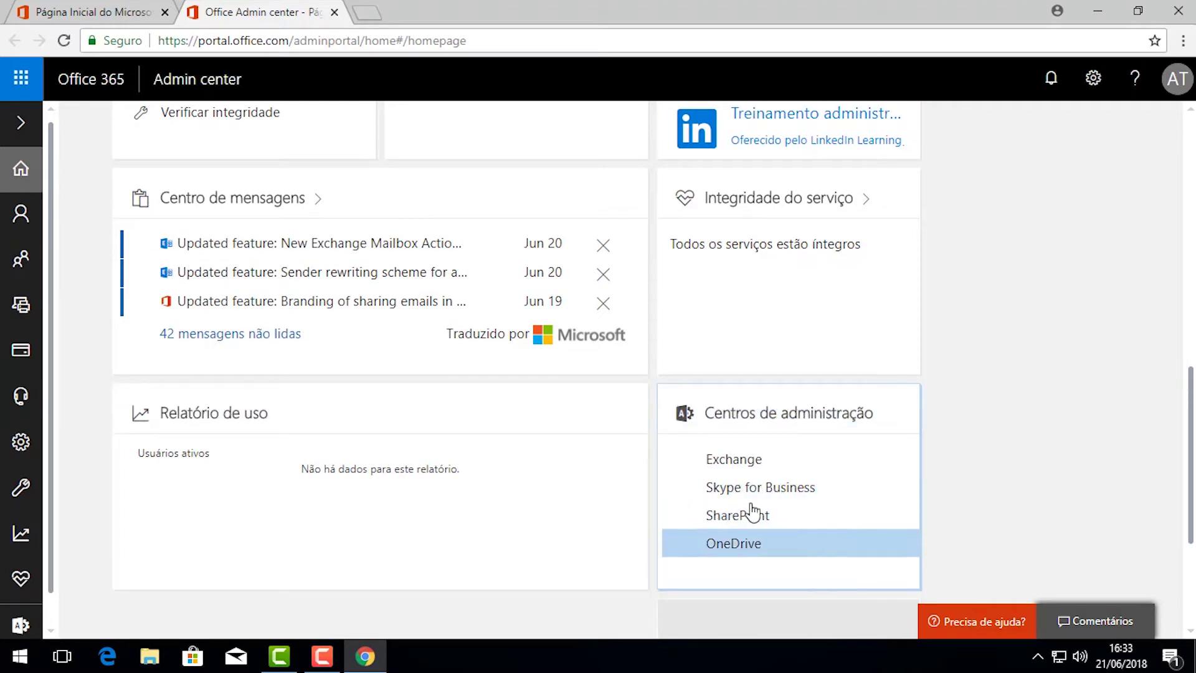
scroll(1026, 371, "up", 5)
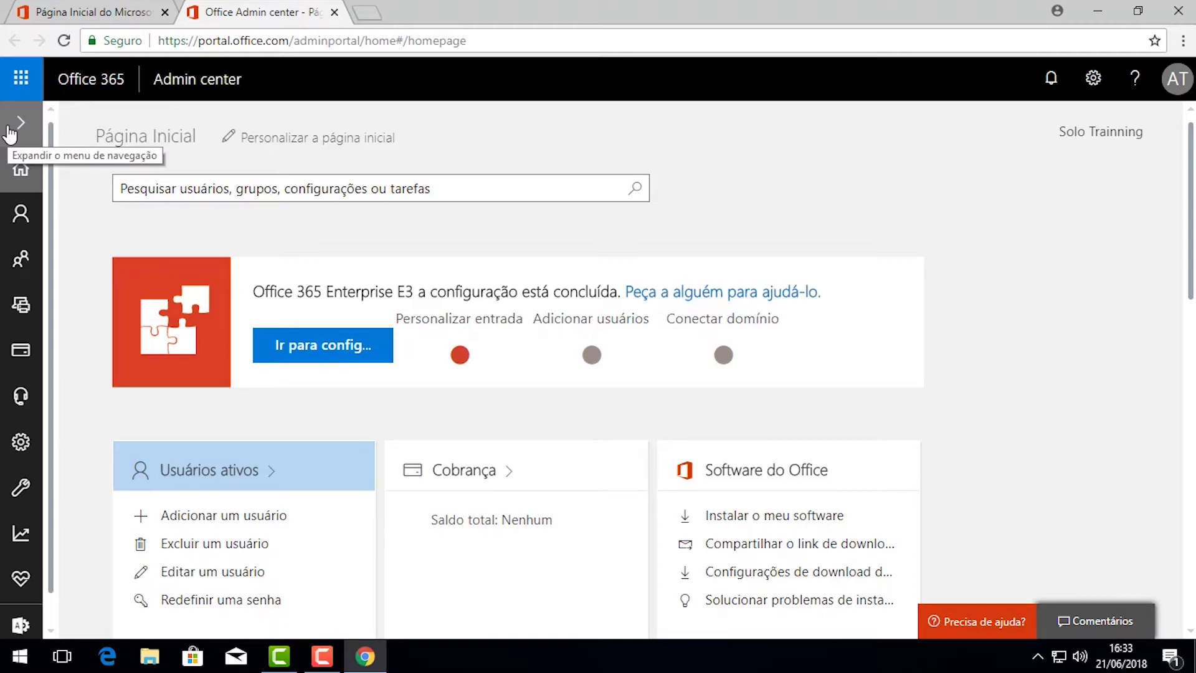
Expand the navigation and go to Usuários > Usuários ativos.
left_click(39, 138)
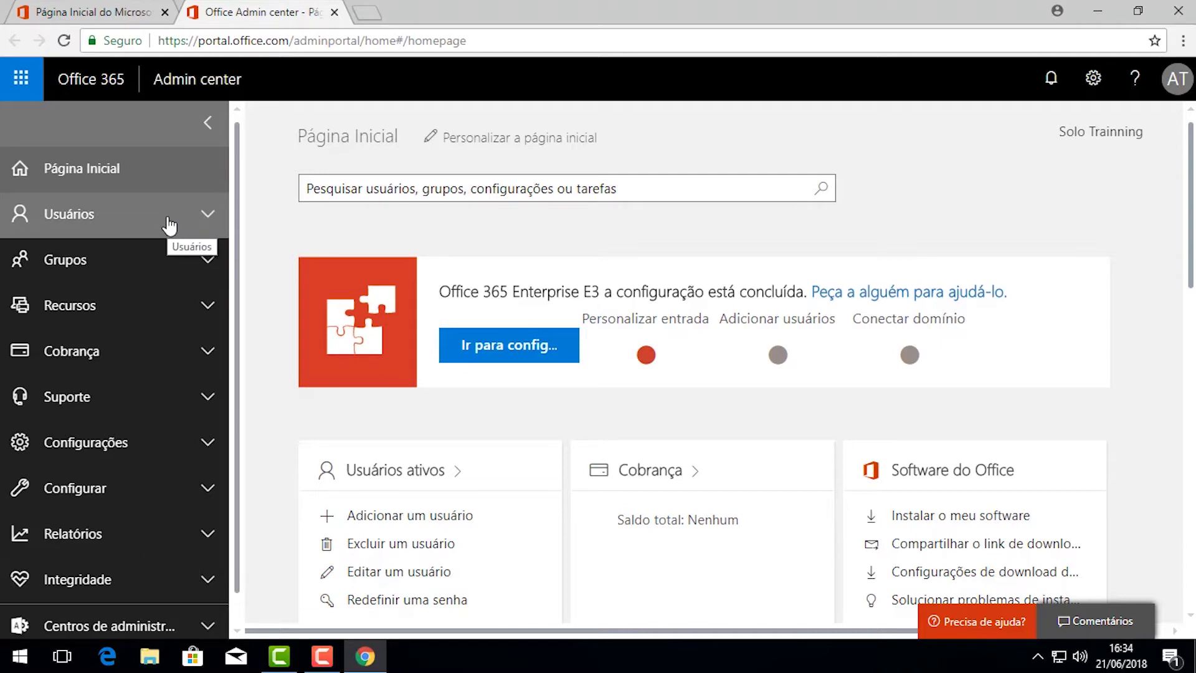
left_click(209, 215)
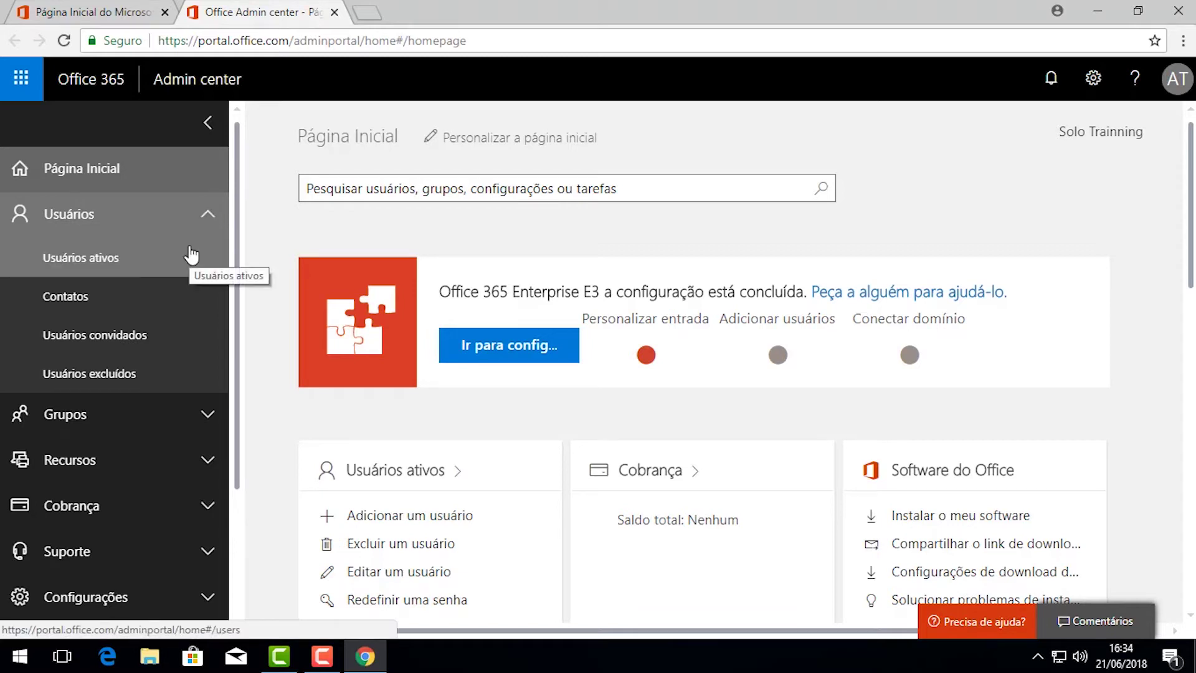
left_click(186, 267)
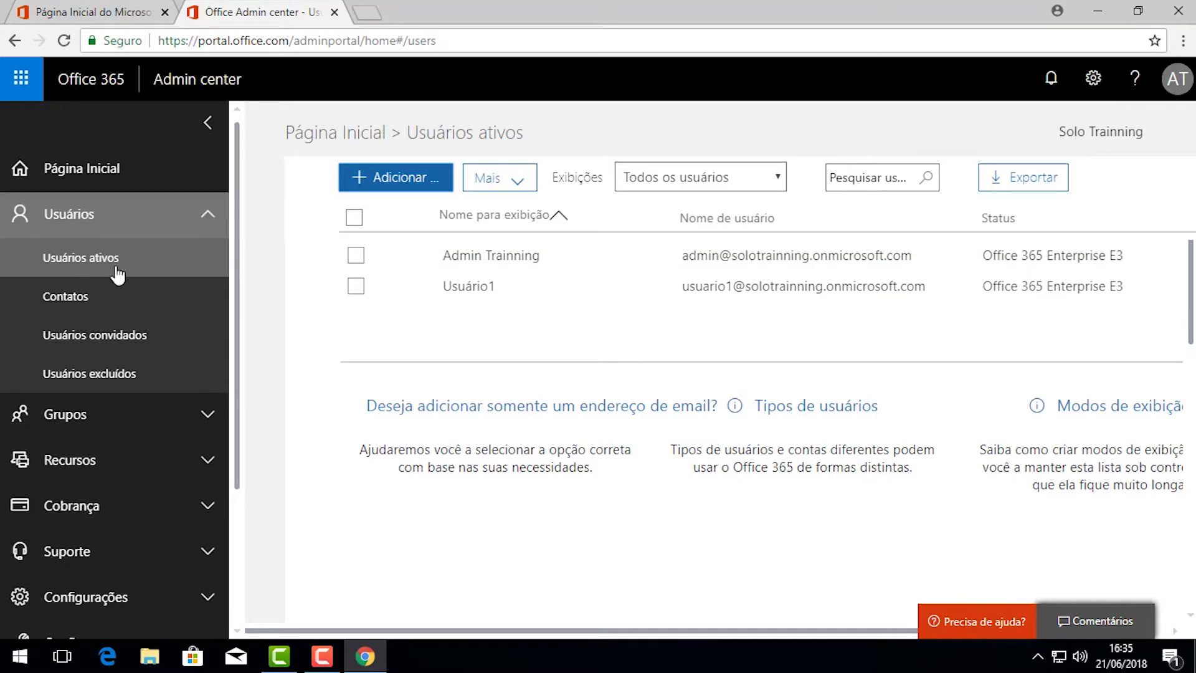
Add a new user named Usuário2 with username usuario2 on the existing domain.
left_click(411, 182)
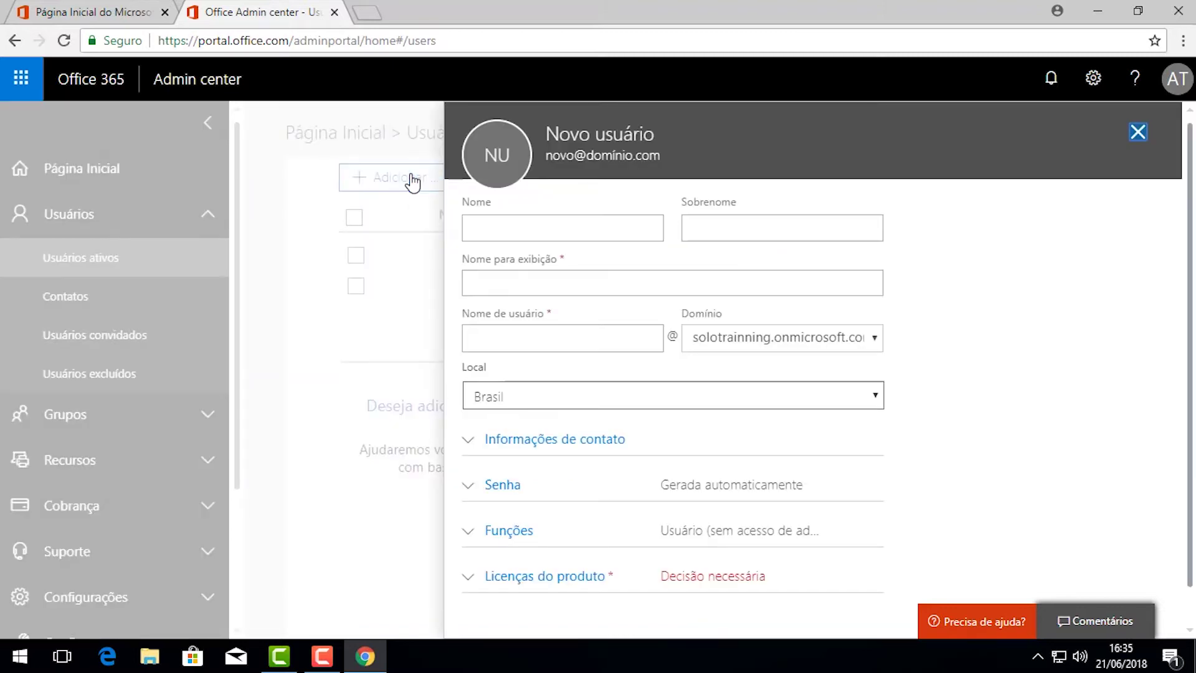
left_click(627, 234)
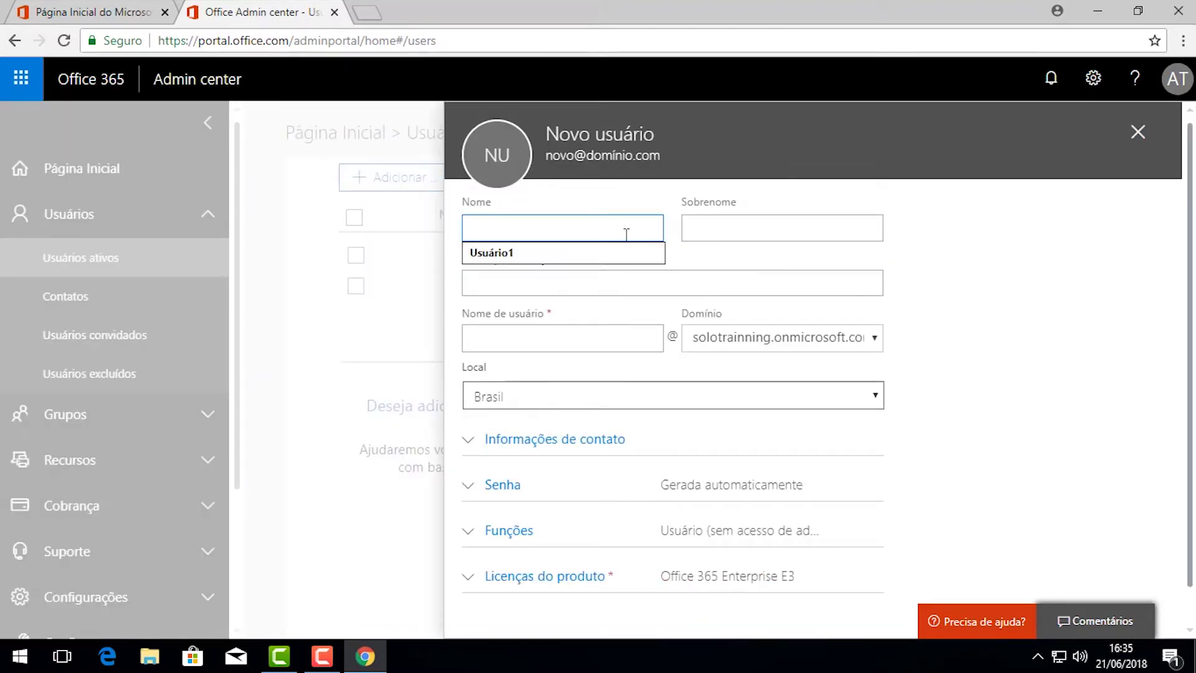
key("Down")
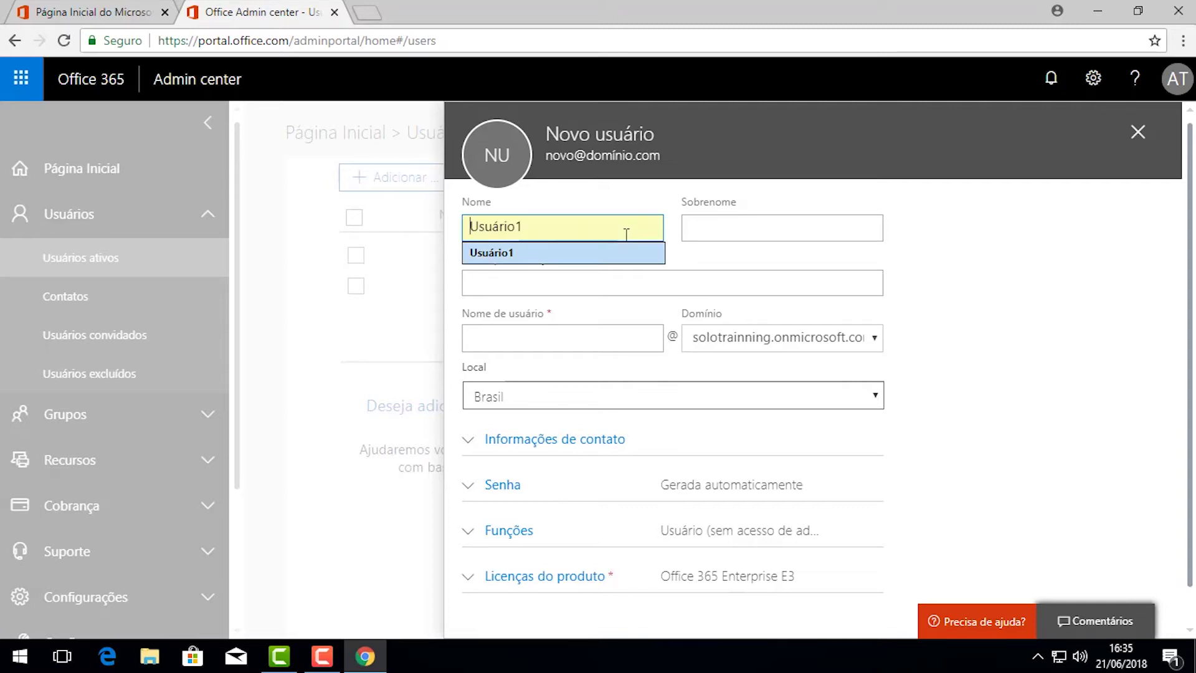
left_click(543, 257)
key("BackSpace")
type("2")
left_click(570, 289)
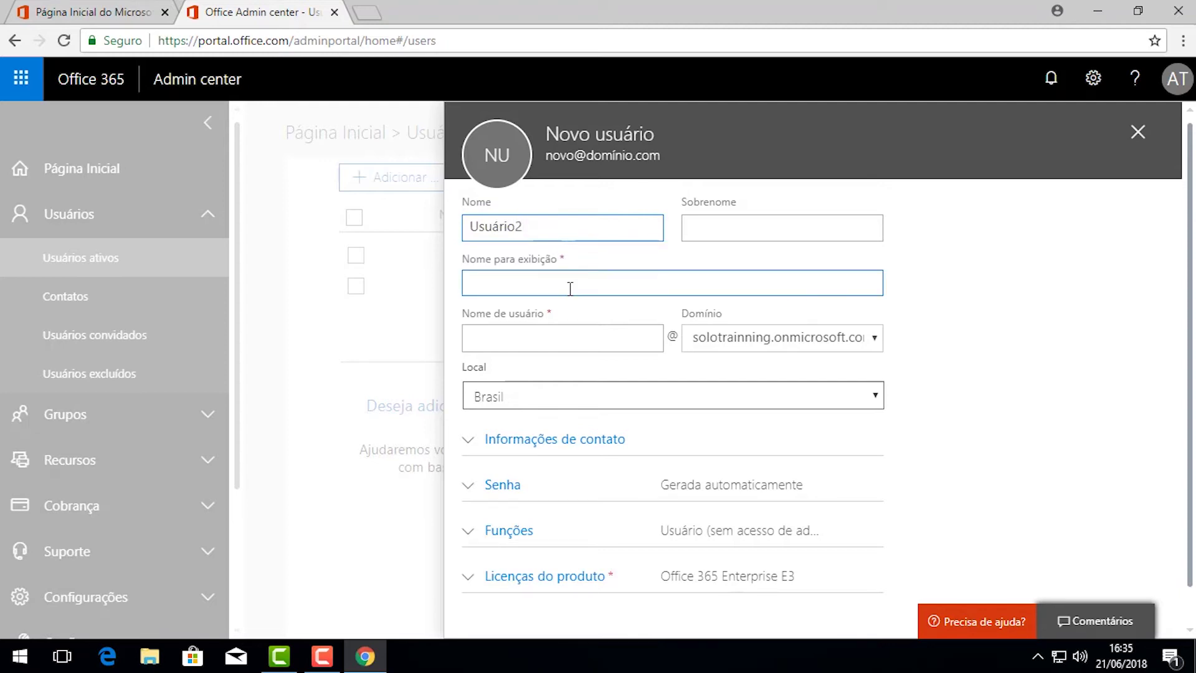
left_click(562, 341)
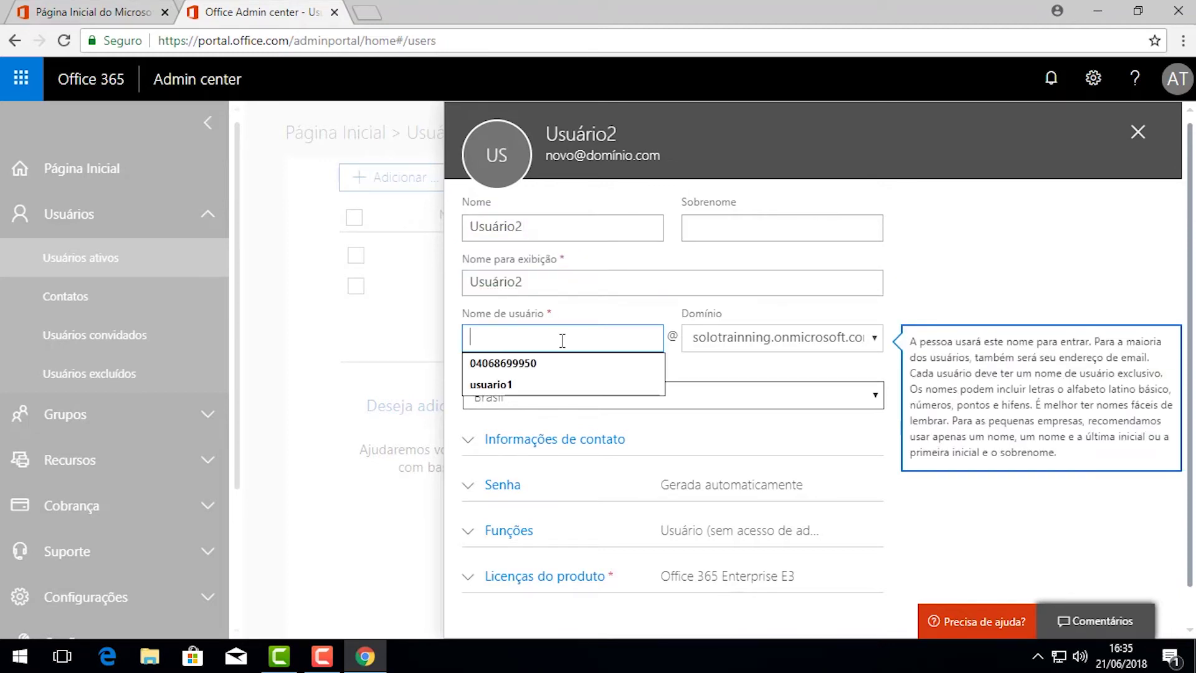
type("usuario2")
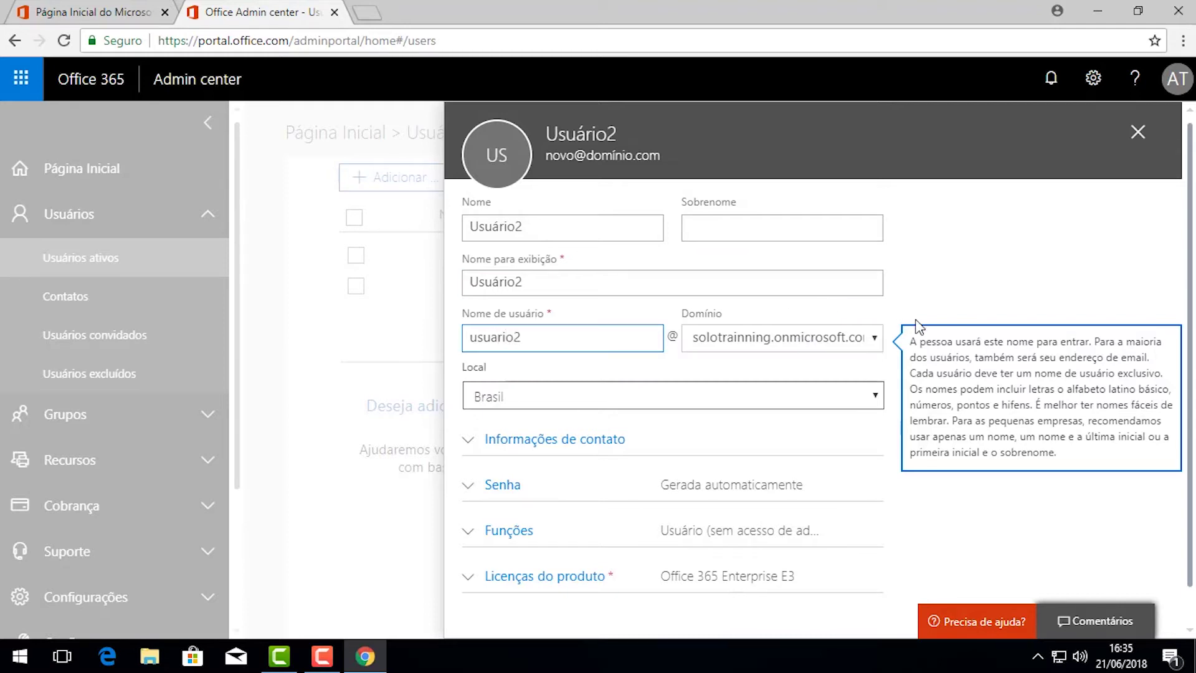
left_click(878, 340)
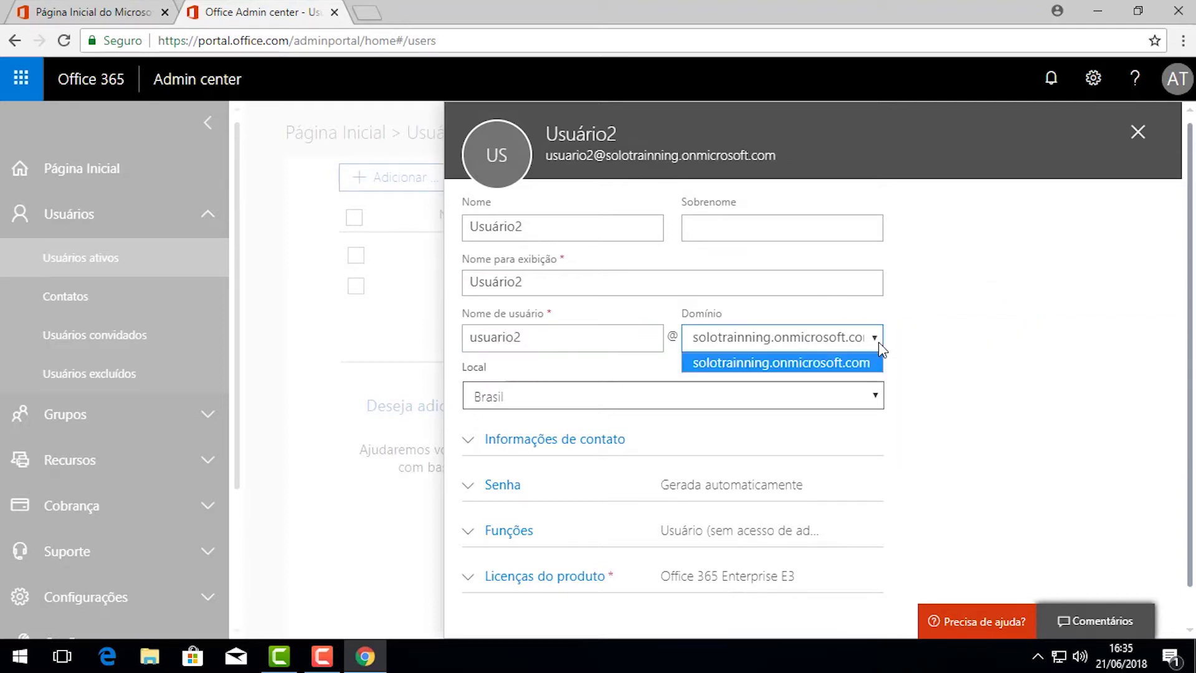
left_click(978, 310)
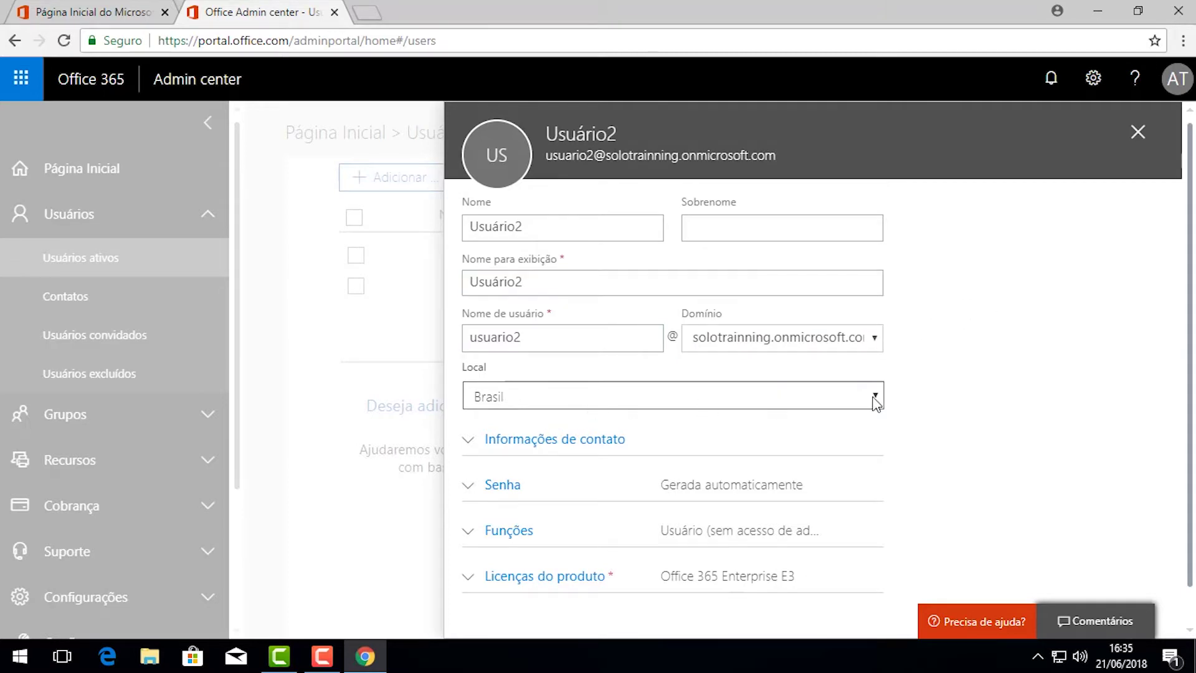
Set the password to be created manually, without forcing a change at first sign-in.
scroll(810, 377, "down", 1)
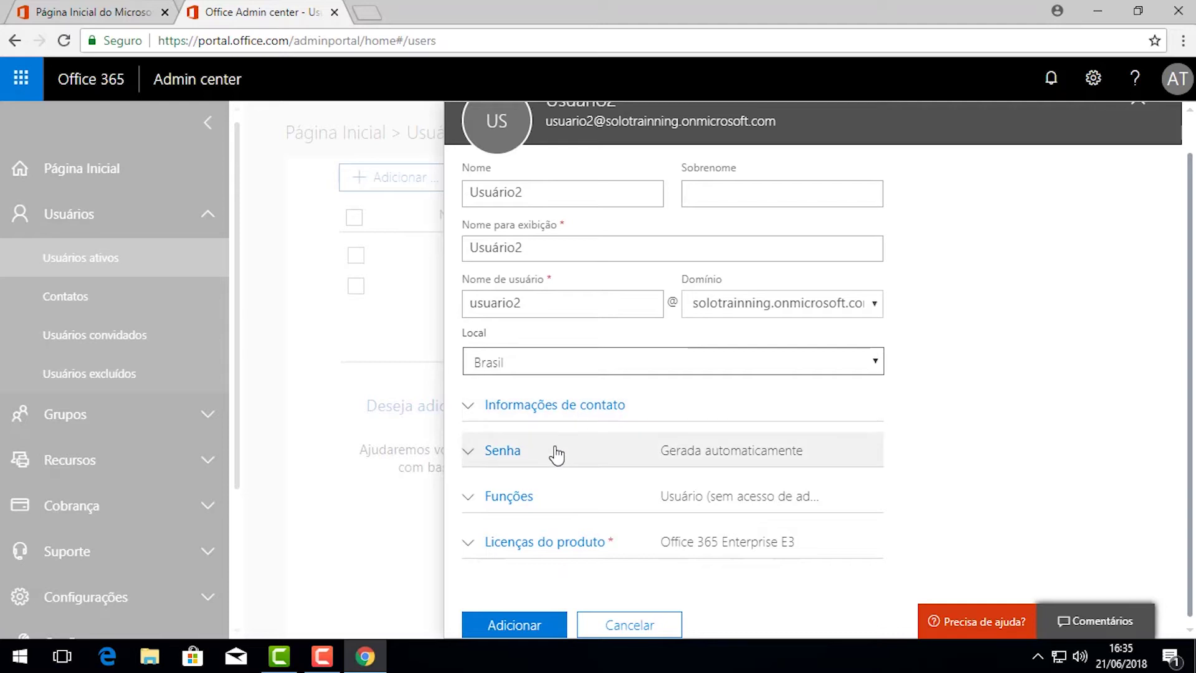
left_click(557, 455)
scroll(561, 436, "down", 4)
left_click(488, 438)
left_click(489, 406)
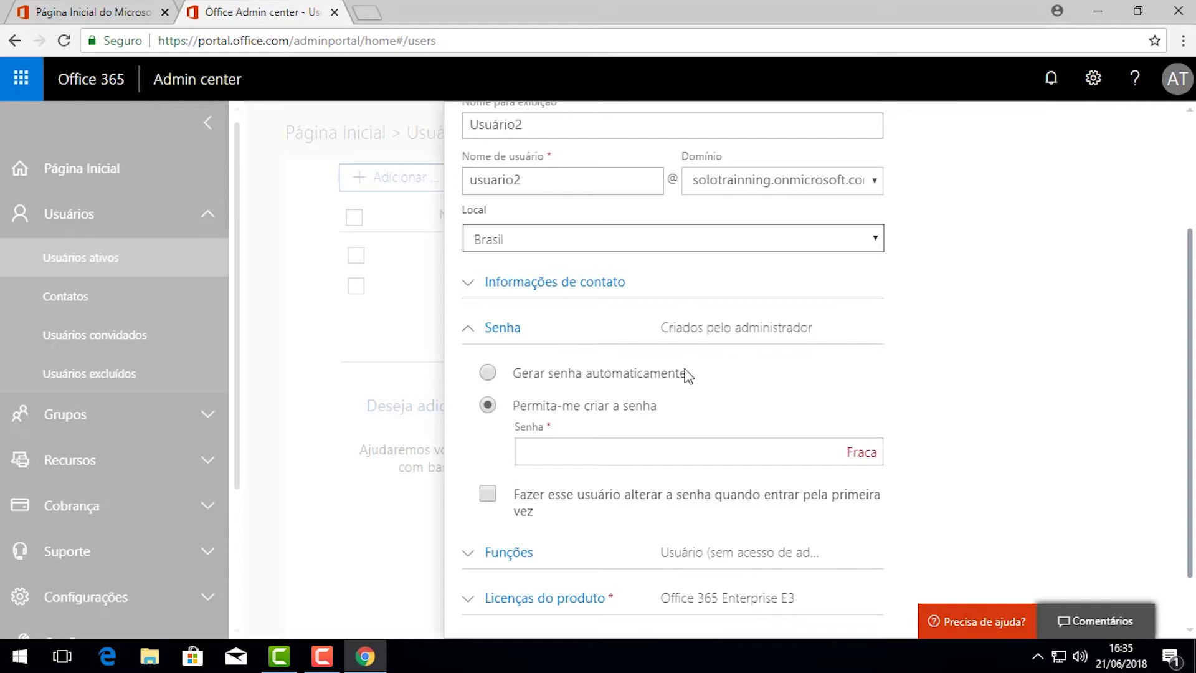
Enter Usuário2's password, keep the Office 365 Enterprise E3 licence, and create the user.
left_click(662, 453)
type("••••••••••")
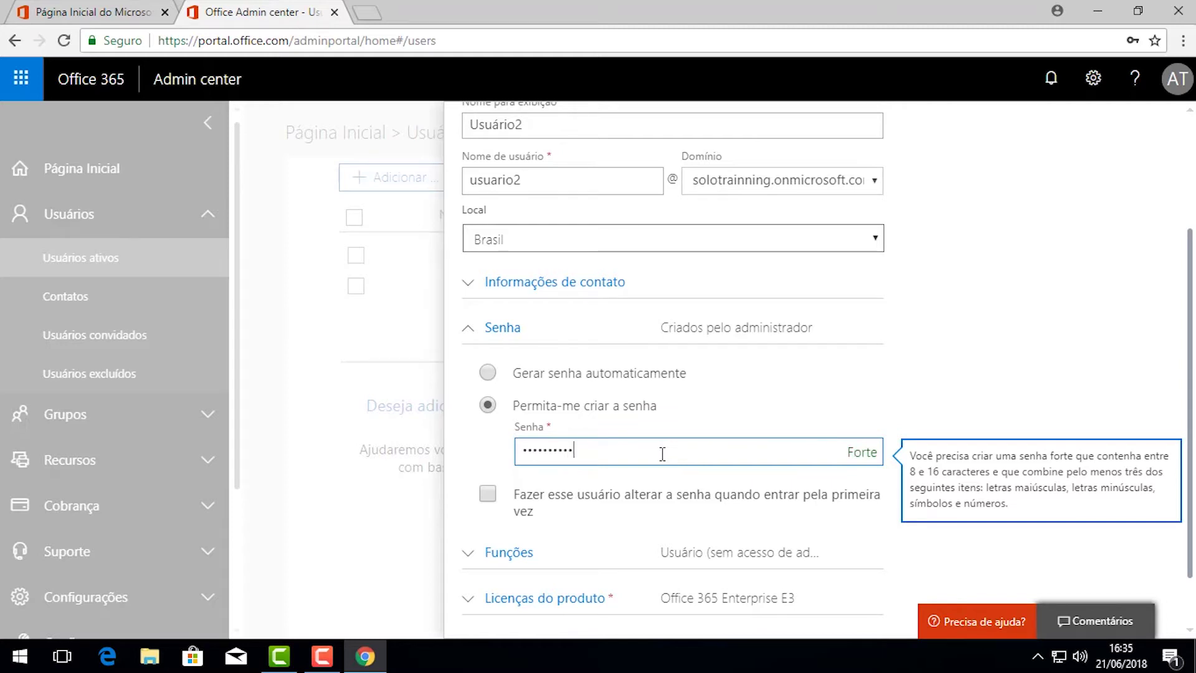
scroll(663, 457, "down", 1)
left_click(688, 506)
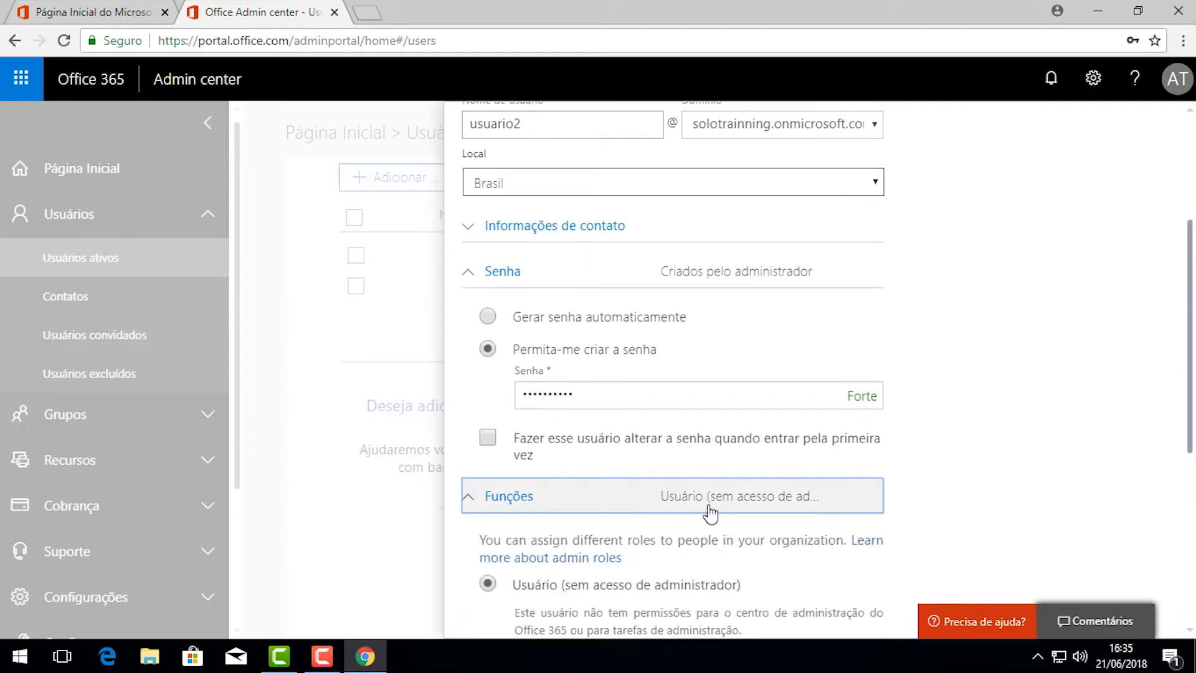
scroll(688, 511, "down", 6)
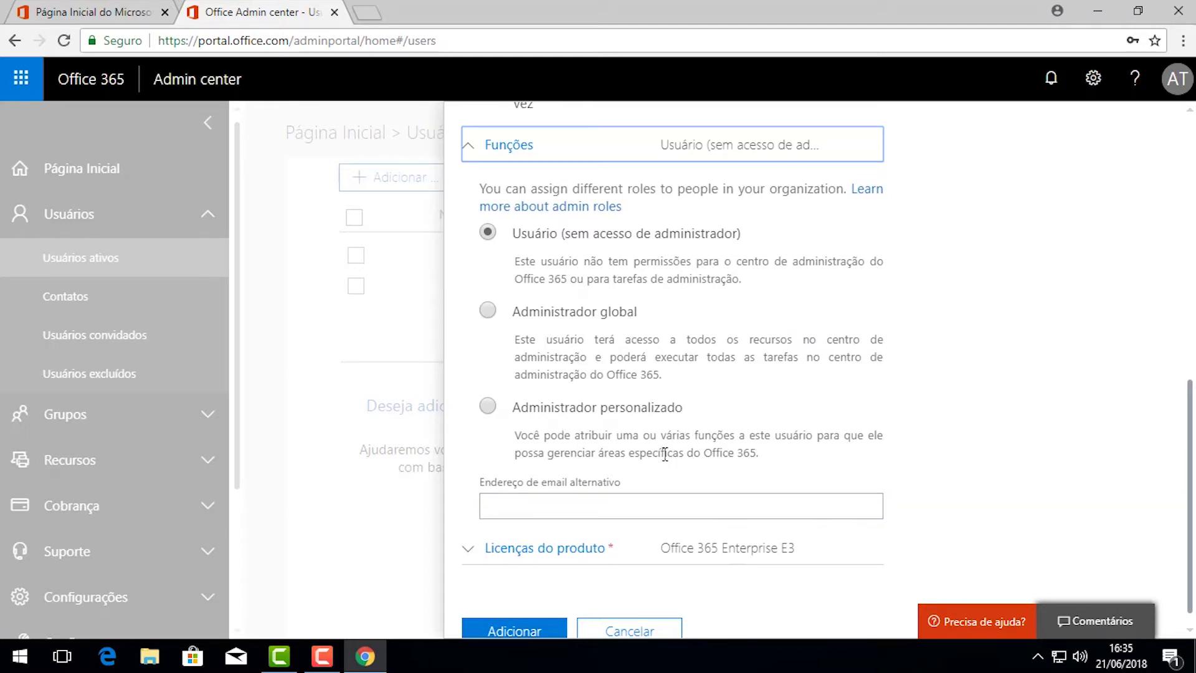
scroll(587, 509, "down", 1)
left_click(578, 541)
scroll(624, 483, "down", 3)
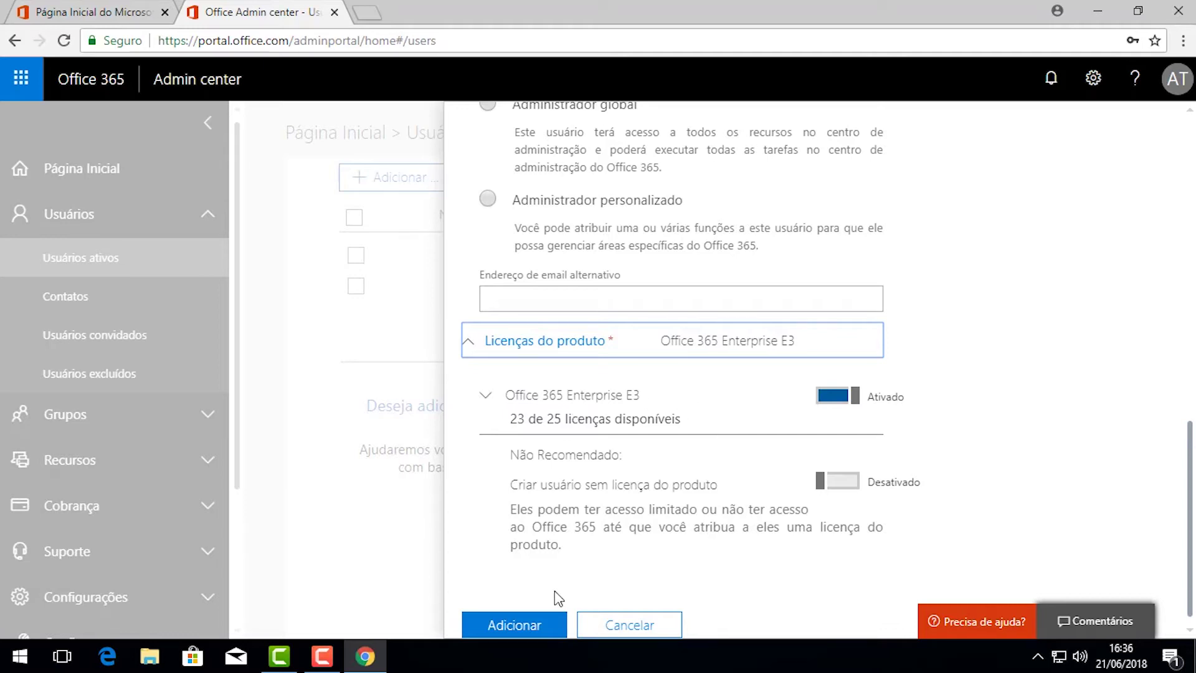
left_click(540, 627)
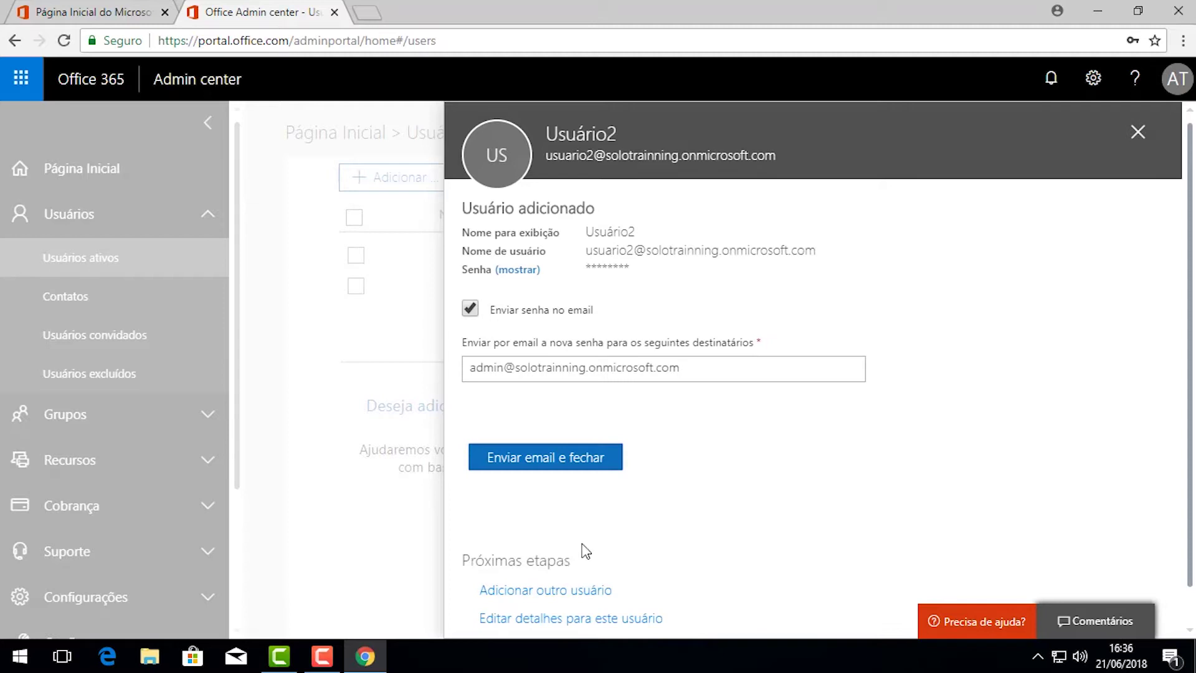
Email Usuário2's password to the admin and close the confirmation.
left_click(547, 359)
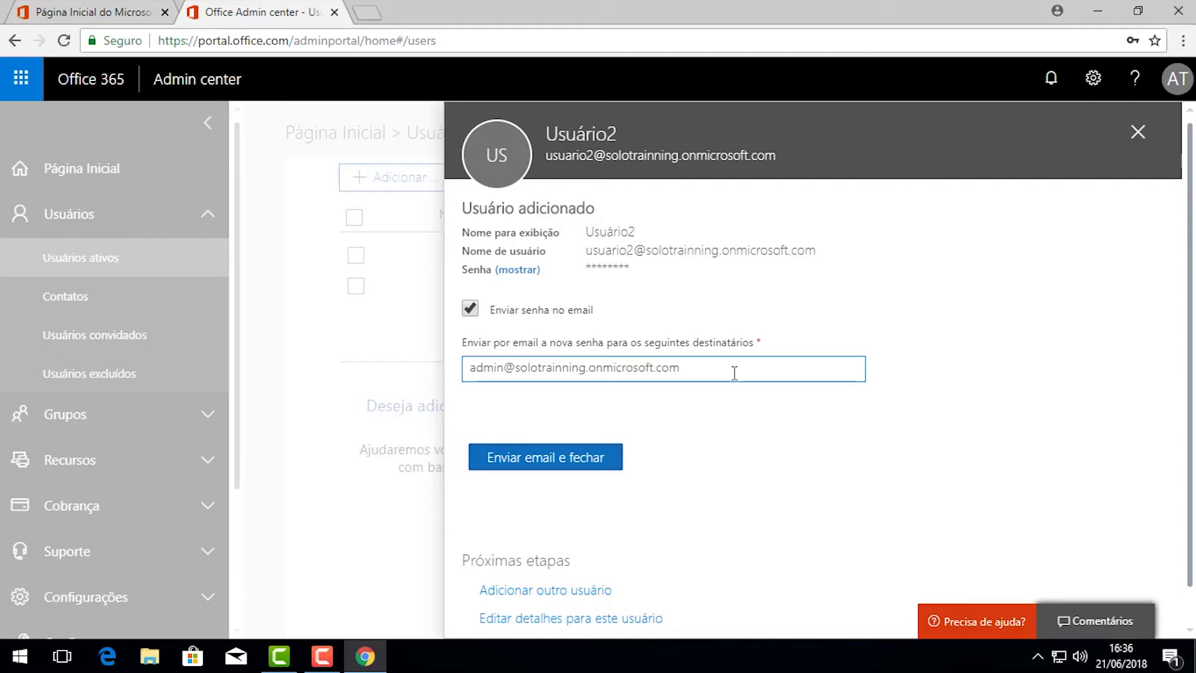
left_click(618, 468)
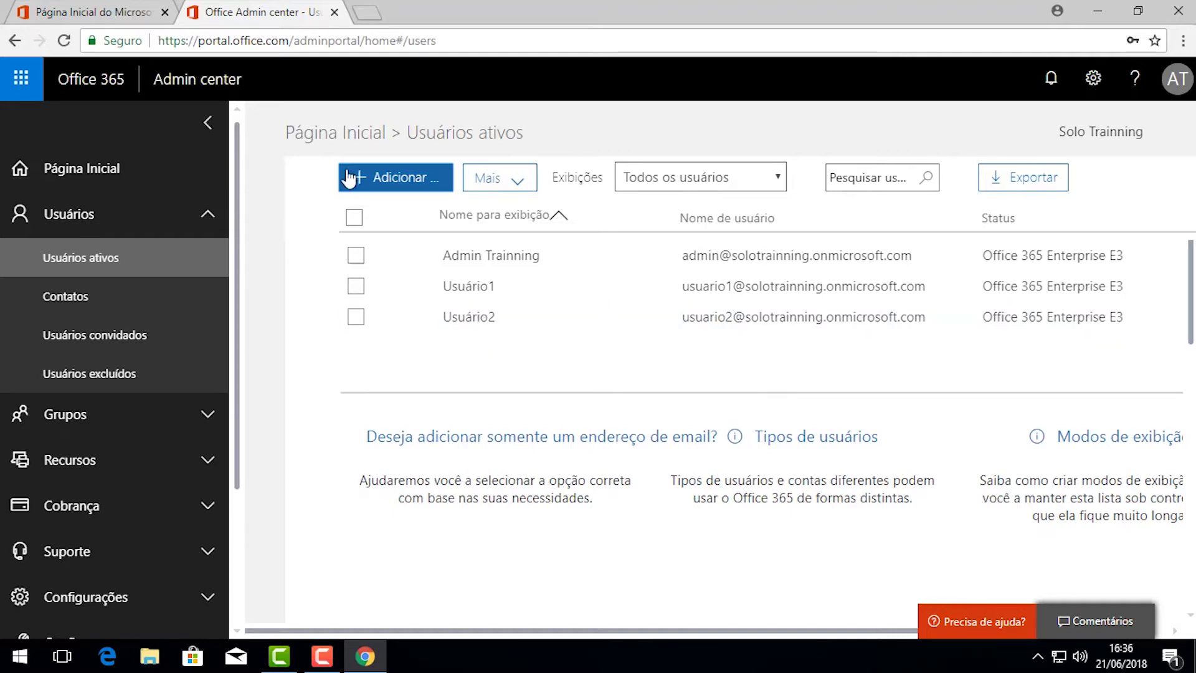
left_click(385, 181)
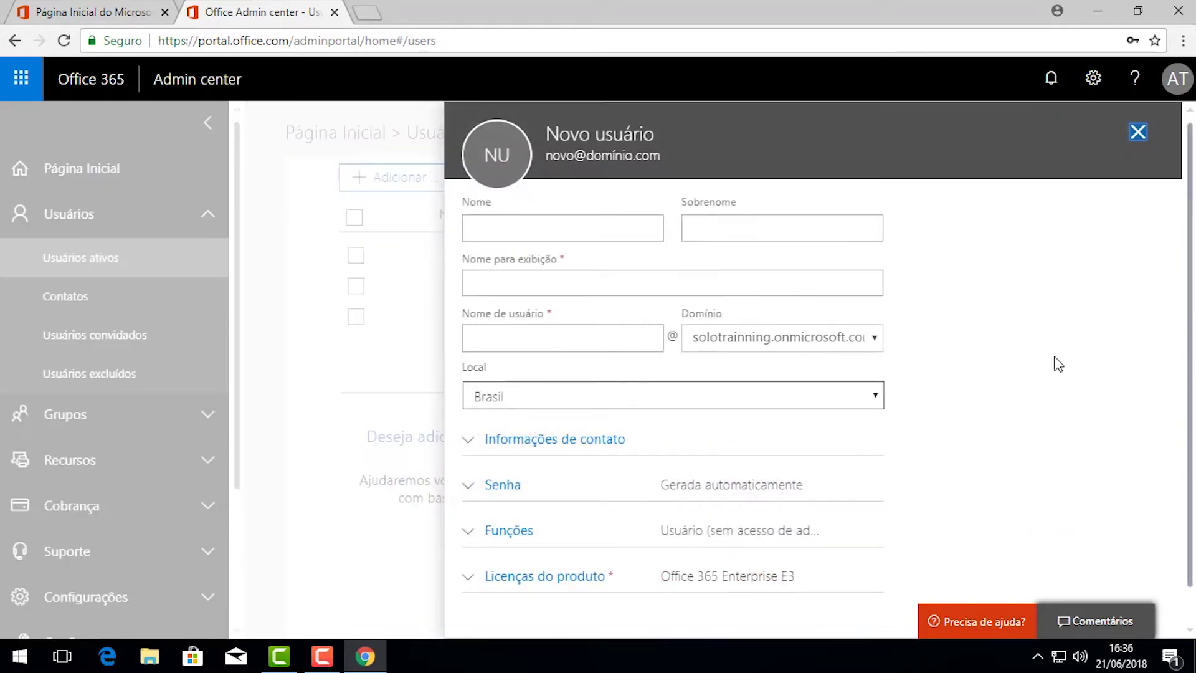
left_click(575, 252)
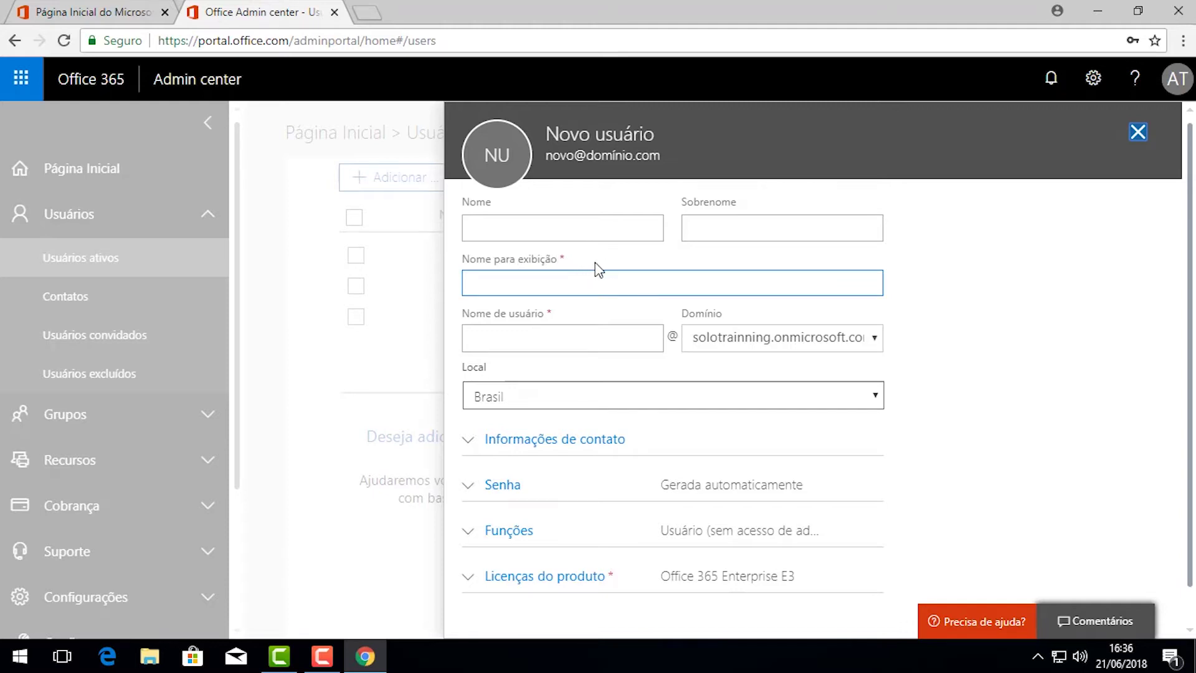
left_click(526, 316)
scroll(526, 315, "down", 1)
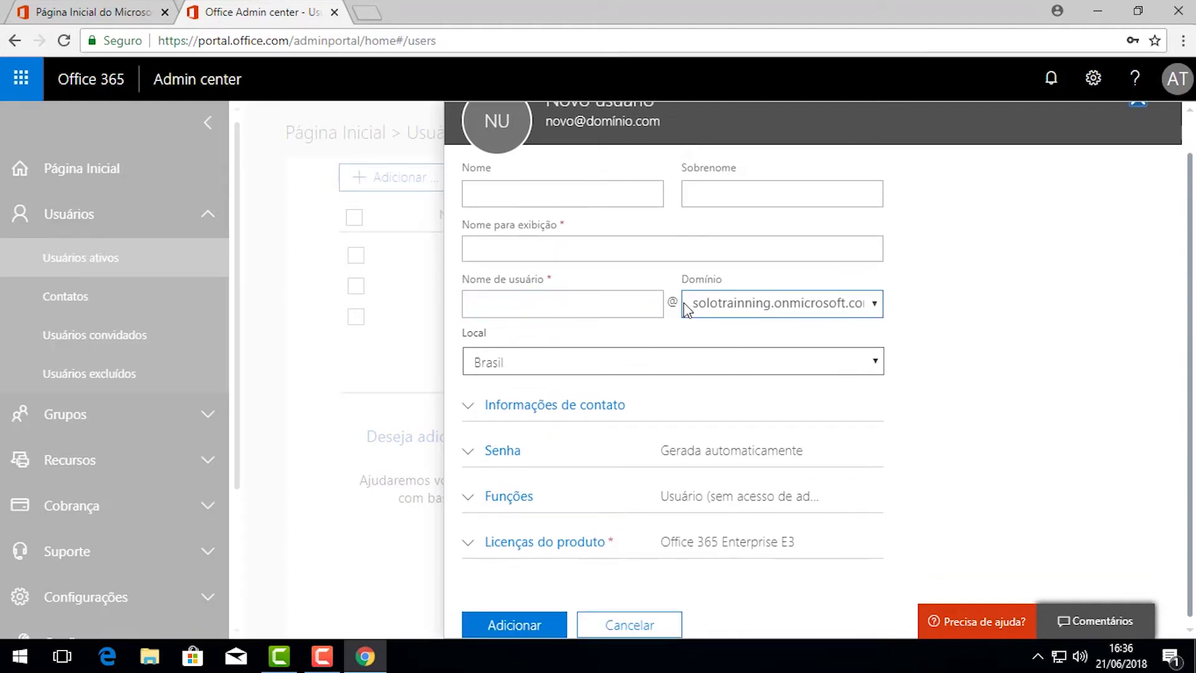
left_click(579, 450)
scroll(579, 473, "down", 2)
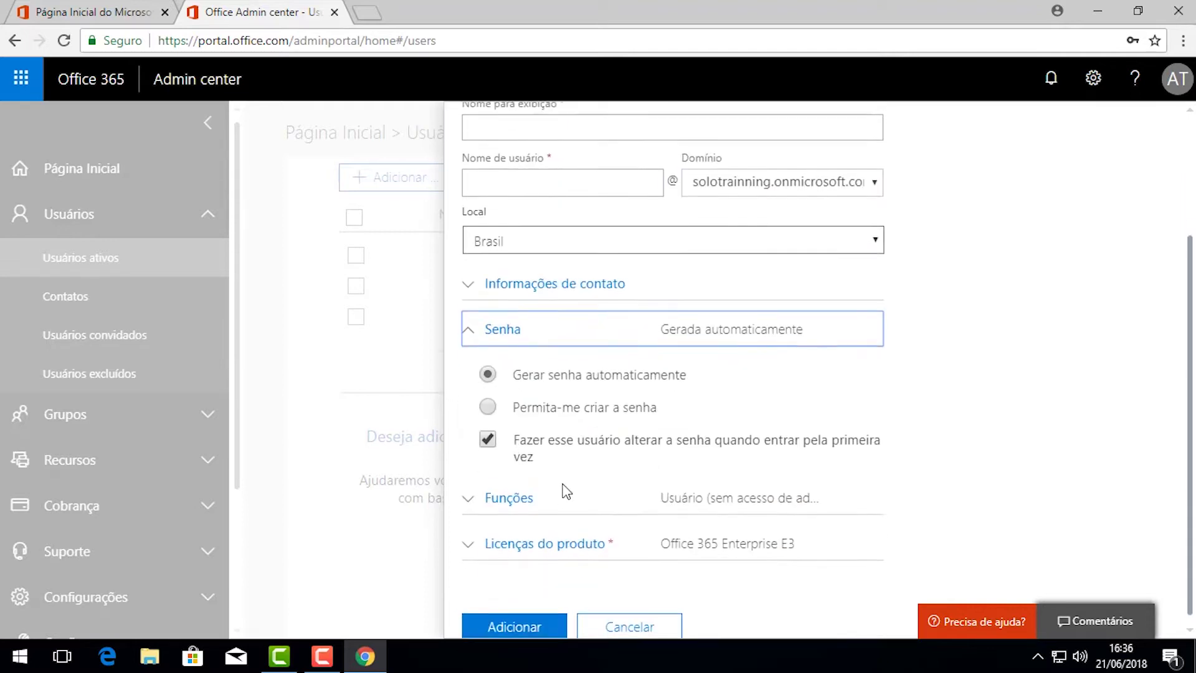
left_click(554, 508)
scroll(554, 507, "down", 5)
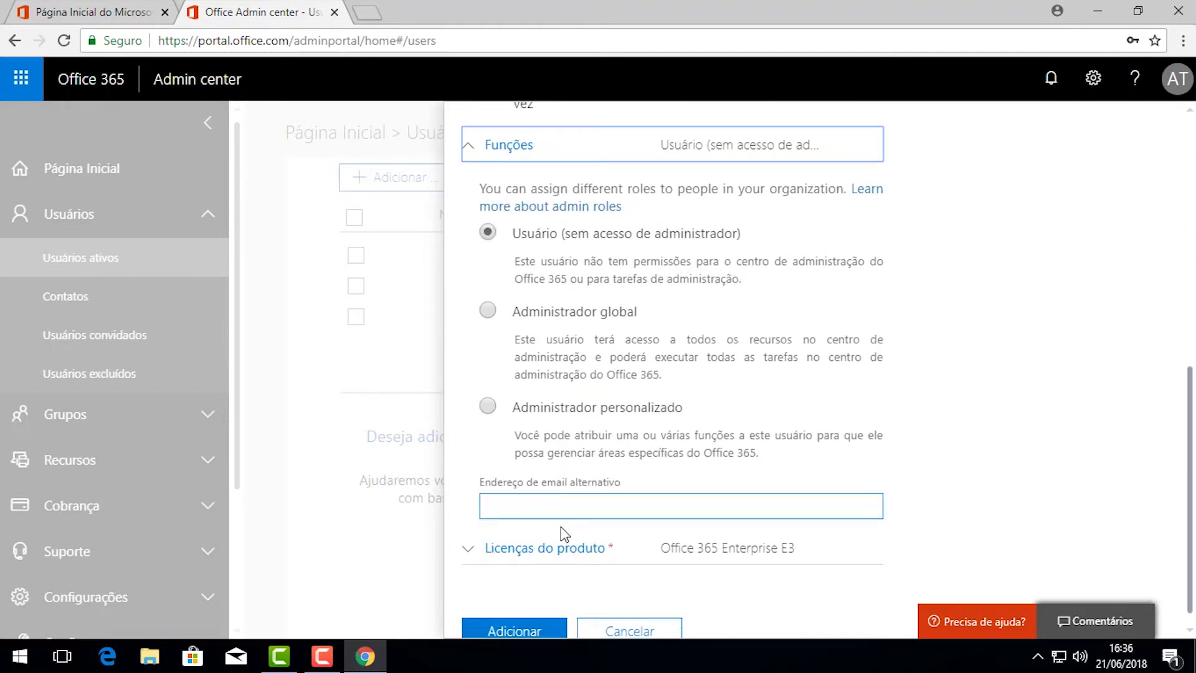
left_click(545, 546)
scroll(579, 506, "down", 3)
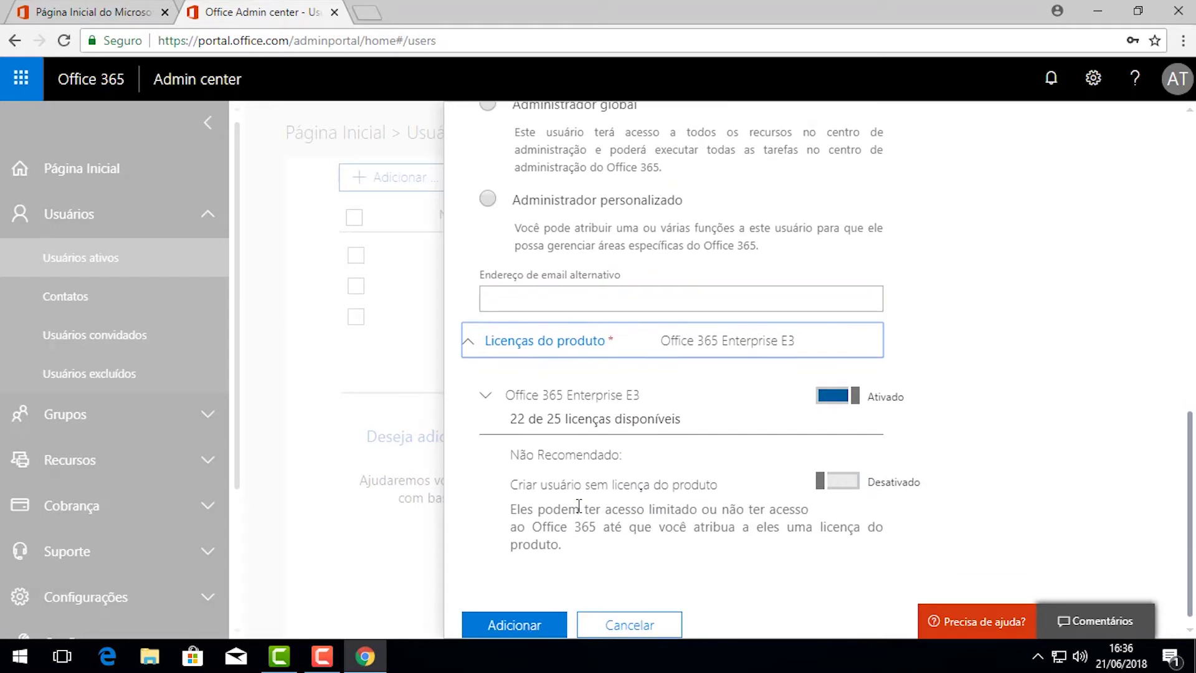
scroll(580, 503, "up", 9)
scroll(579, 502, "up", 2)
left_click(499, 278)
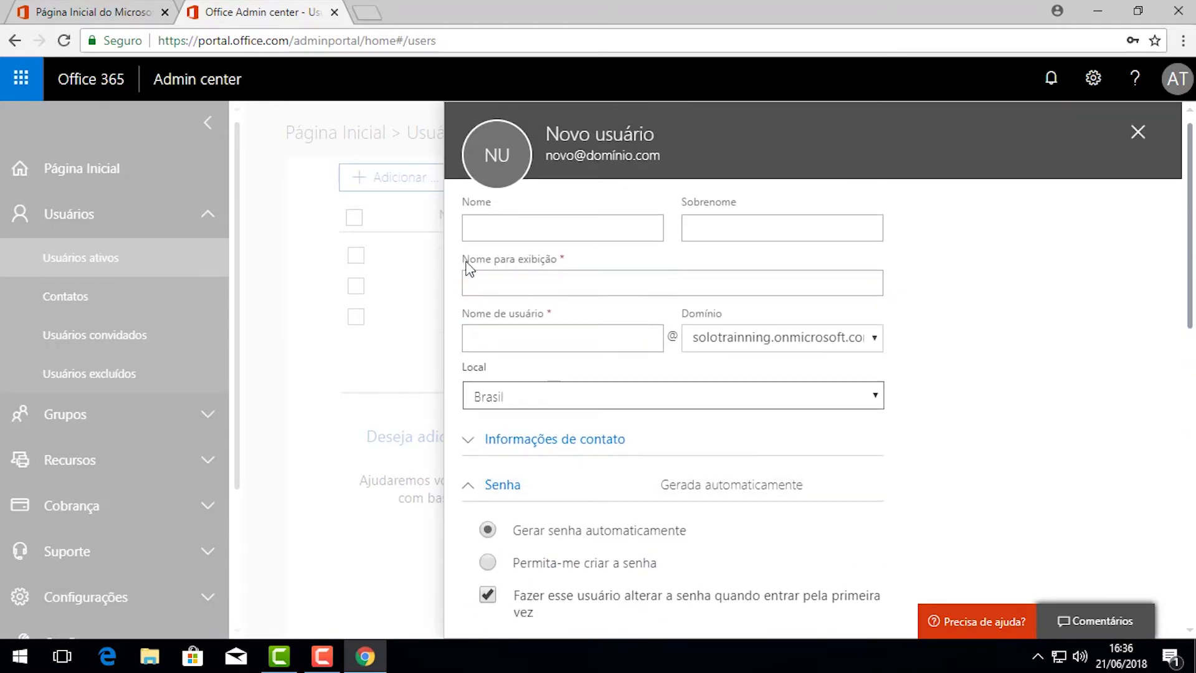
left_click(526, 334)
scroll(586, 365, "down", 3)
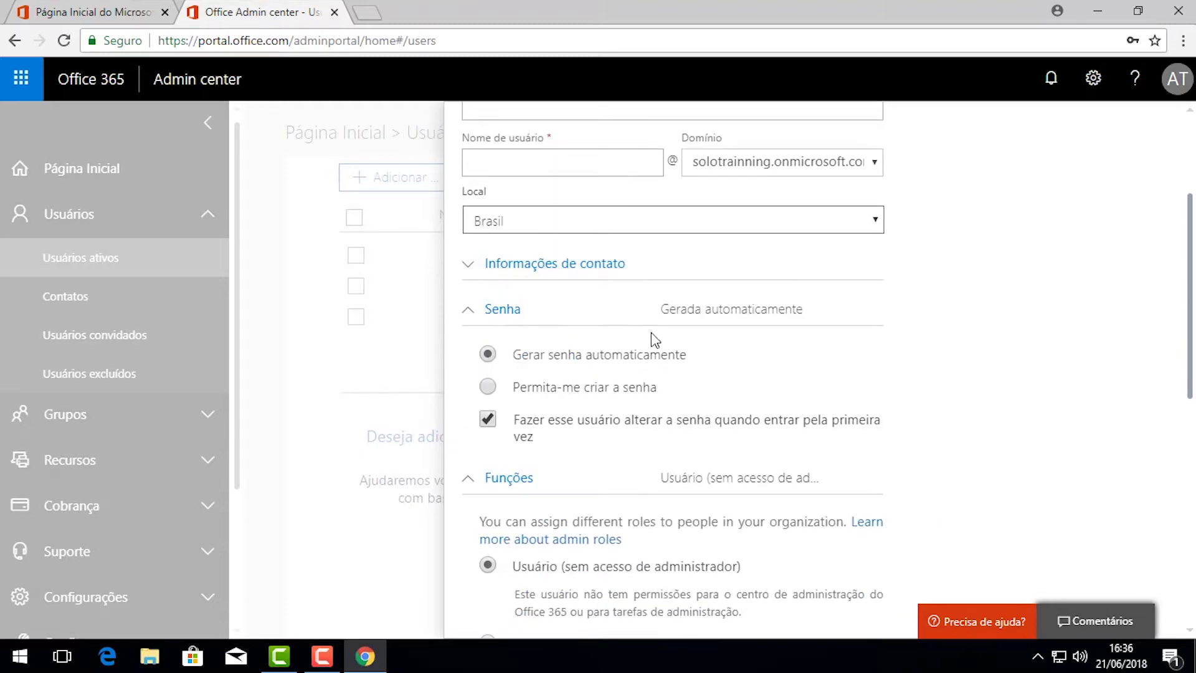
scroll(660, 346, "down", 1)
scroll(651, 380, "down", 1)
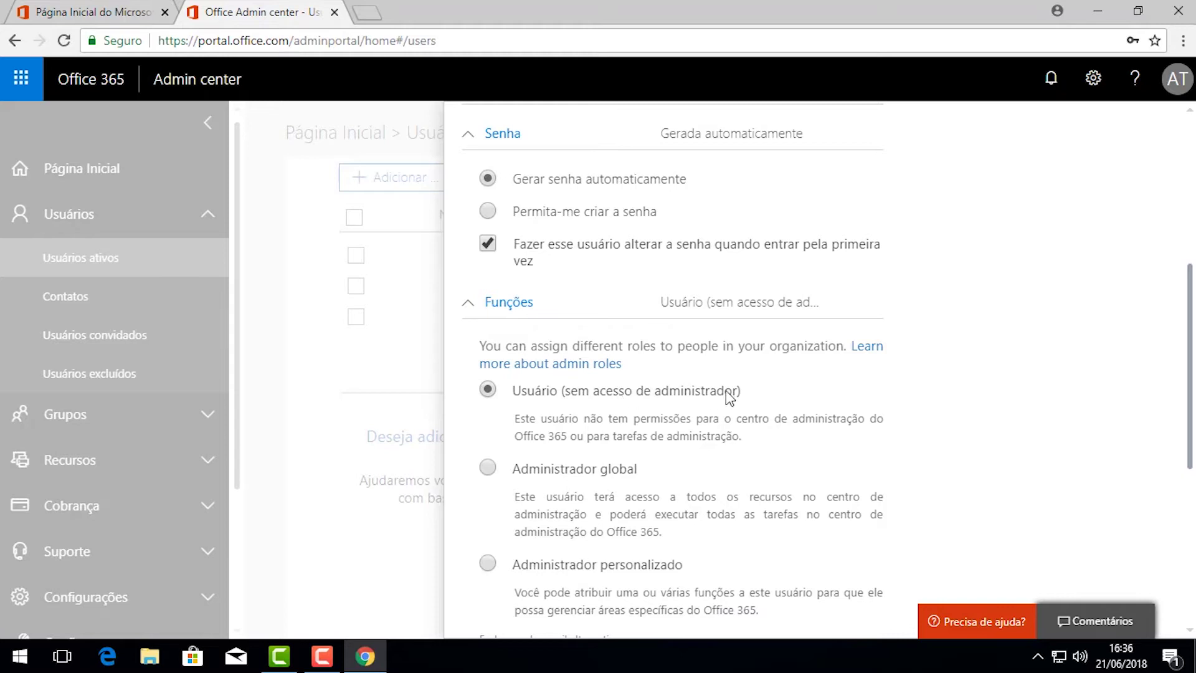
scroll(730, 398, "down", 1)
scroll(730, 396, "down", 1)
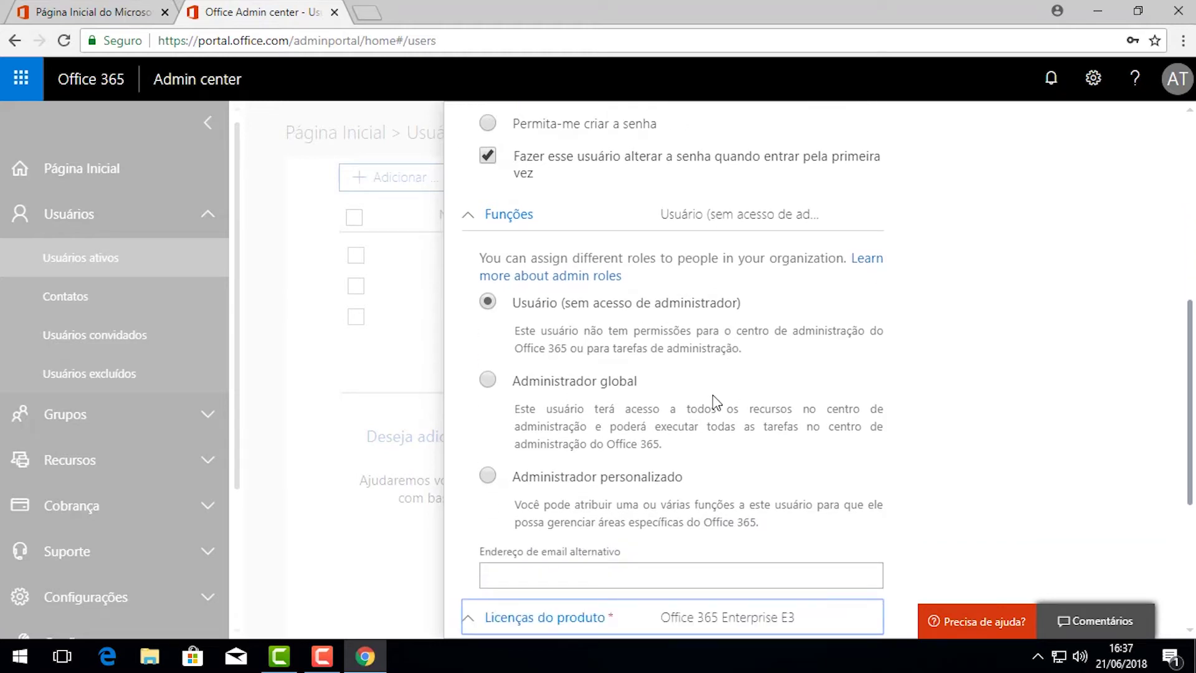
scroll(723, 398, "down", 4)
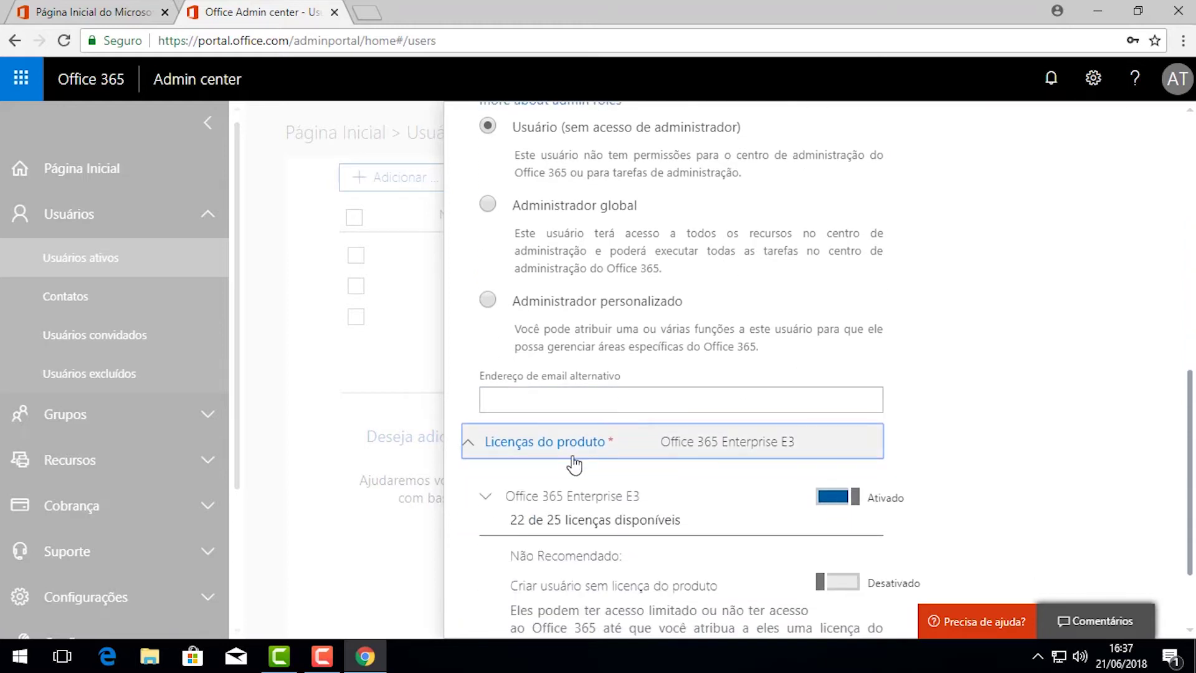
scroll(679, 477, "down", 1)
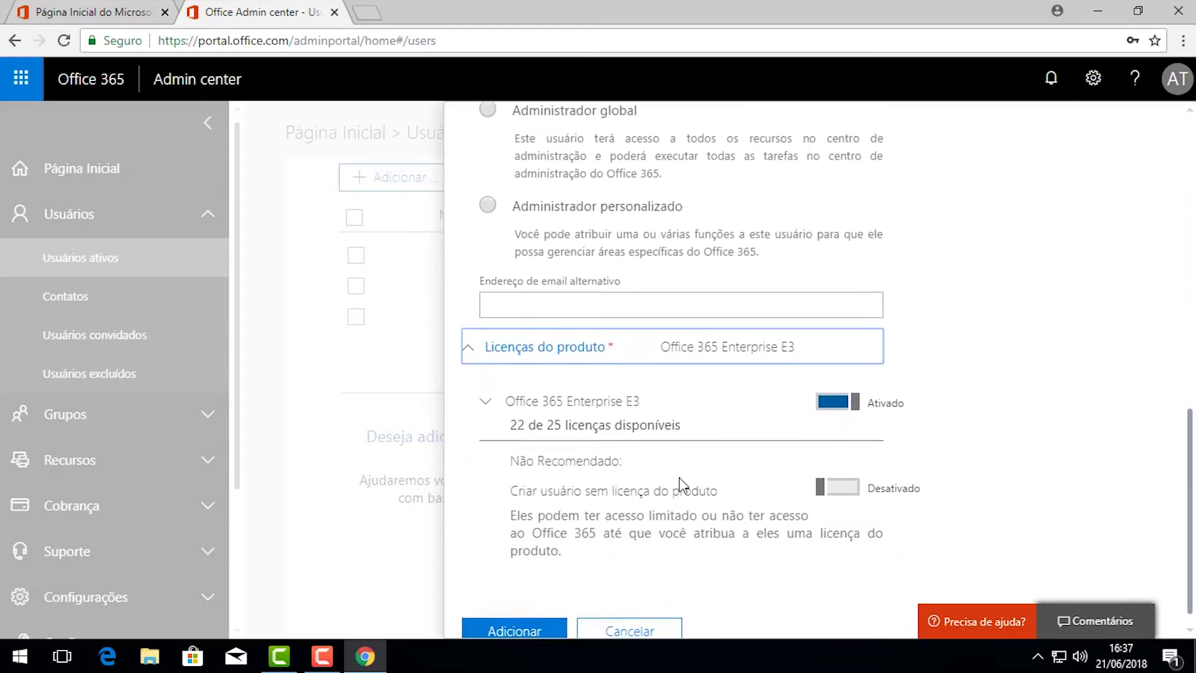
left_click(628, 625)
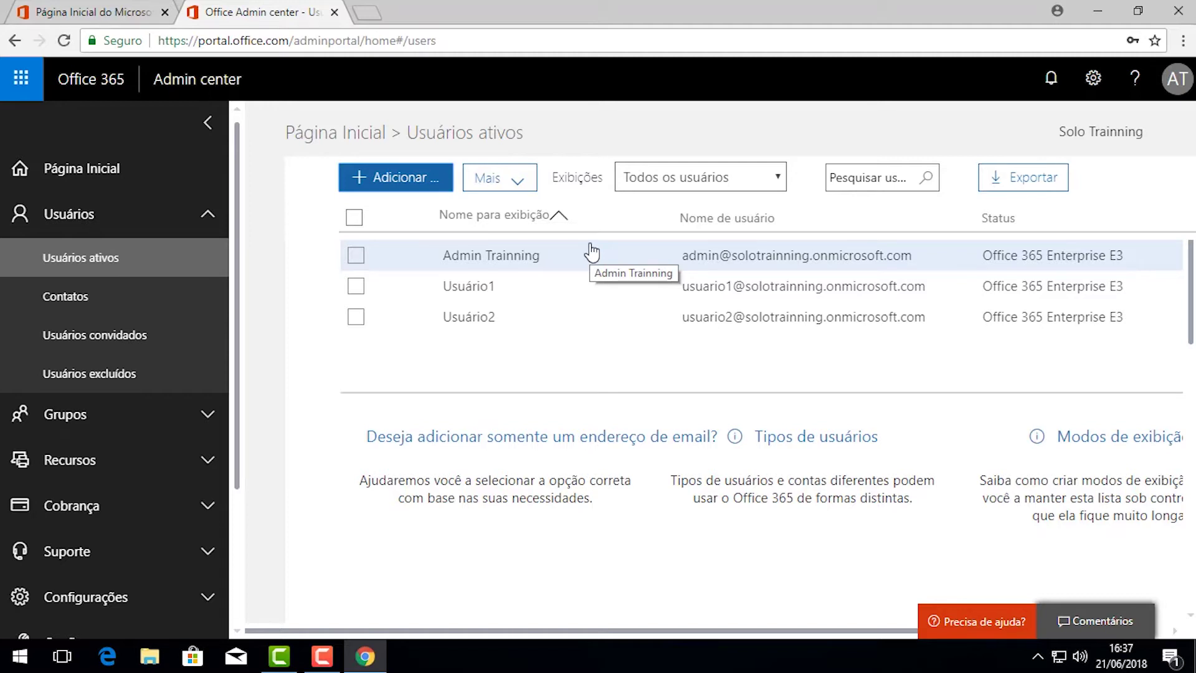
Choose Mais > Importar vários usuários from the Active users list.
left_click(520, 178)
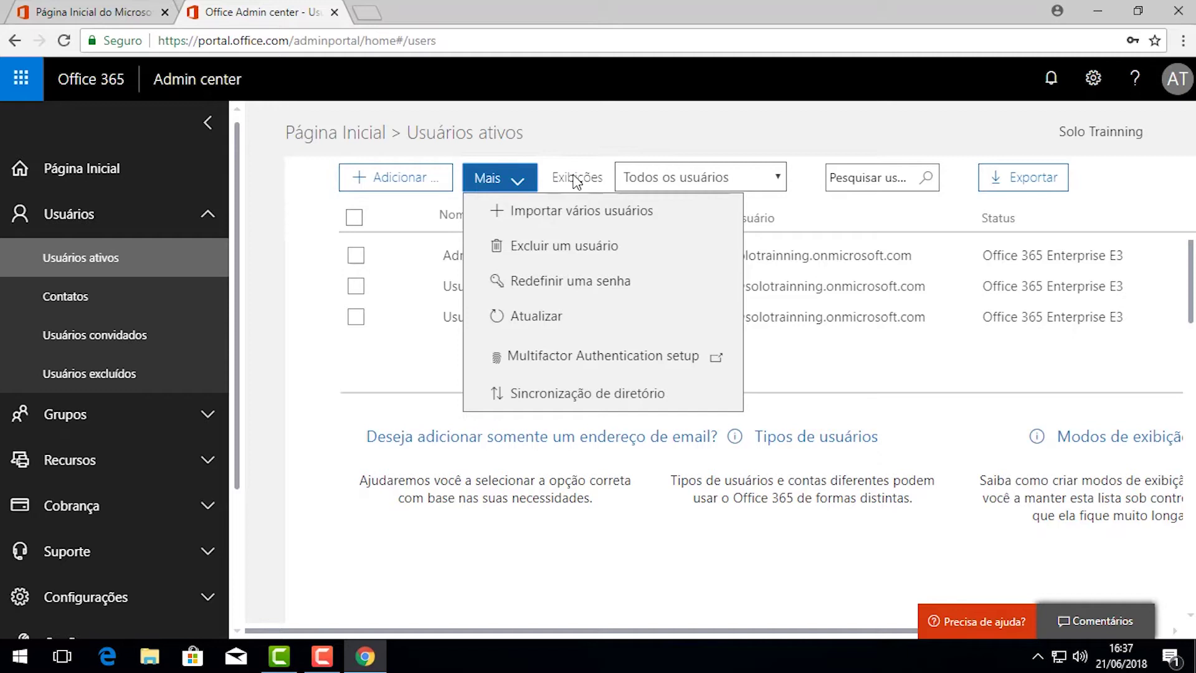
left_click(658, 221)
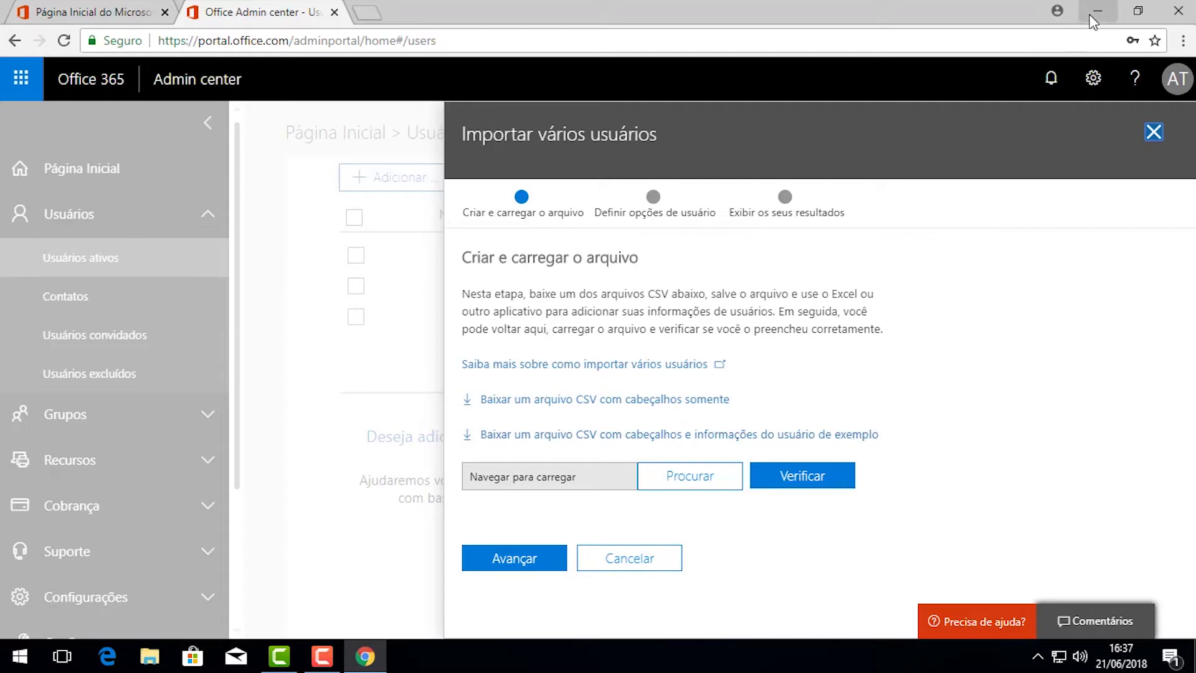
Upload Import_User_Sample_pt-BR.csv from the desktop, verify it, and continue.
left_click(714, 492)
left_click(123, 133)
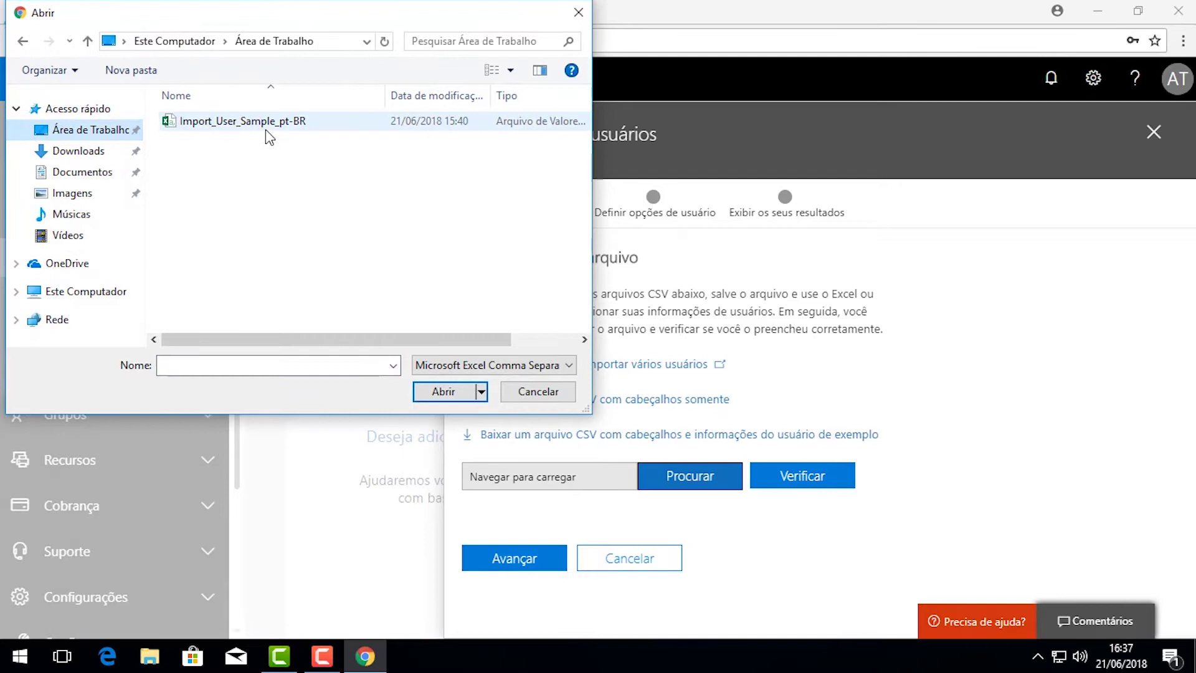
left_click(266, 128)
left_click(438, 392)
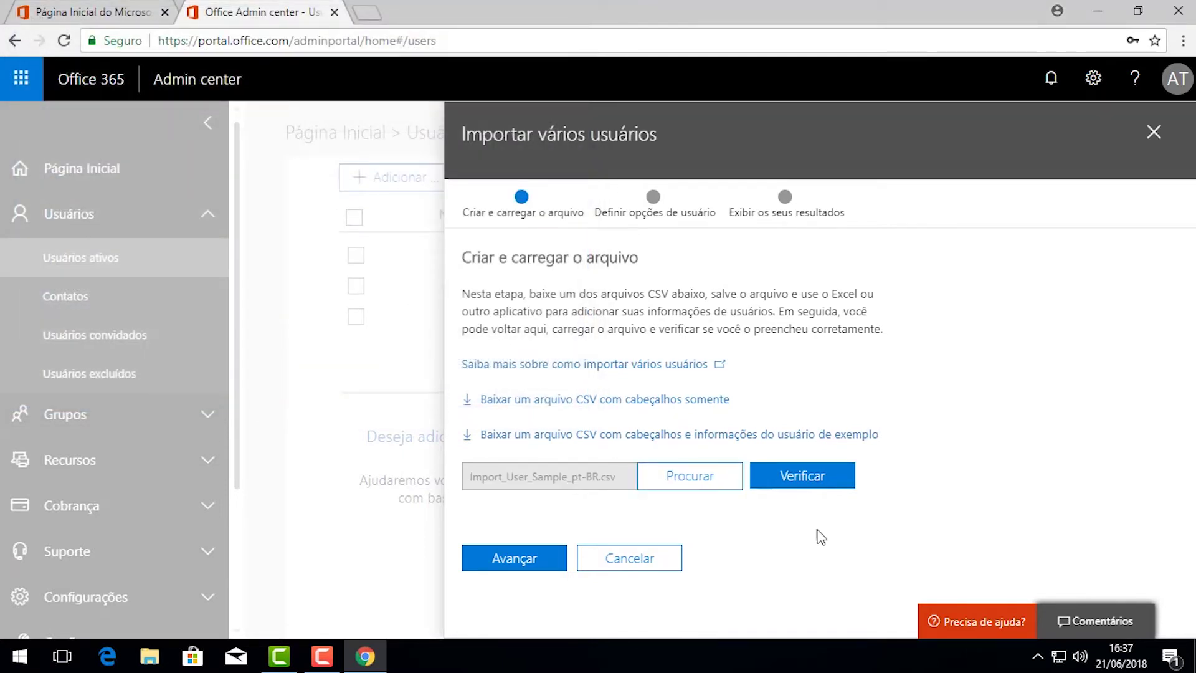
left_click(807, 480)
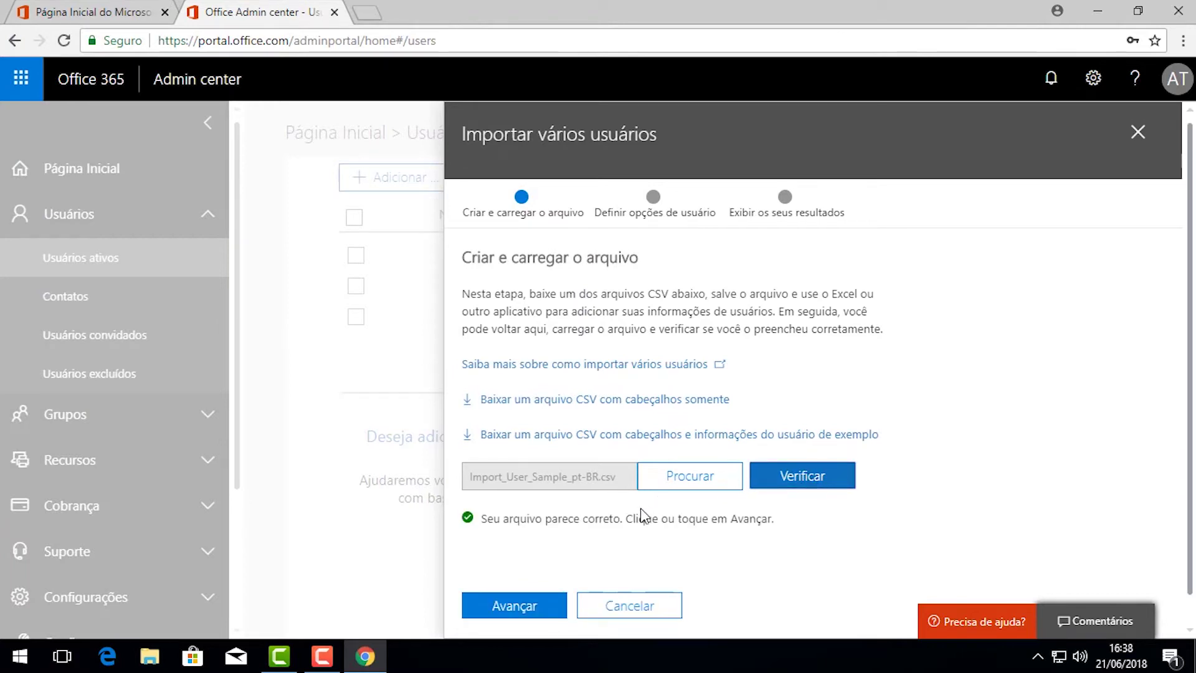
scroll(642, 515, "down", 1)
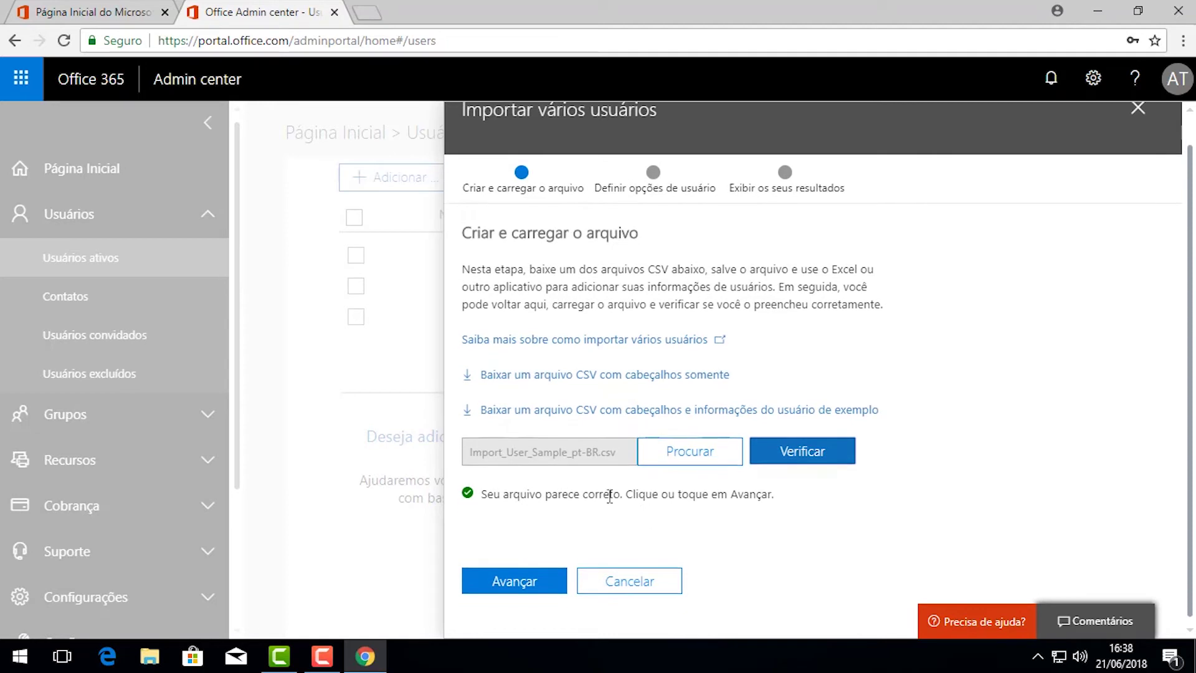
left_click(546, 588)
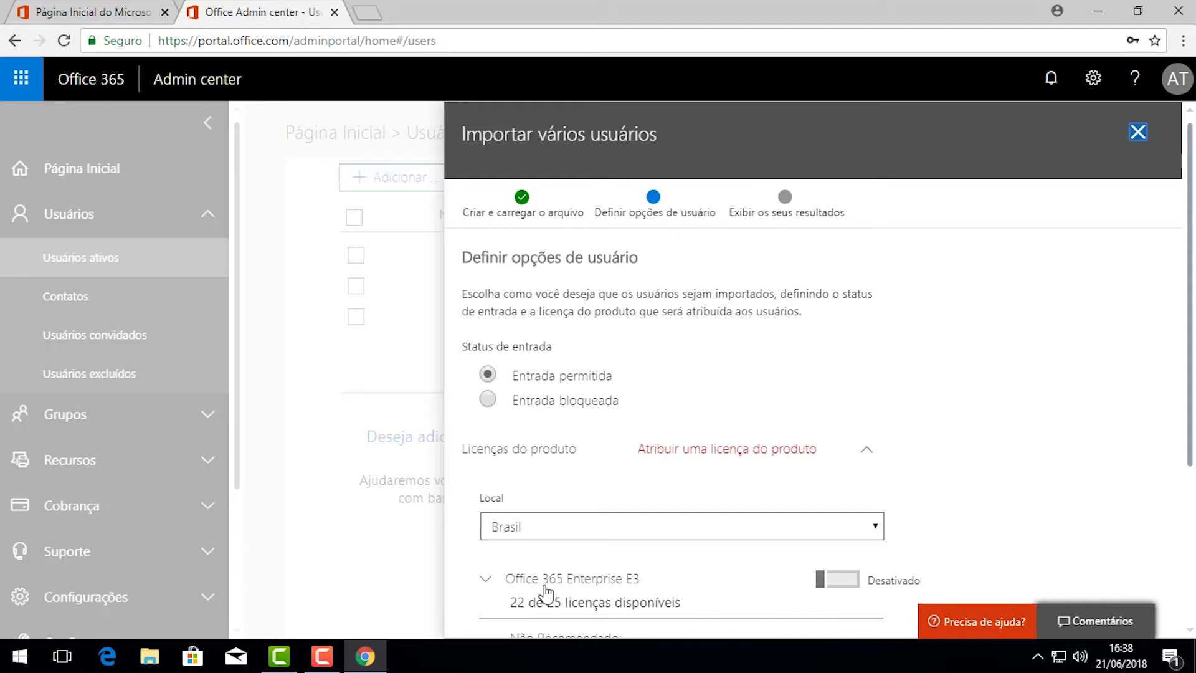
Enable the Office 365 Enterprise E3 licence with sign-in allowed and create the imported users.
scroll(603, 547, "down", 1)
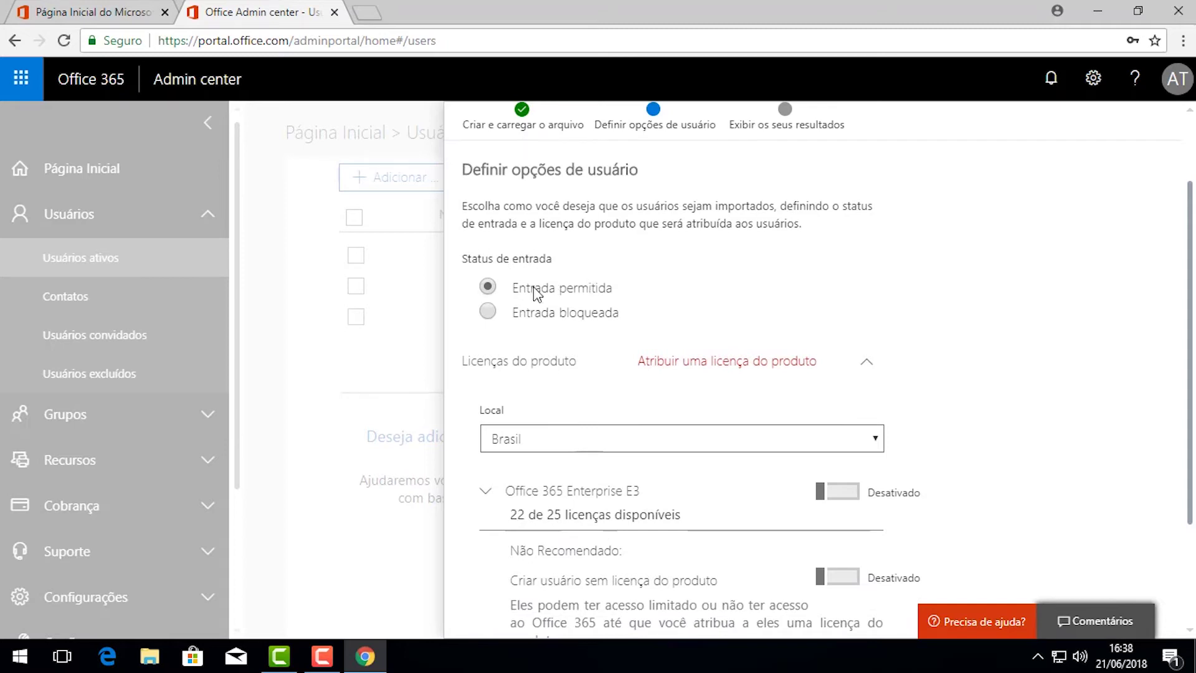
scroll(720, 350, "down", 1)
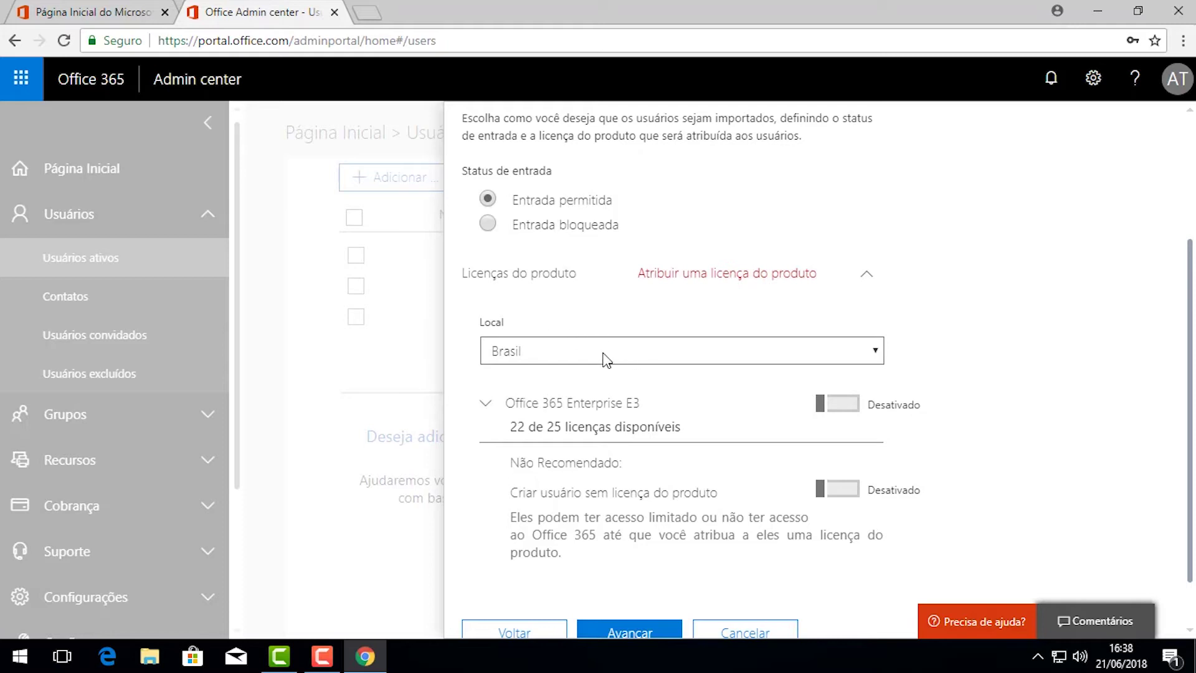
left_click(838, 404)
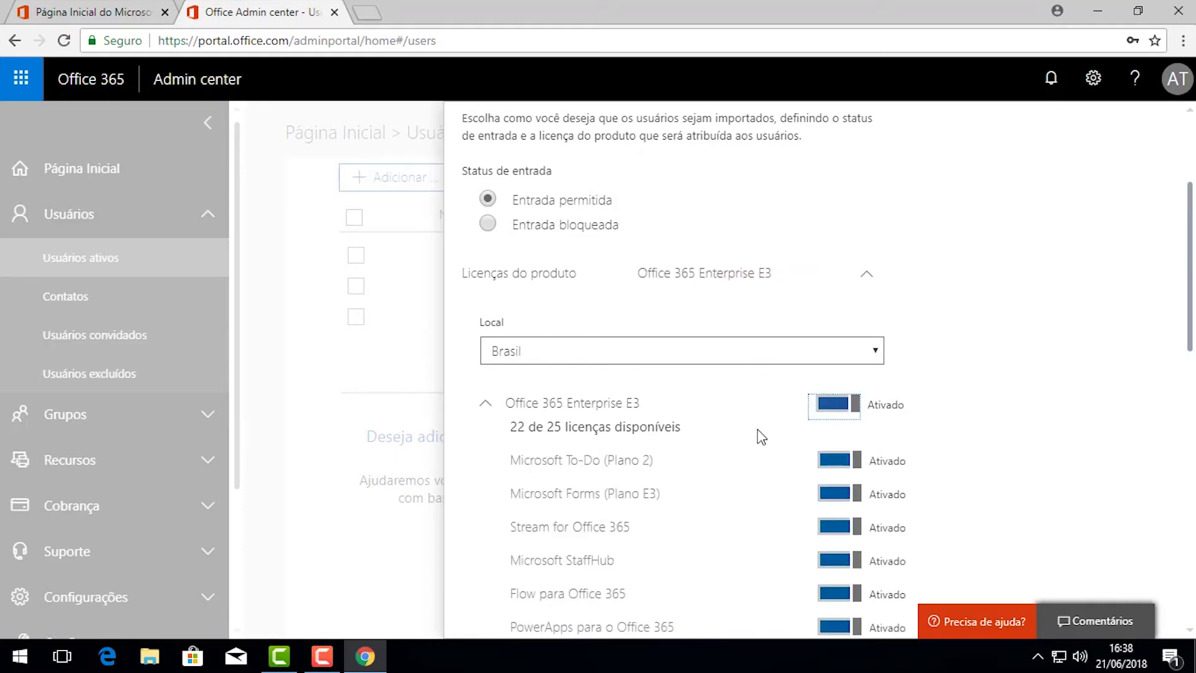
scroll(759, 432, "down", 3)
scroll(756, 428, "up", 3)
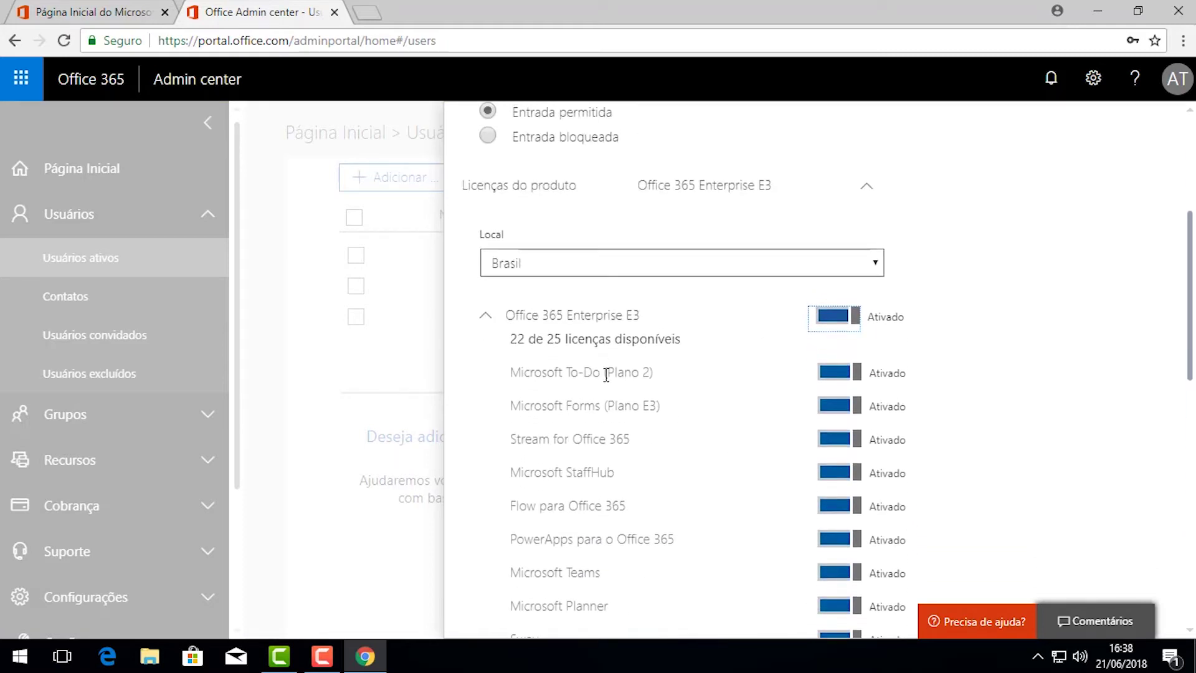
left_click(488, 318)
scroll(631, 466, "down", 3)
left_click(611, 577)
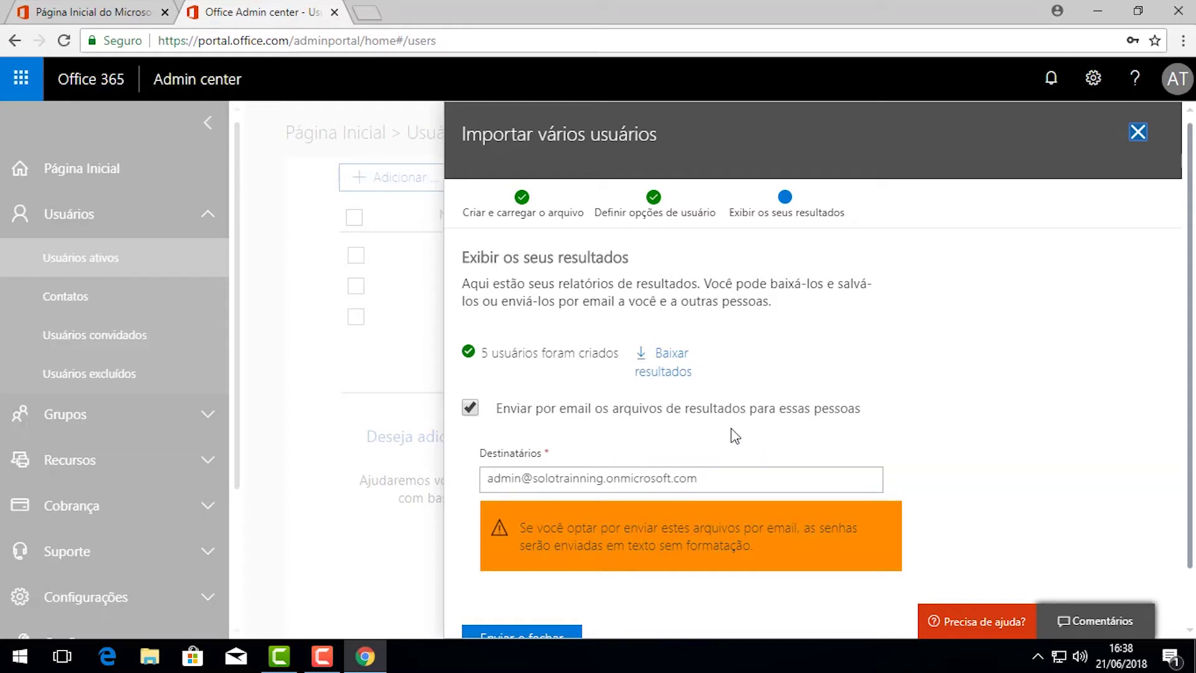
Email the import results and close the wizard, returning to the eight-user list.
scroll(735, 435, "down", 1)
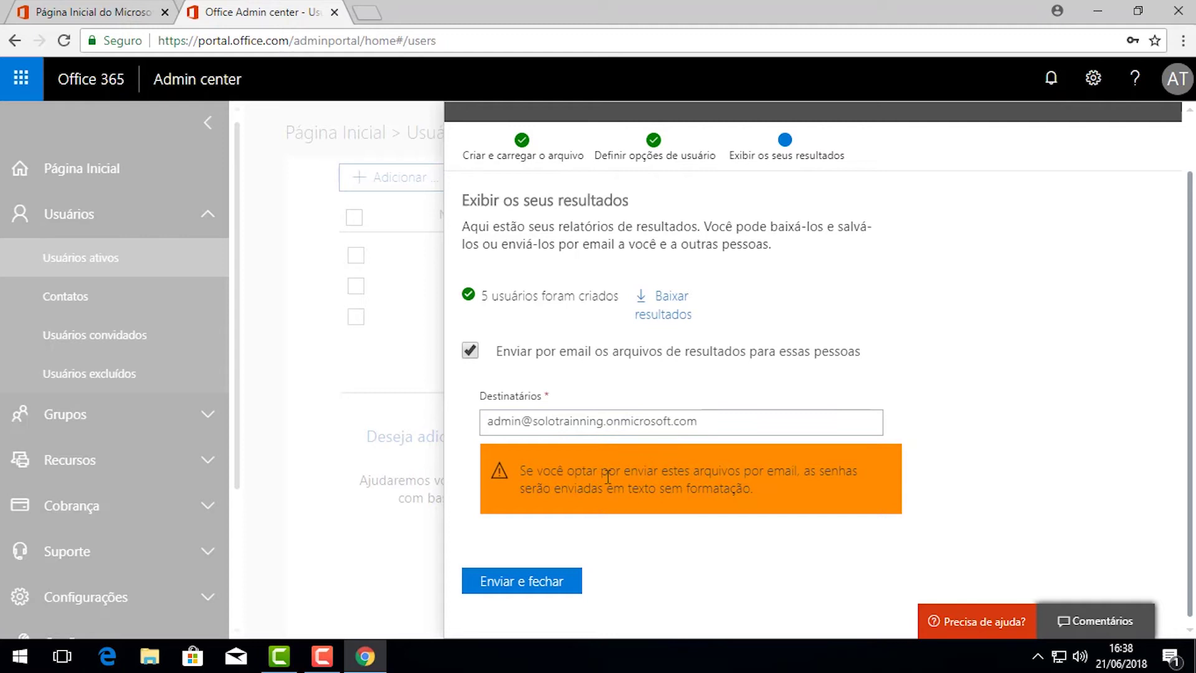
left_click(545, 584)
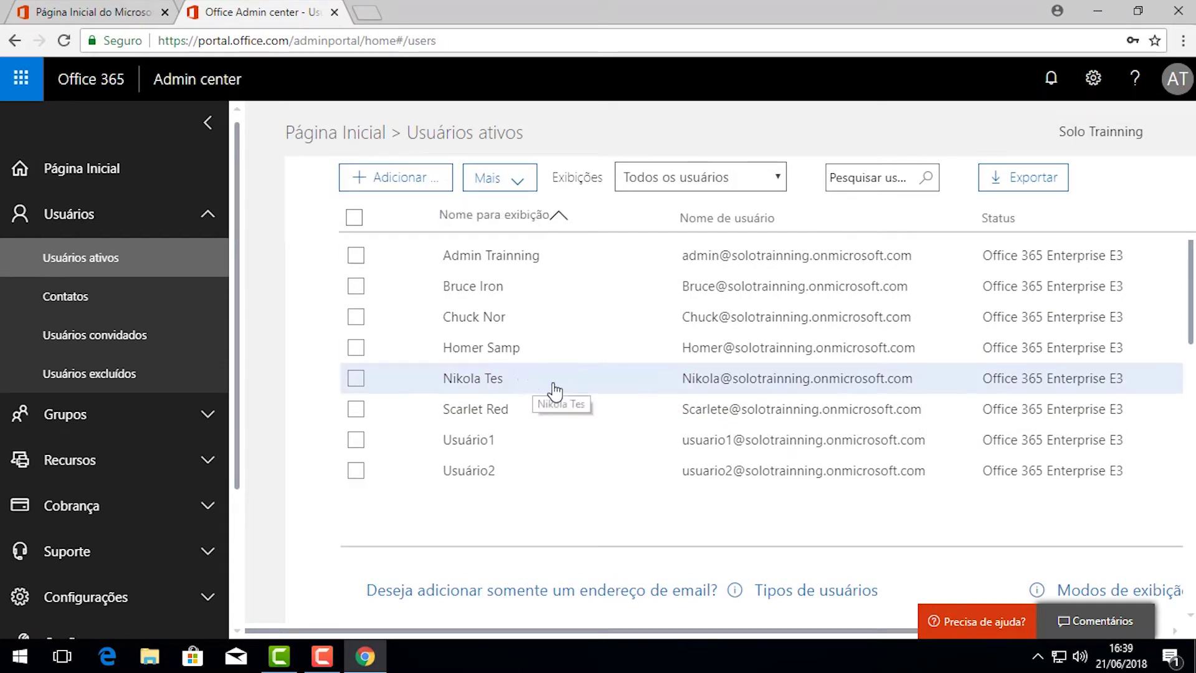
Begin deleting Usuário1 and scroll to its license, OneDrive and email options.
left_click(357, 440)
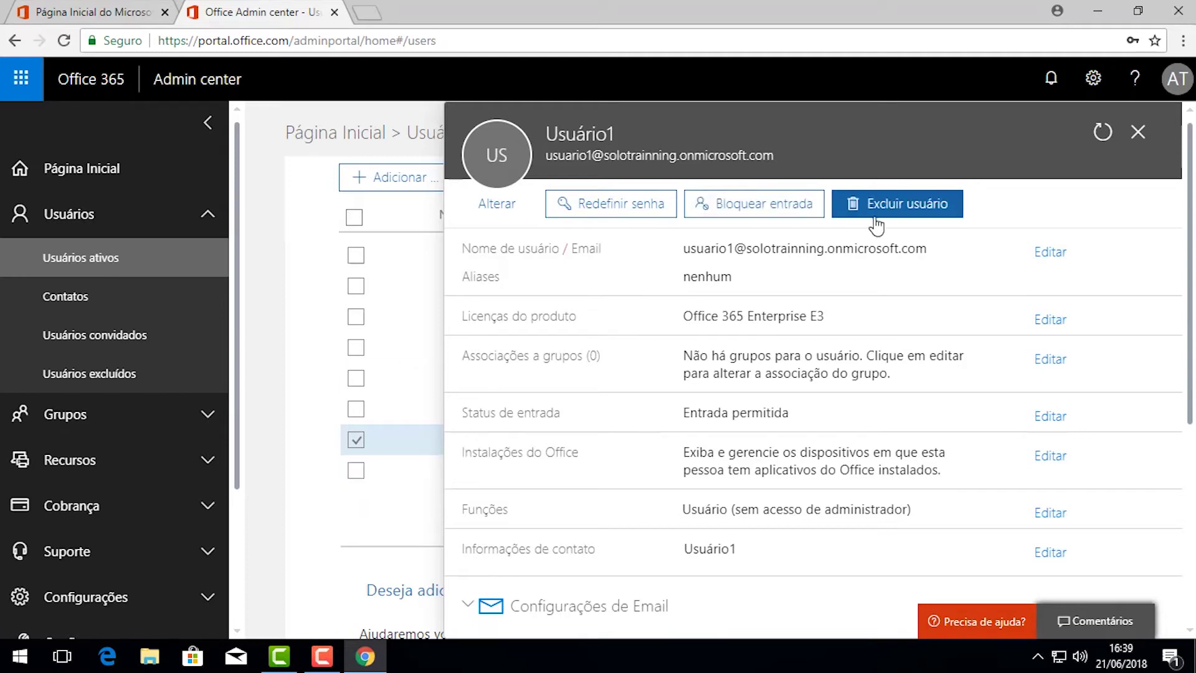
left_click(908, 214)
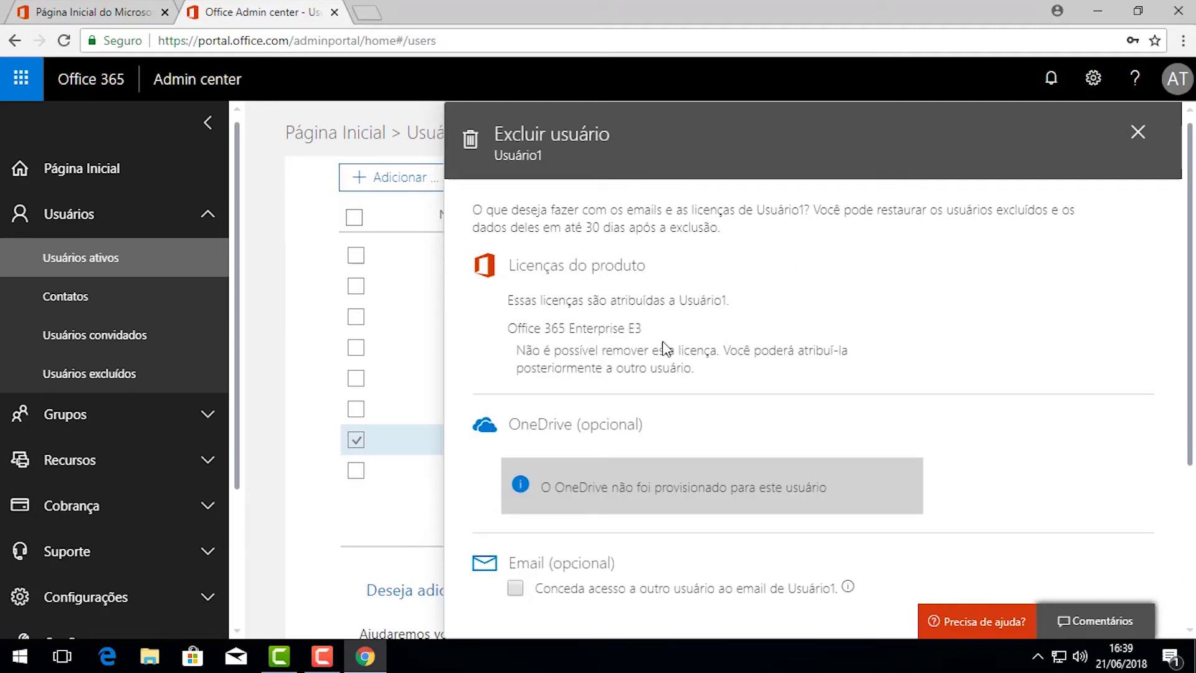
scroll(767, 350, "down", 2)
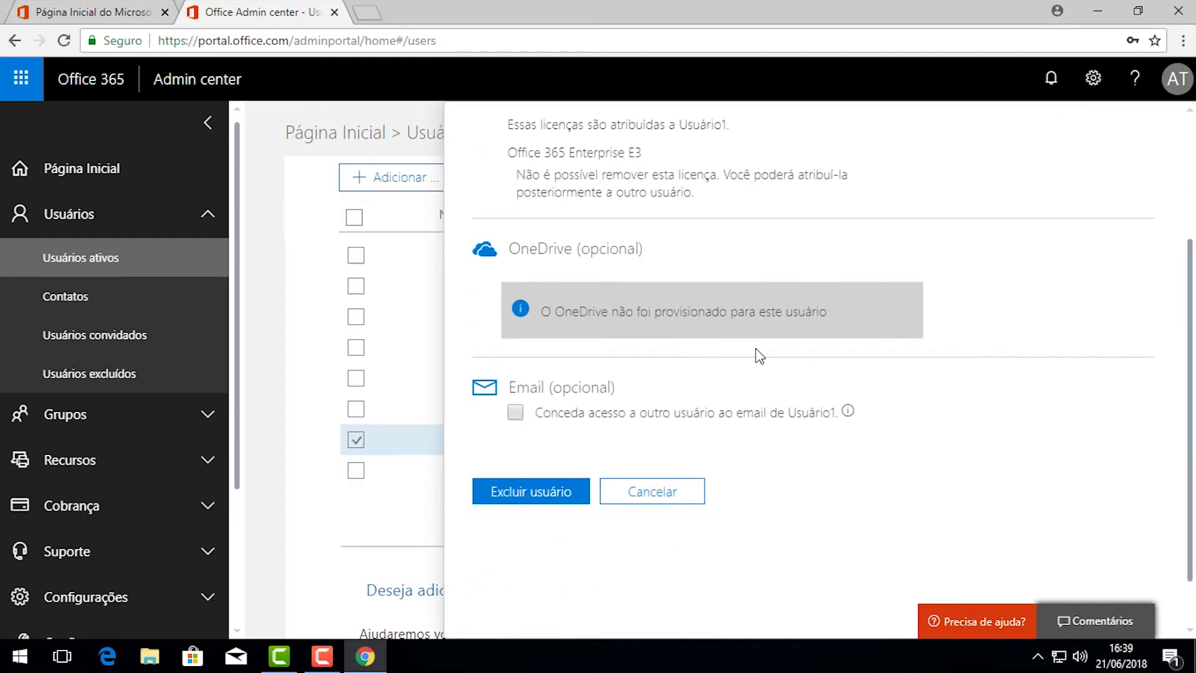
Confirm deleting Usuário1, releasing its Office 365 Enterprise E3 license, and close the summary.
left_click(548, 496)
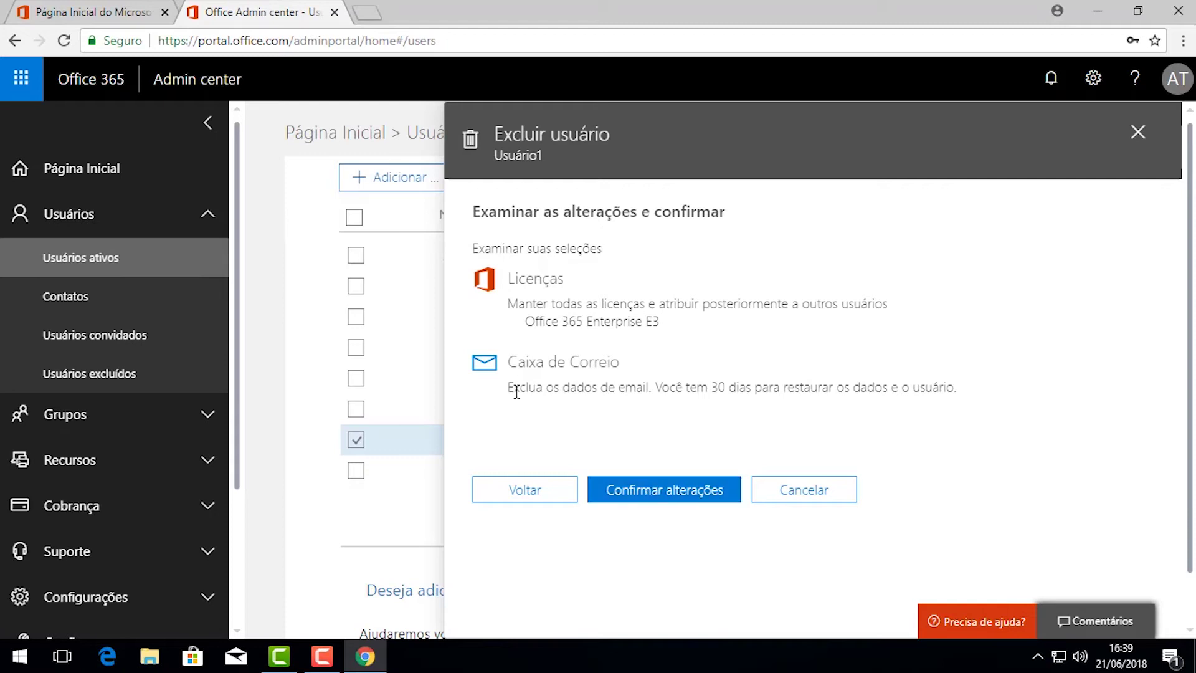
left_click_drag(511, 387, 990, 406)
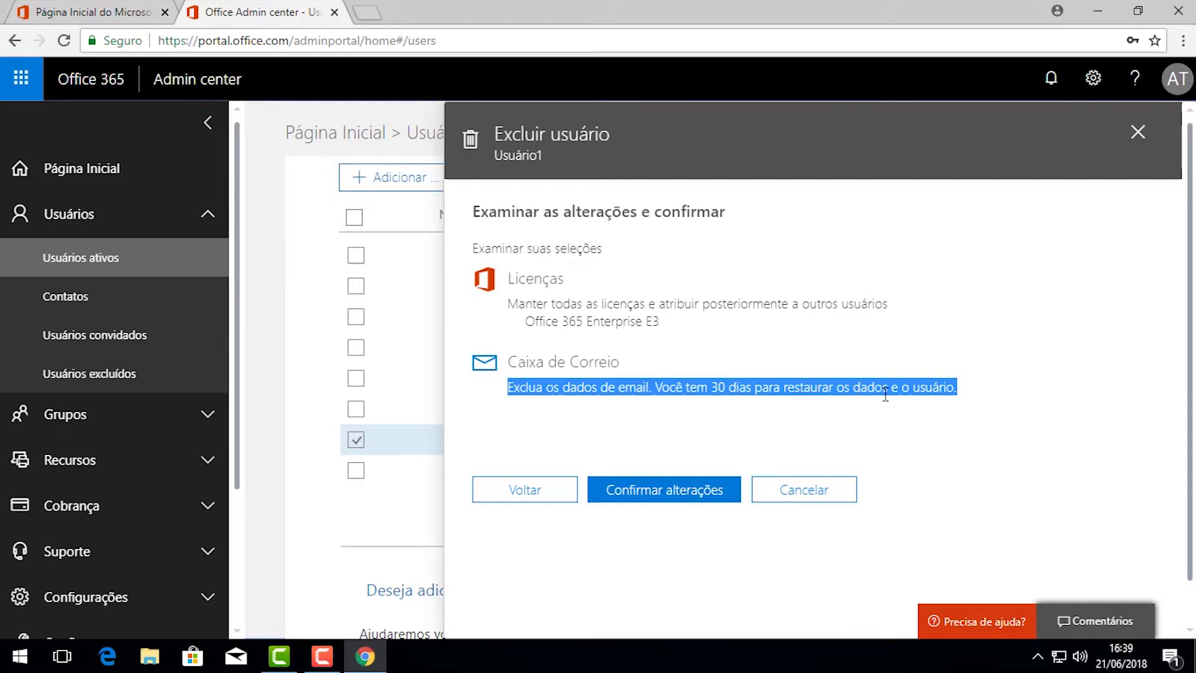
left_click(676, 489)
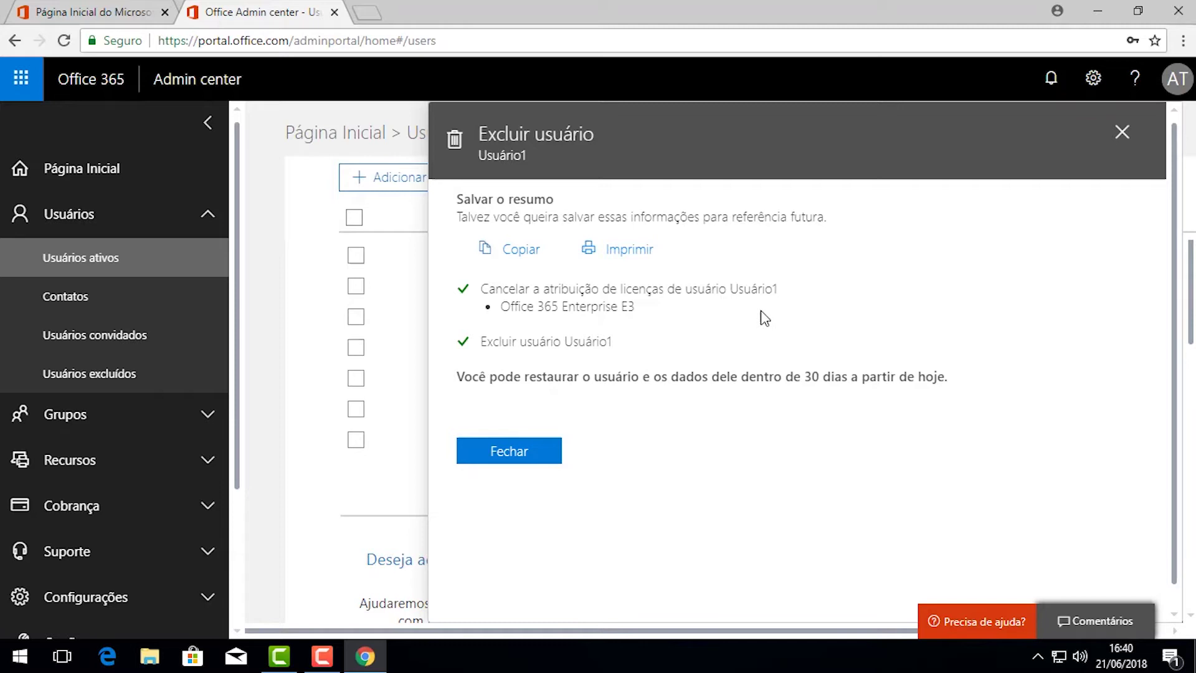
left_click(541, 456)
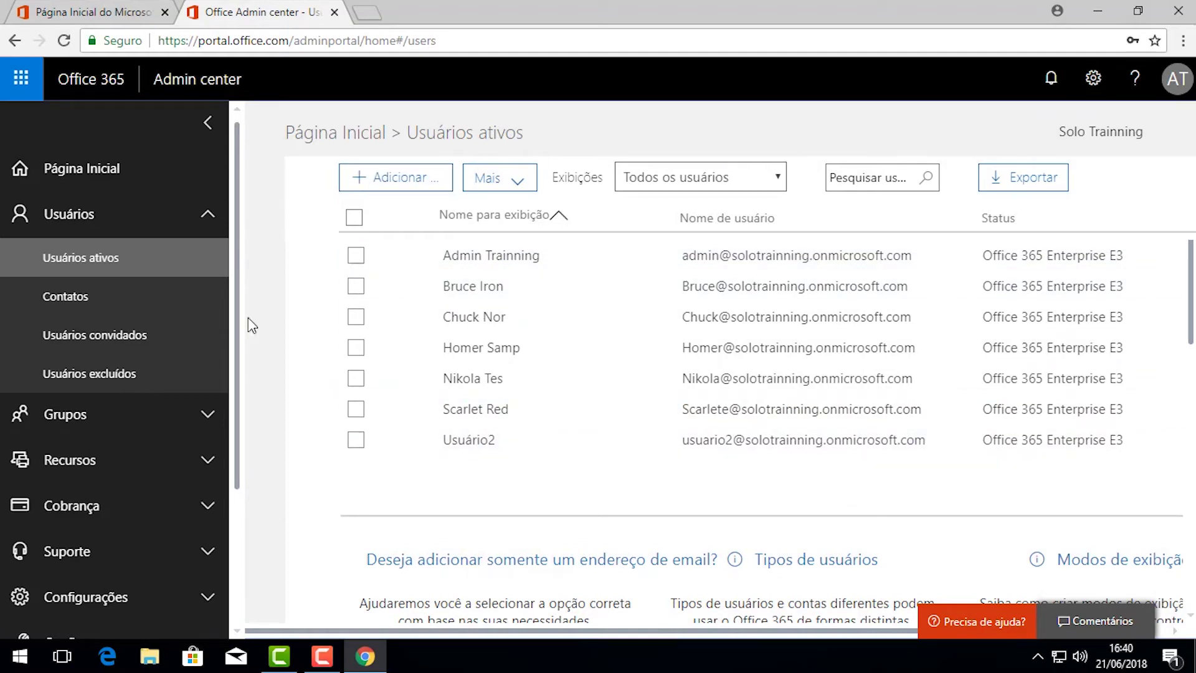
Start restoring deleted Usuário1 with a self-created strong password and no forced change at sign-in.
left_click(119, 378)
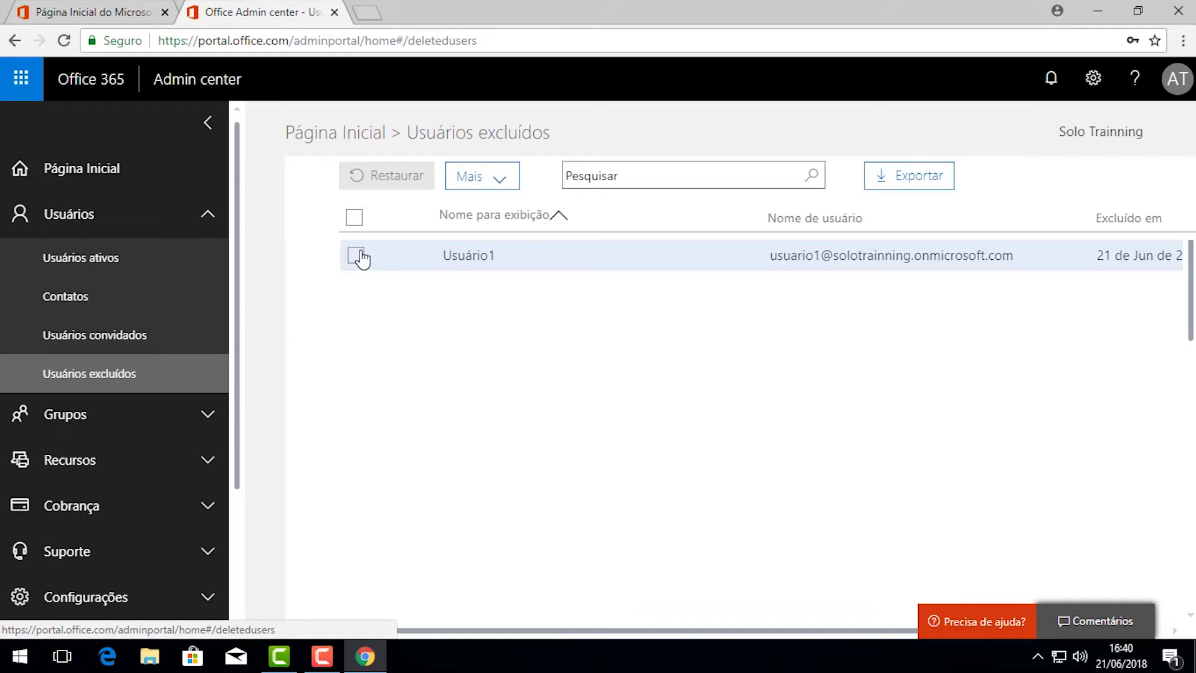
left_click(357, 255)
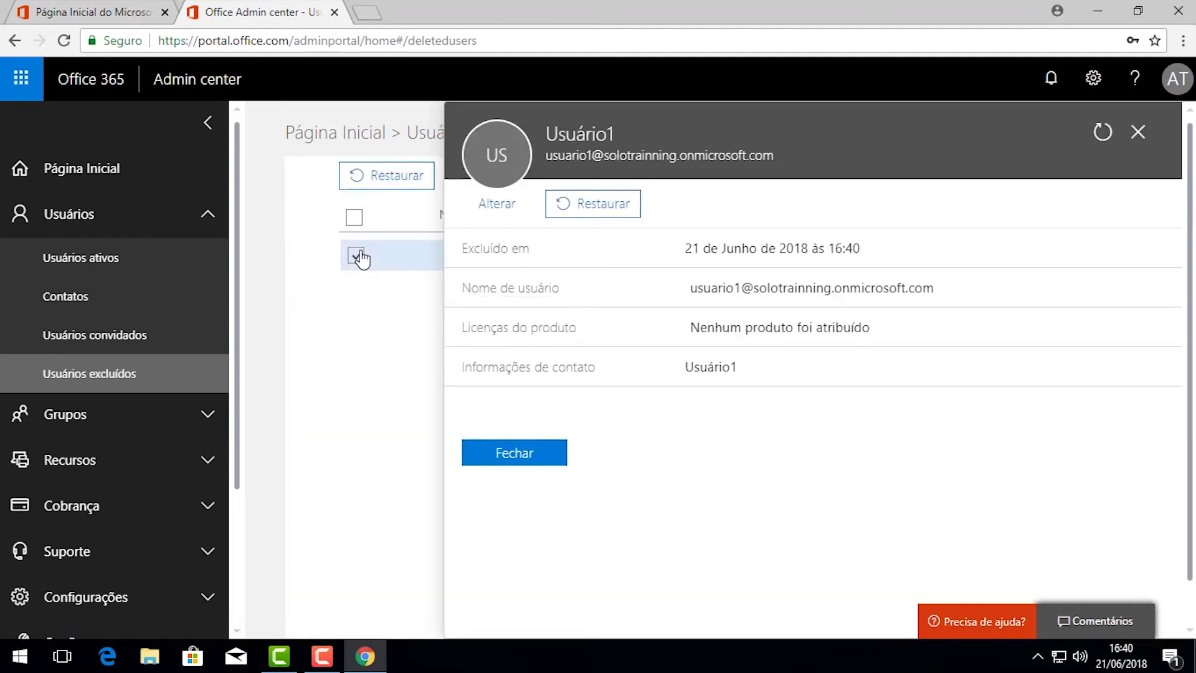
left_click(598, 211)
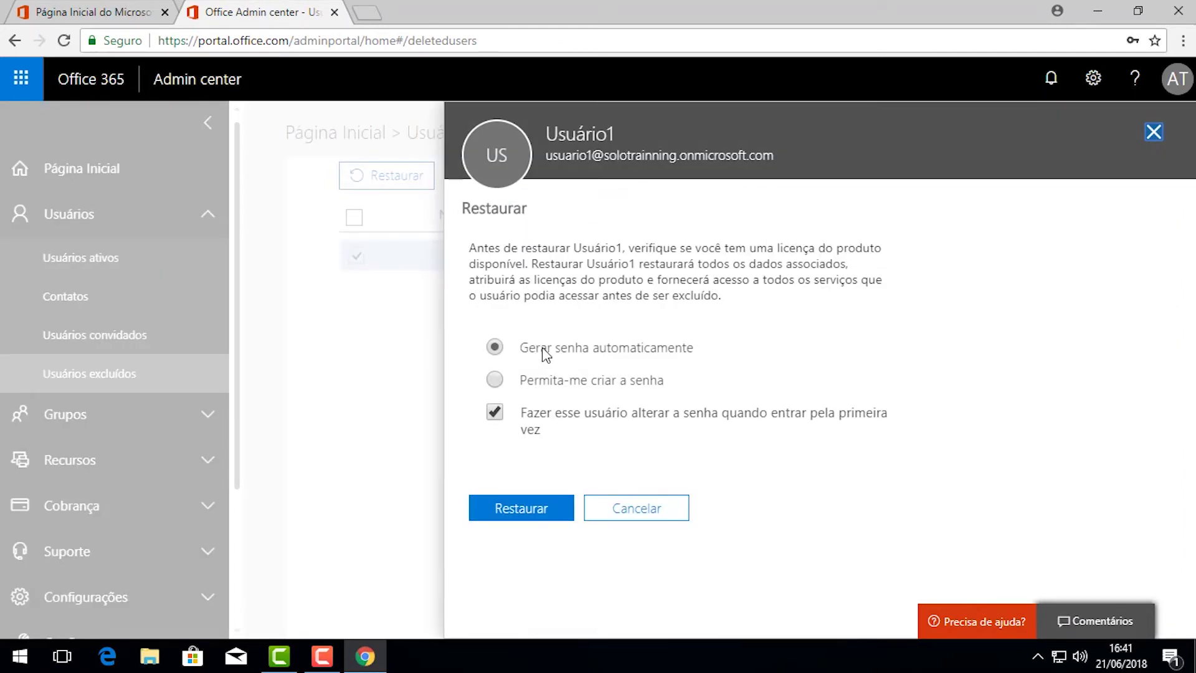
left_click(498, 381)
left_click(495, 469)
left_click(534, 423)
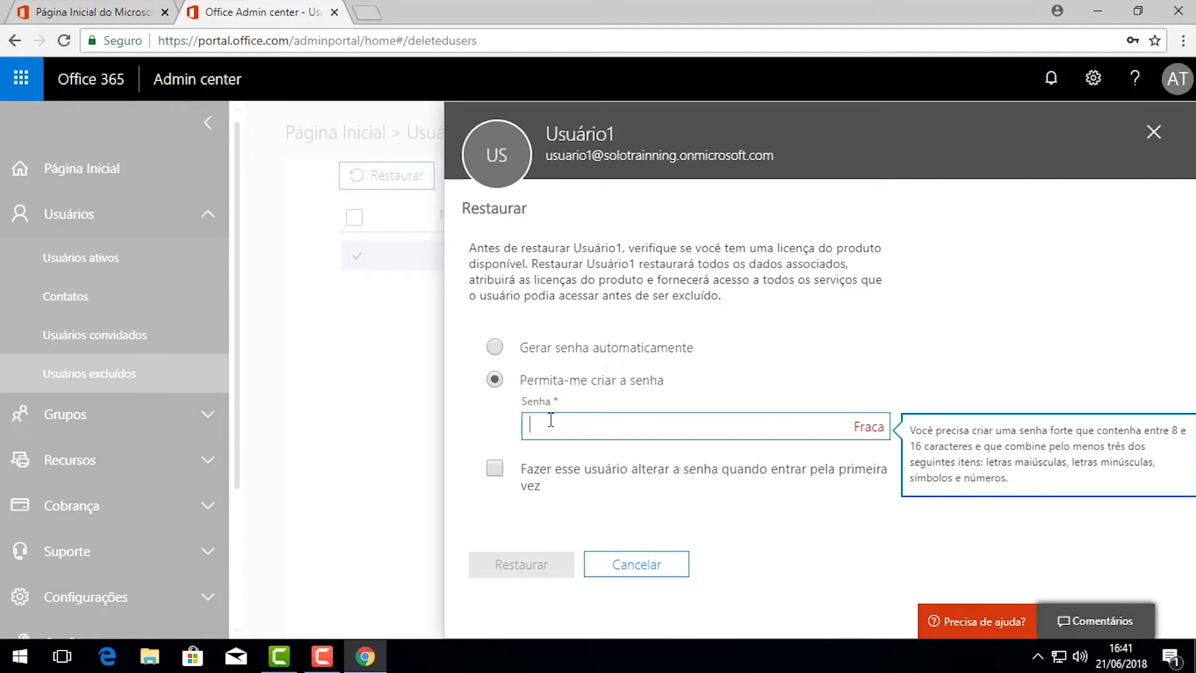
type("•••••••••••")
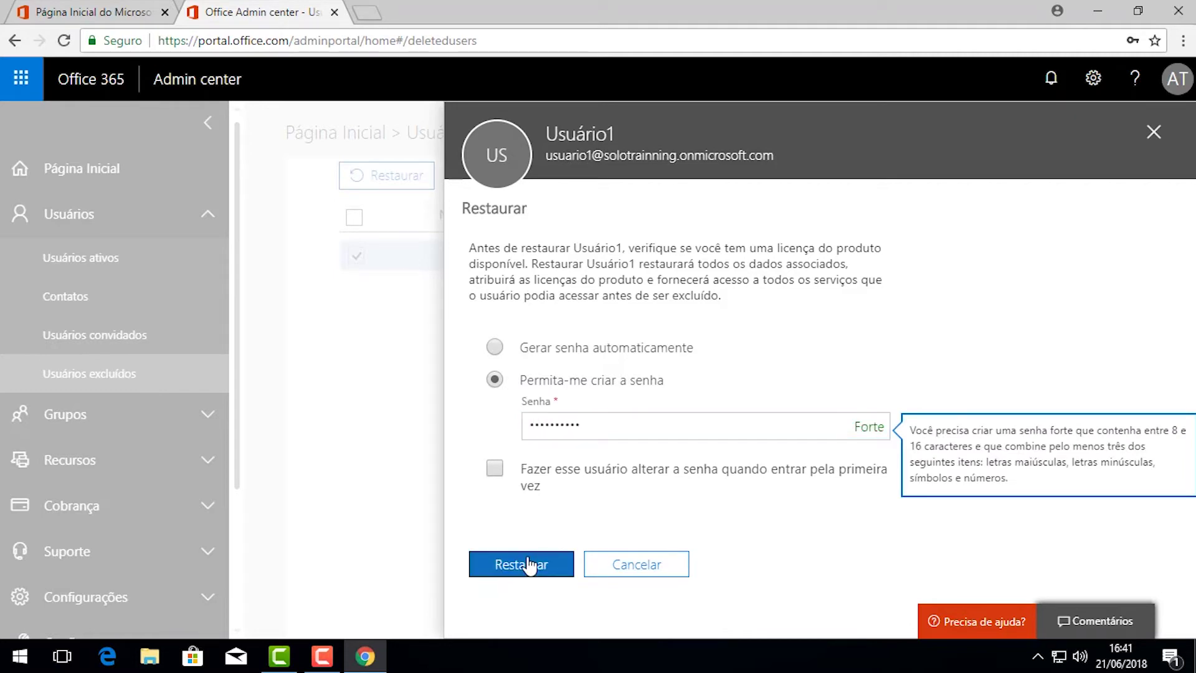
Complete Usuário1's restore, email its new password, and go back to Usuários ativos.
left_click(527, 564)
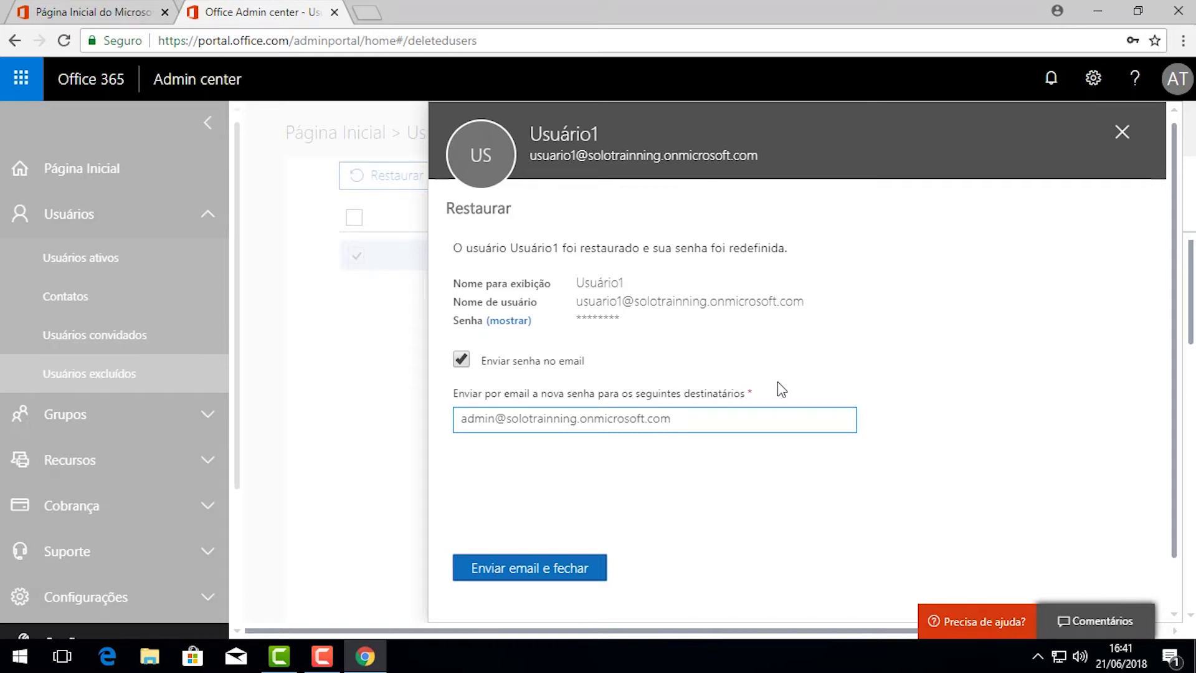
left_click(569, 570)
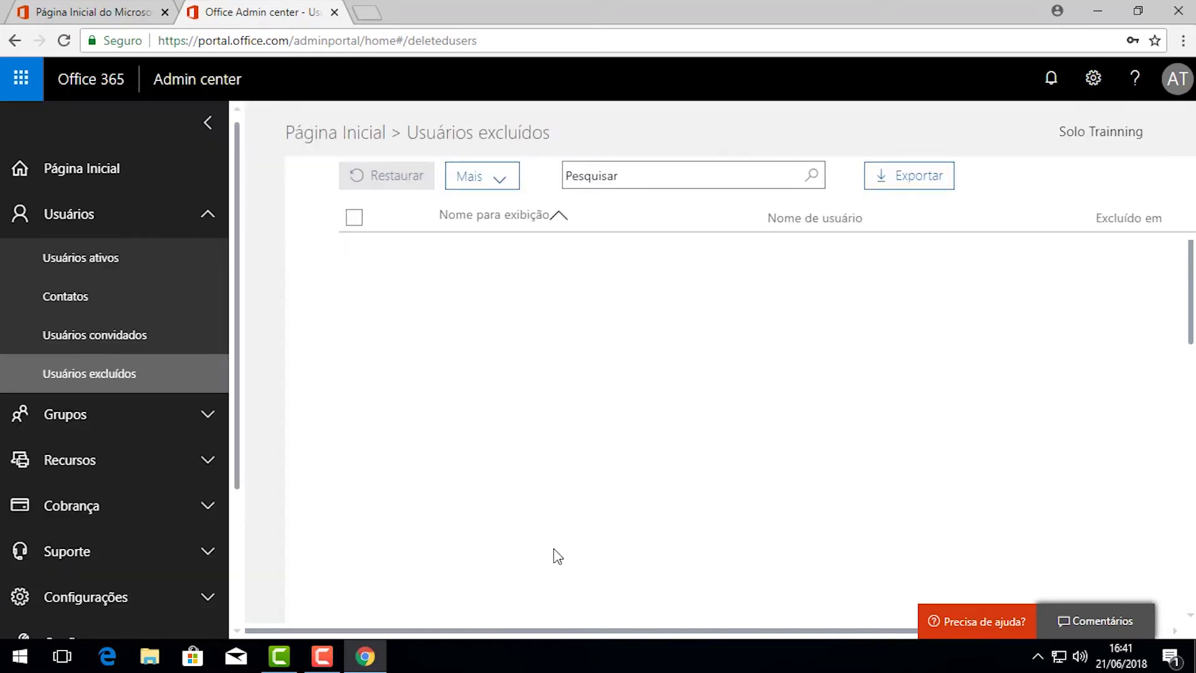
left_click(71, 379)
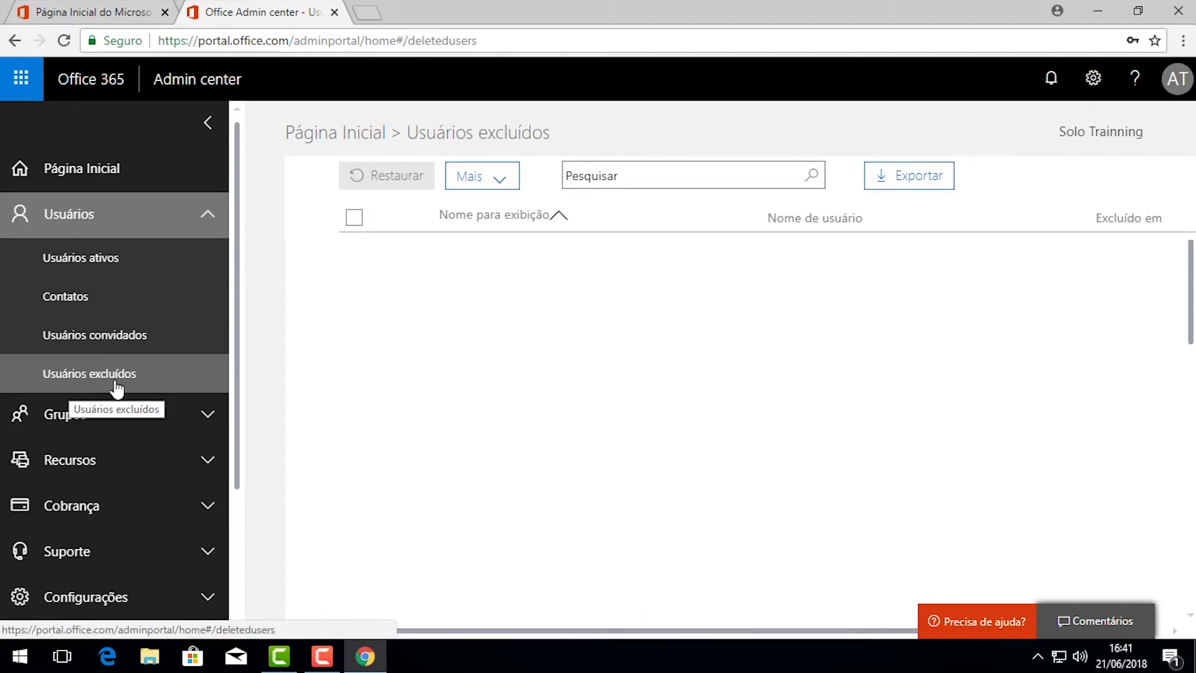
left_click(96, 266)
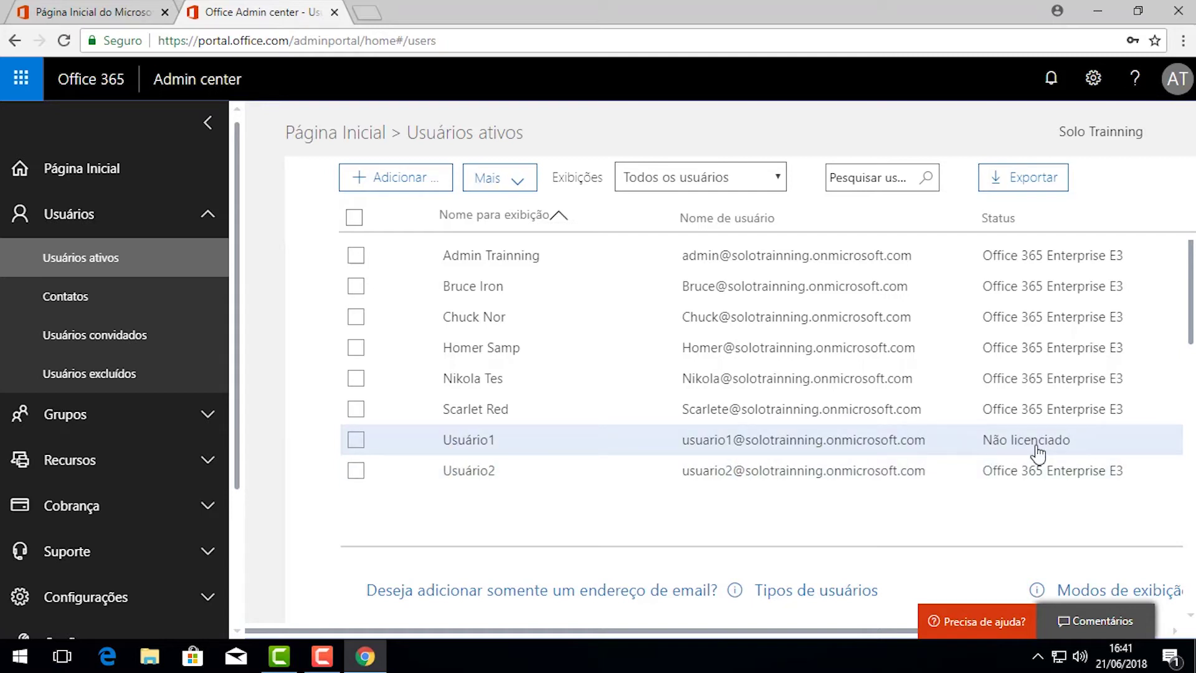
Turn on and save the Office 365 Enterprise E3 license in Usuário1's product licenses.
left_click(356, 440)
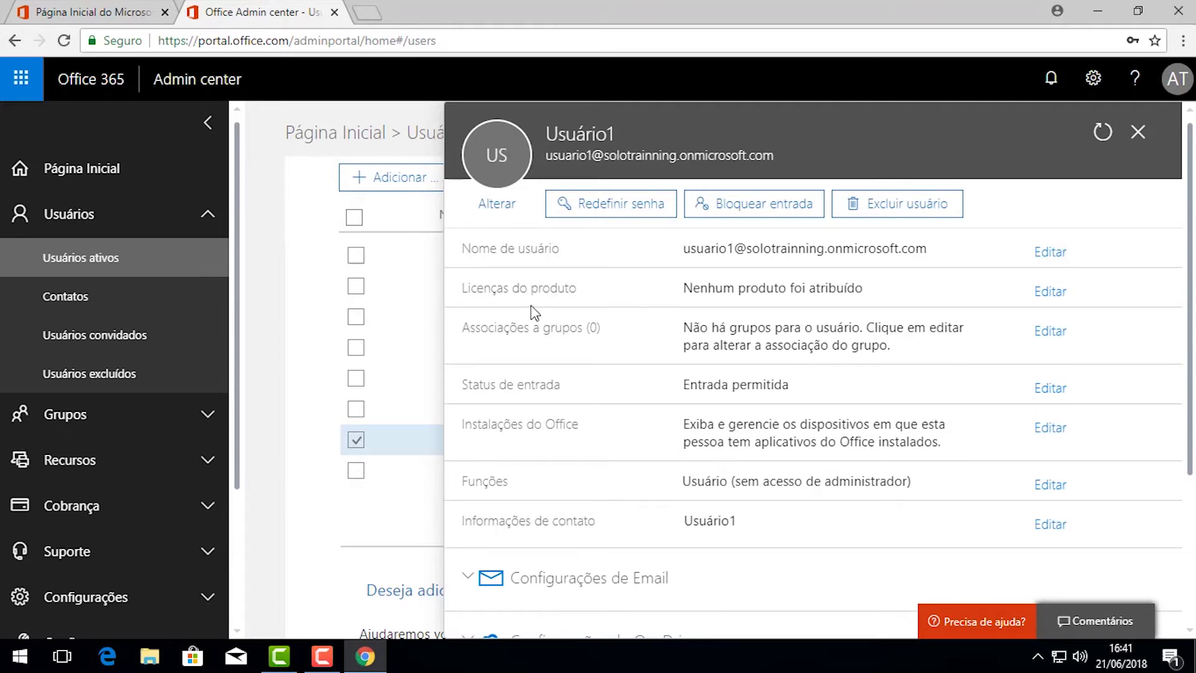
left_click(1040, 300)
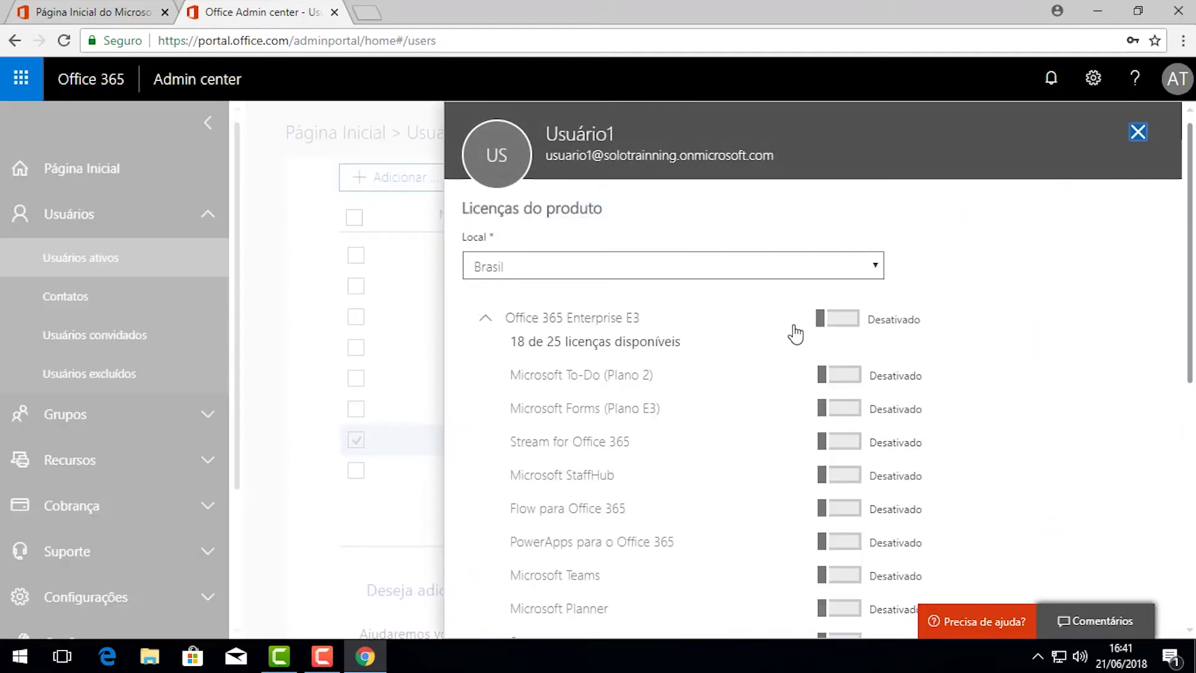
left_click(841, 319)
scroll(839, 342, "down", 7)
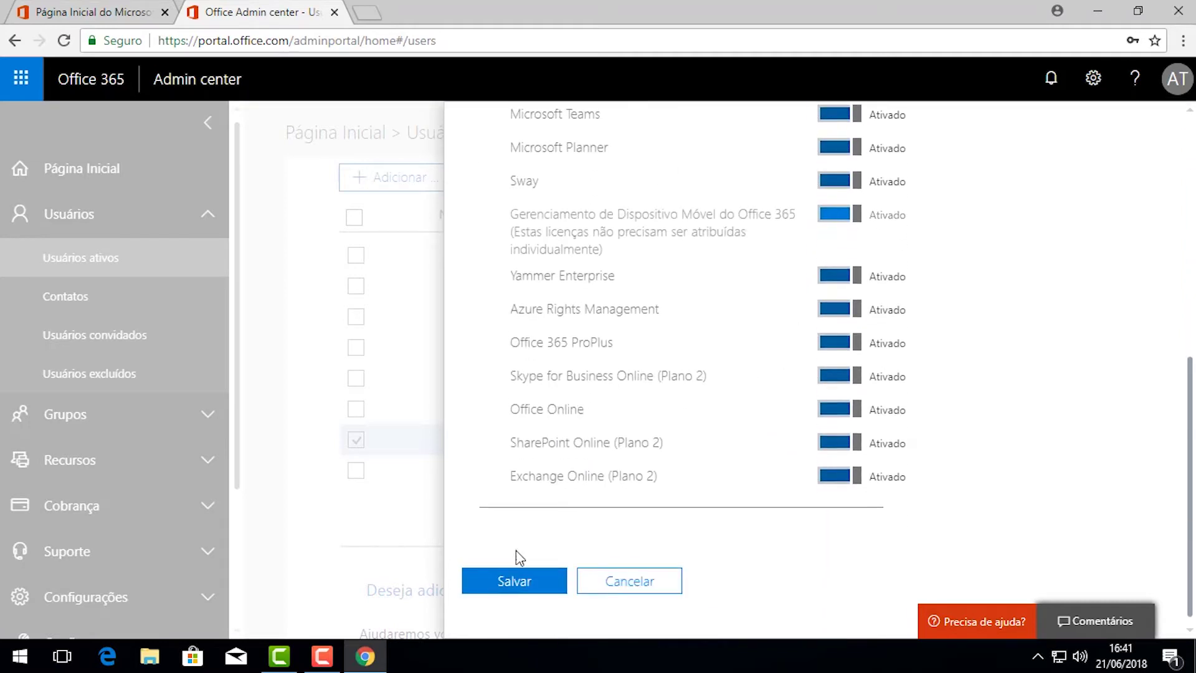
left_click(505, 583)
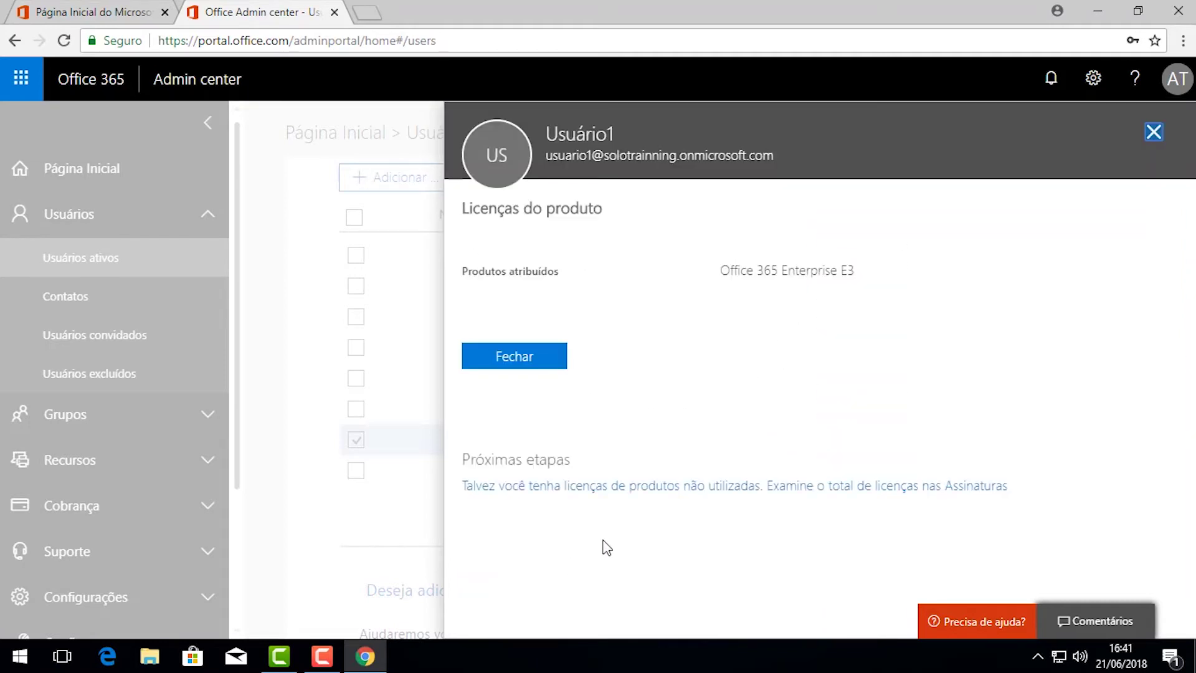
left_click(543, 348)
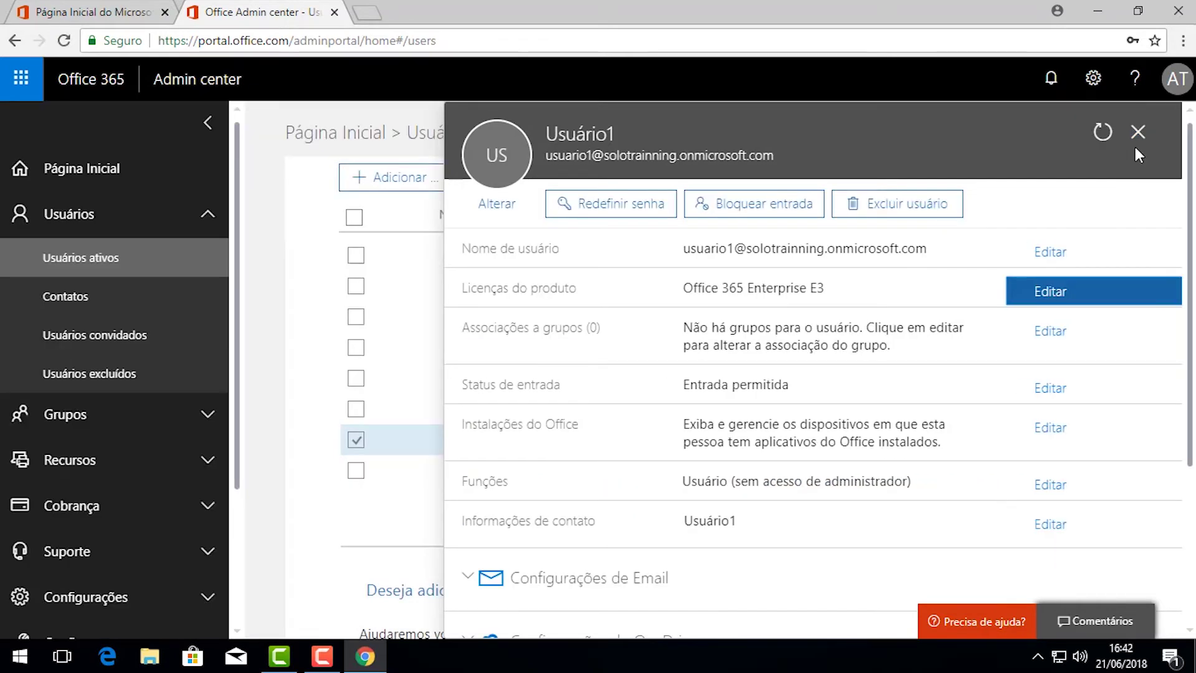
left_click(1138, 132)
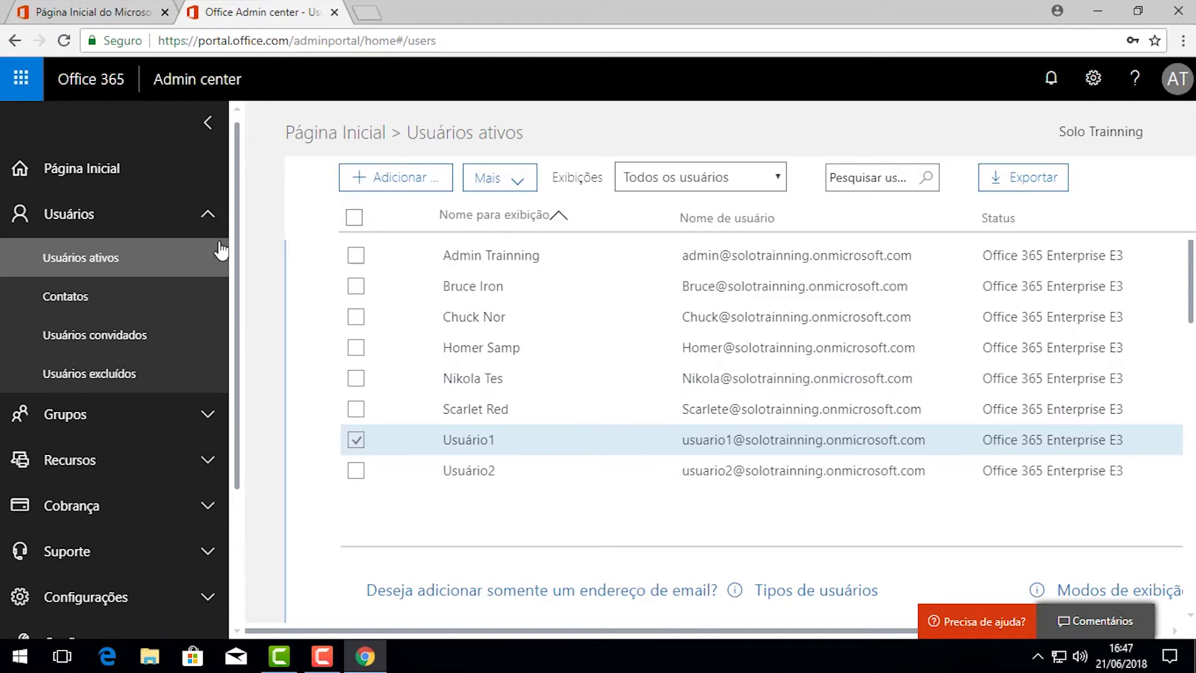
Select every user except the admin account and confirm deleting the seven selected users.
left_click(354, 219)
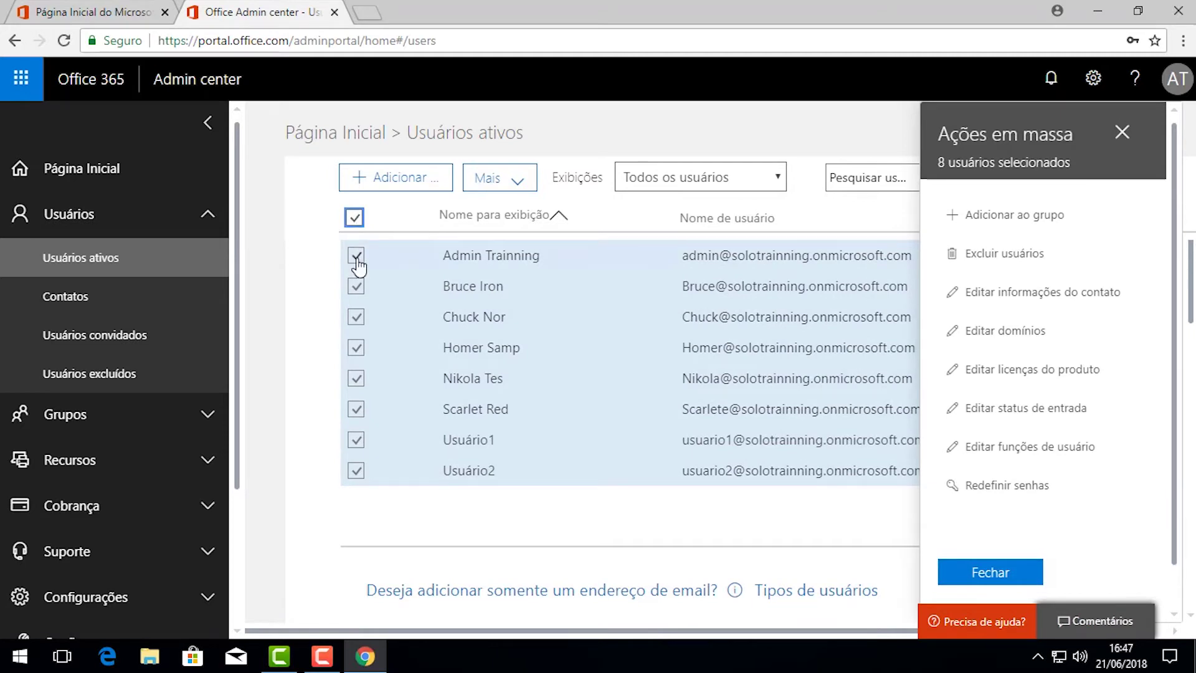
left_click(356, 257)
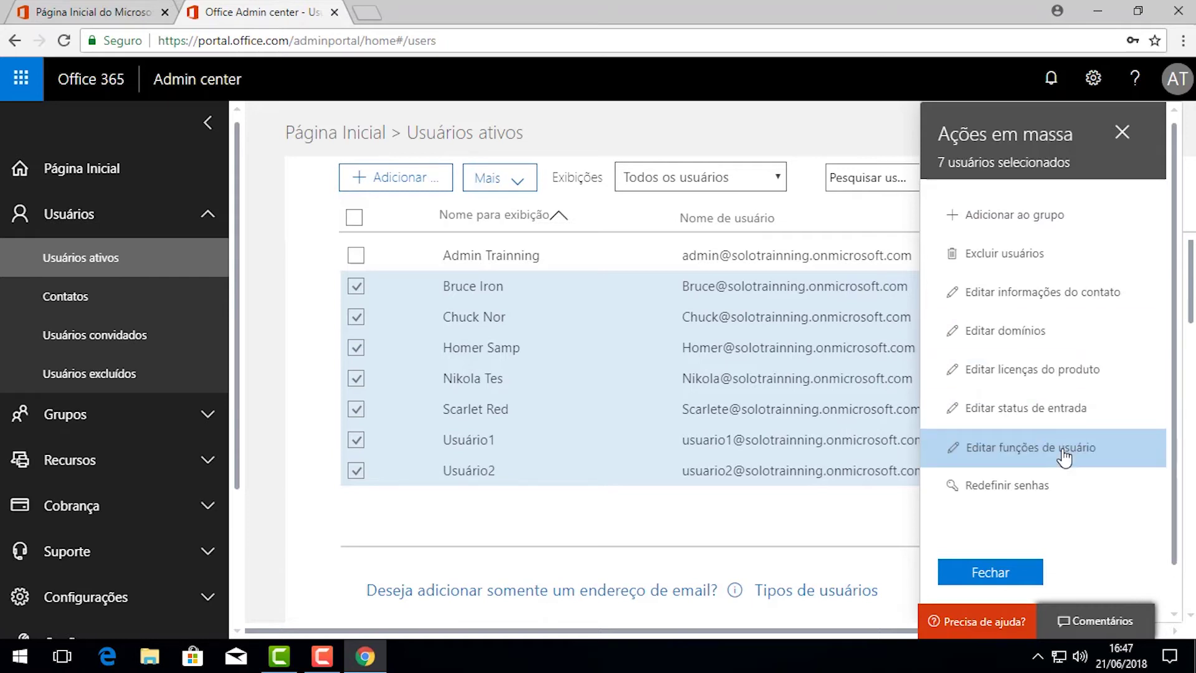
scroll(1059, 467, "down", 1)
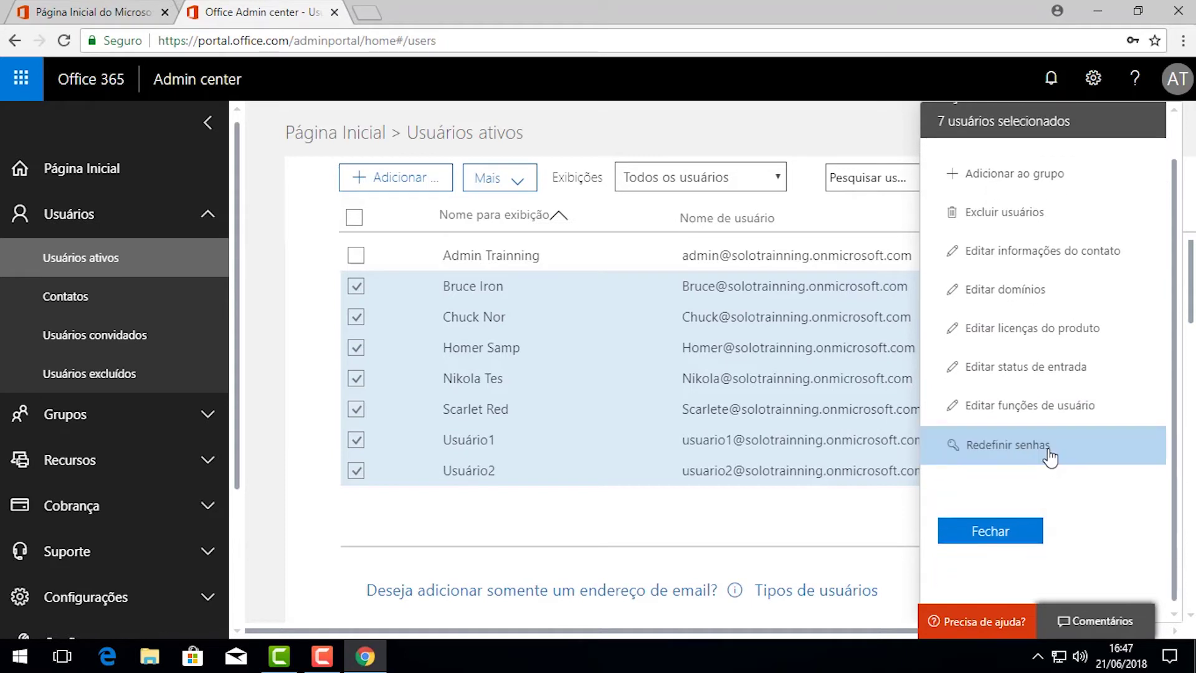
left_click(1036, 220)
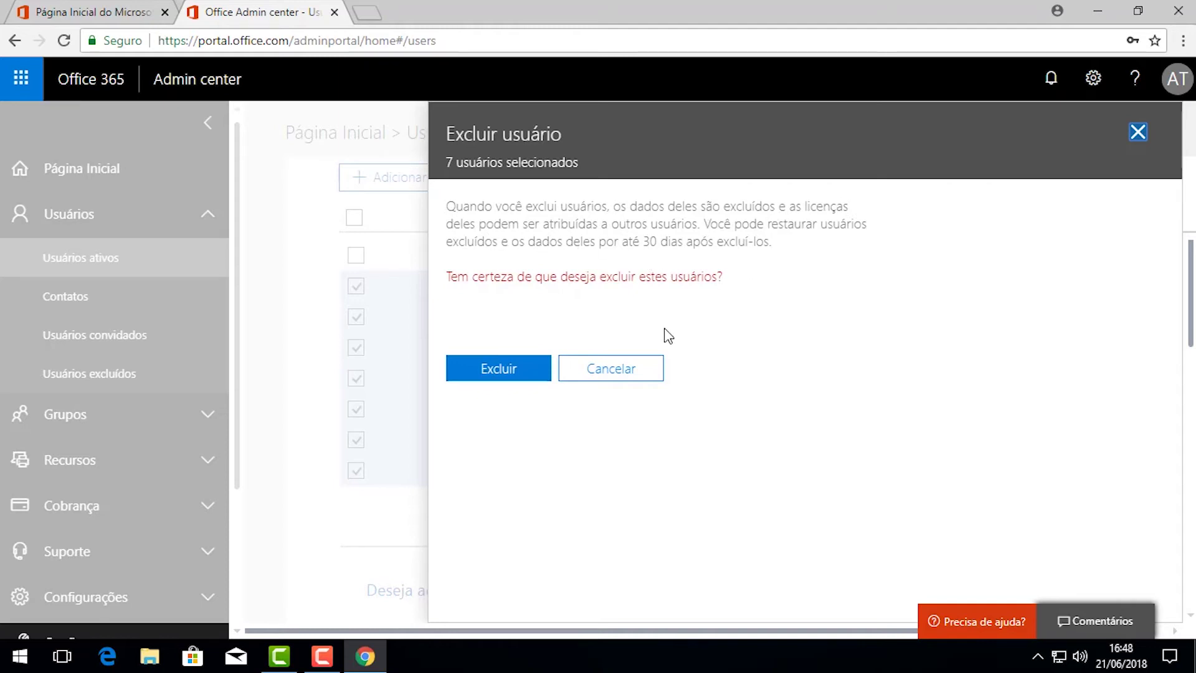
left_click(490, 371)
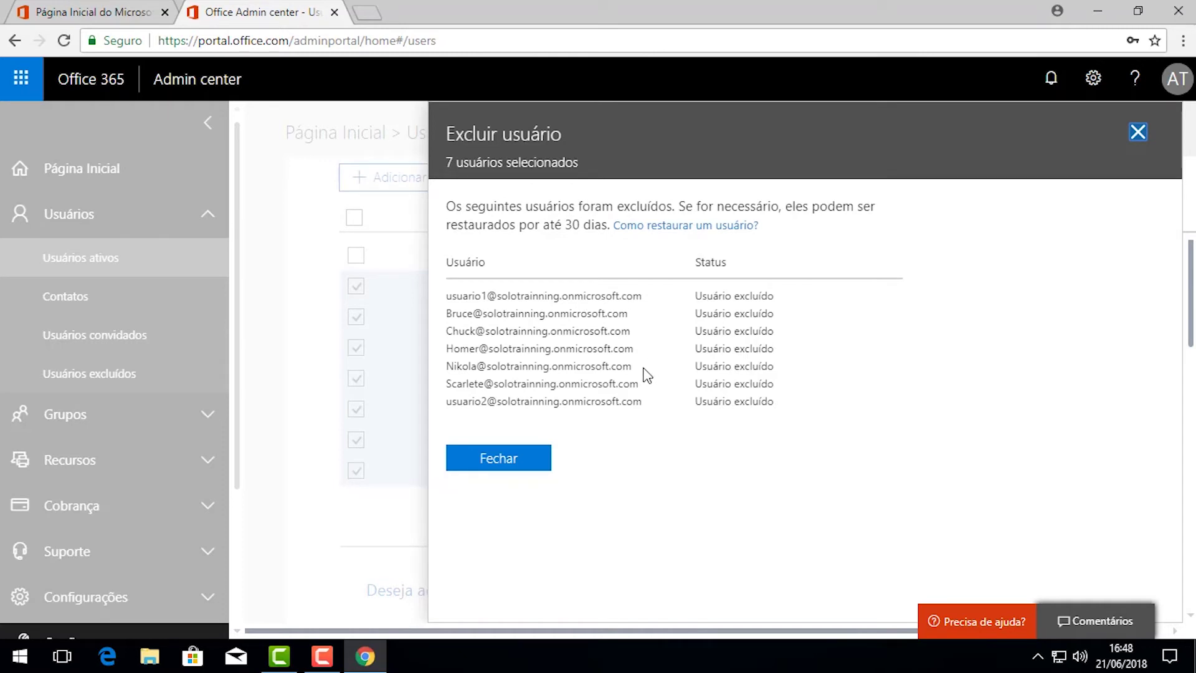
left_click(511, 461)
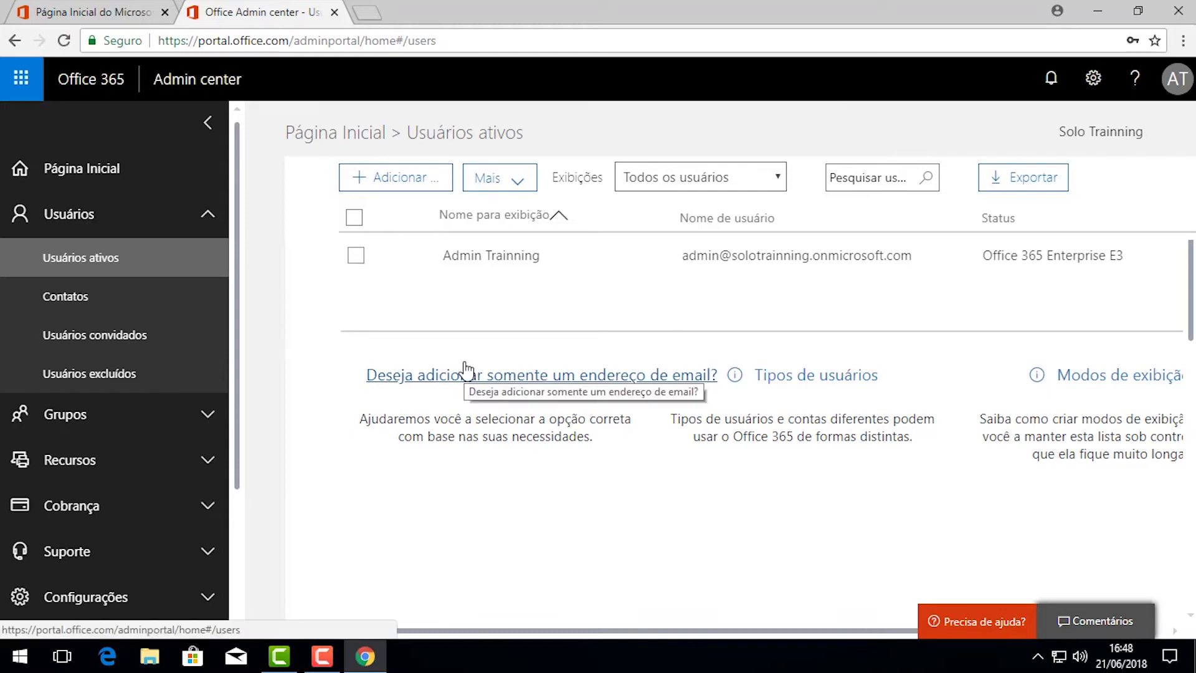
In Usuários excluídos, restore only the first user with Gerar senha automaticamente and email the password.
left_click(159, 381)
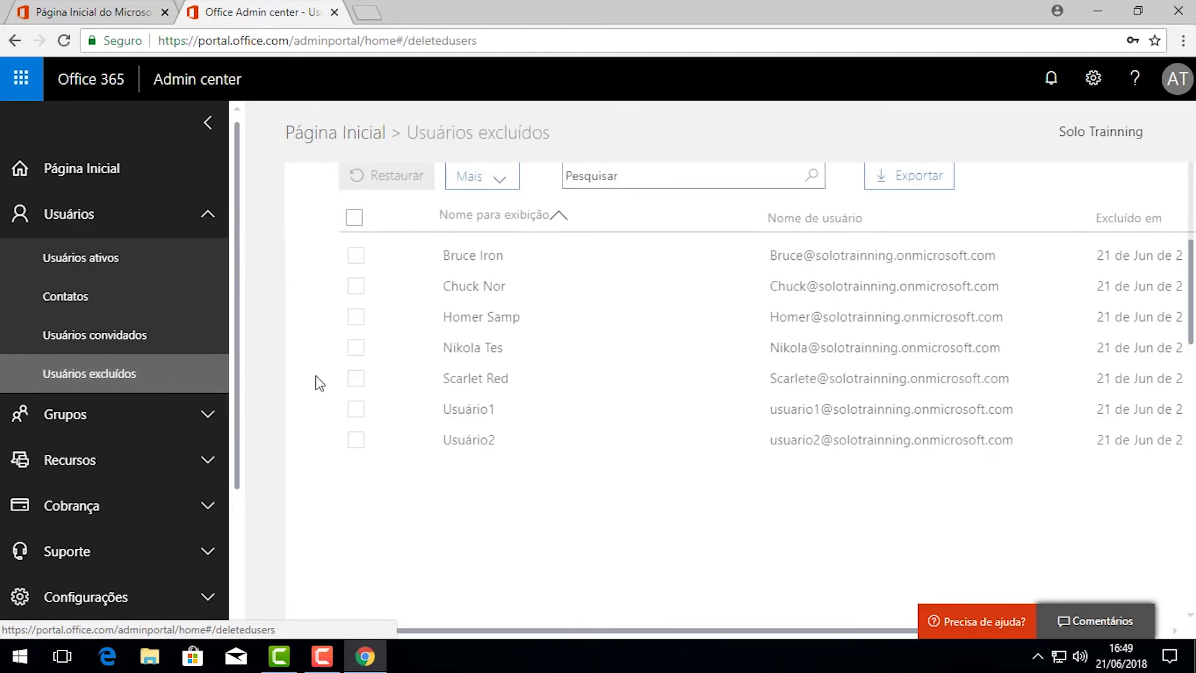
left_click(356, 257)
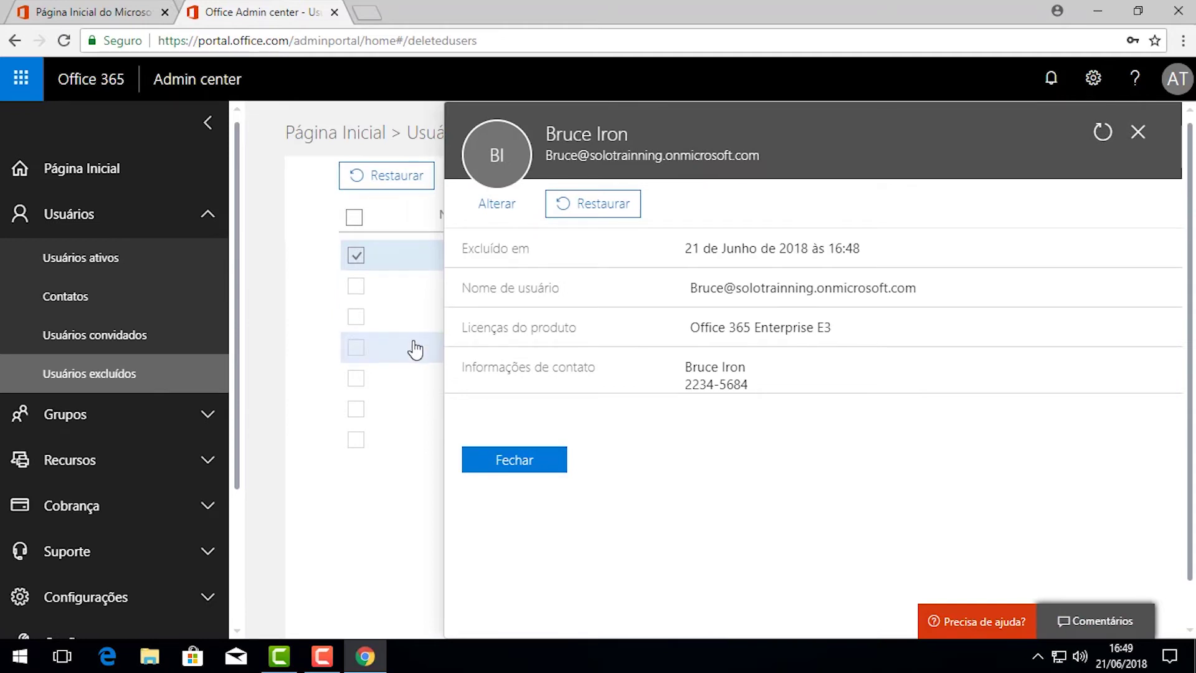
left_click(512, 461)
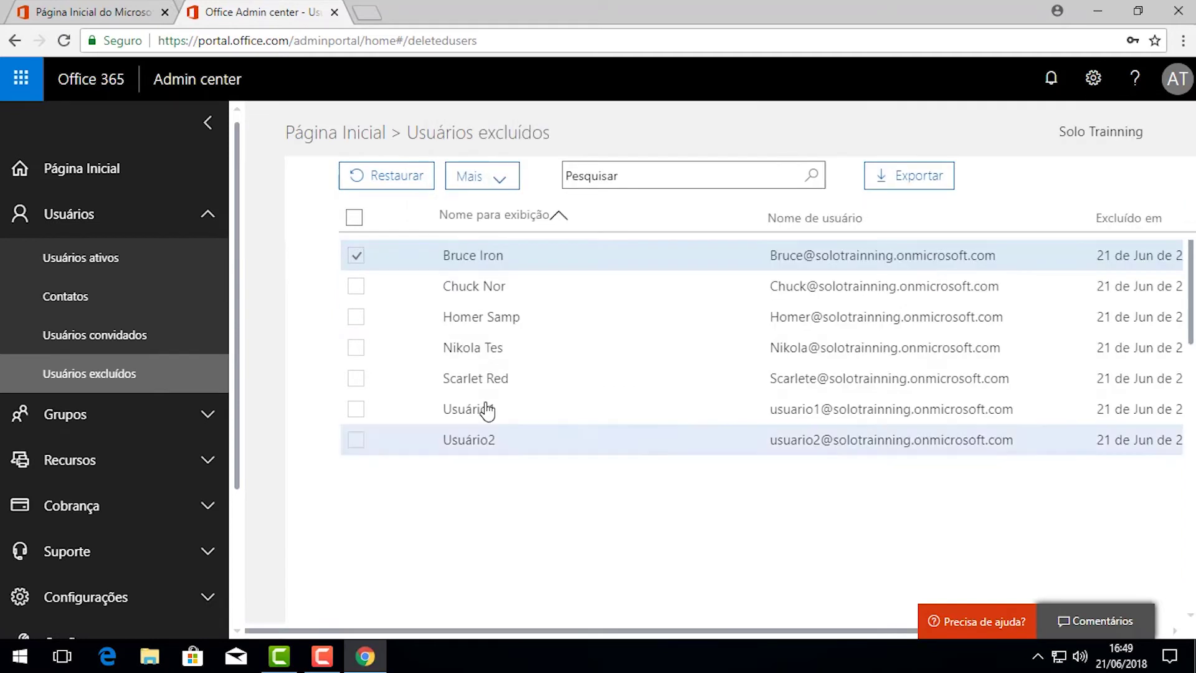
left_click(354, 218)
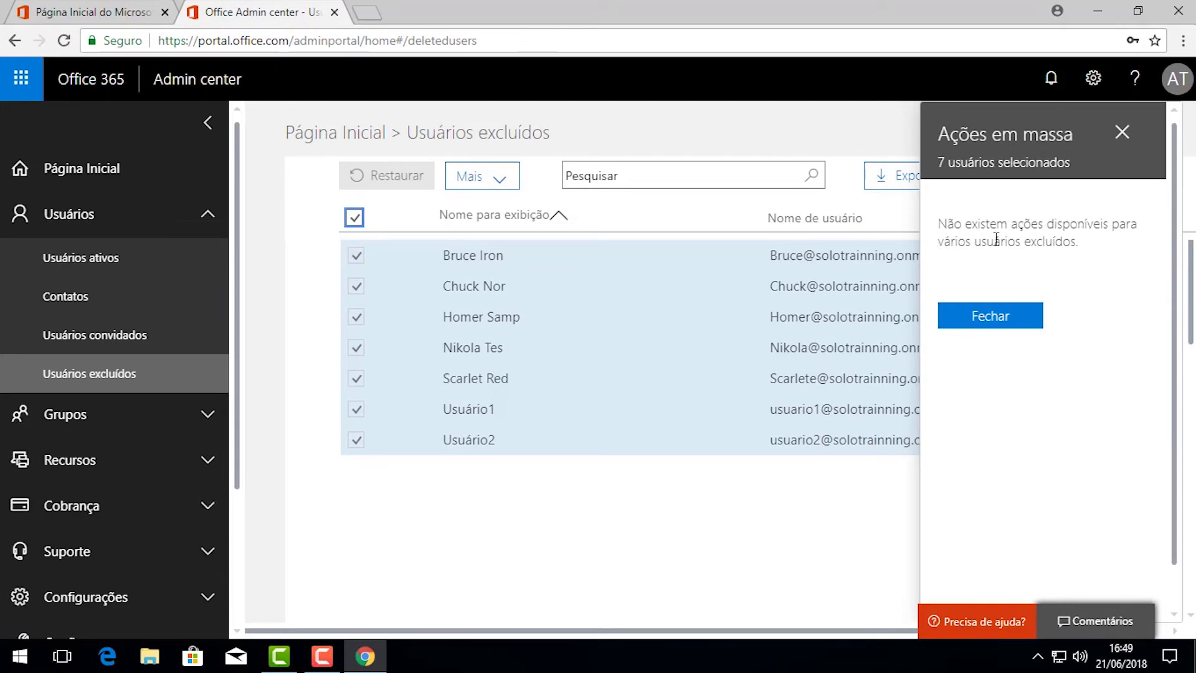
left_click(1022, 321)
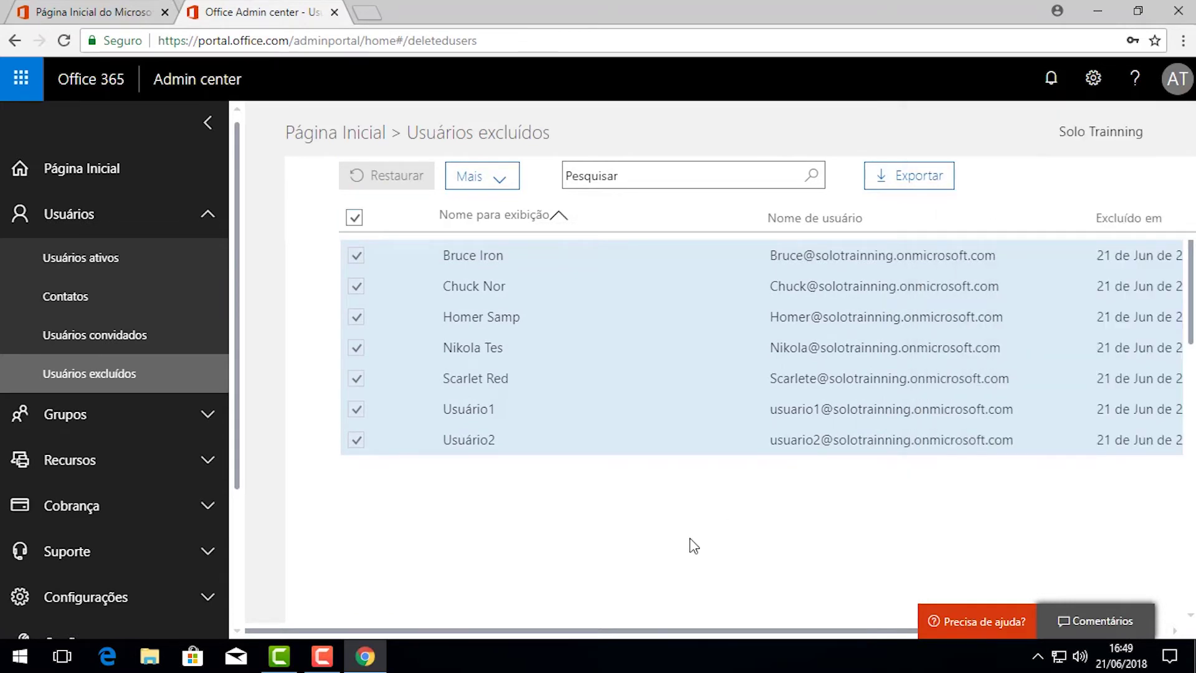
left_click(355, 218)
left_click(357, 256)
left_click(583, 206)
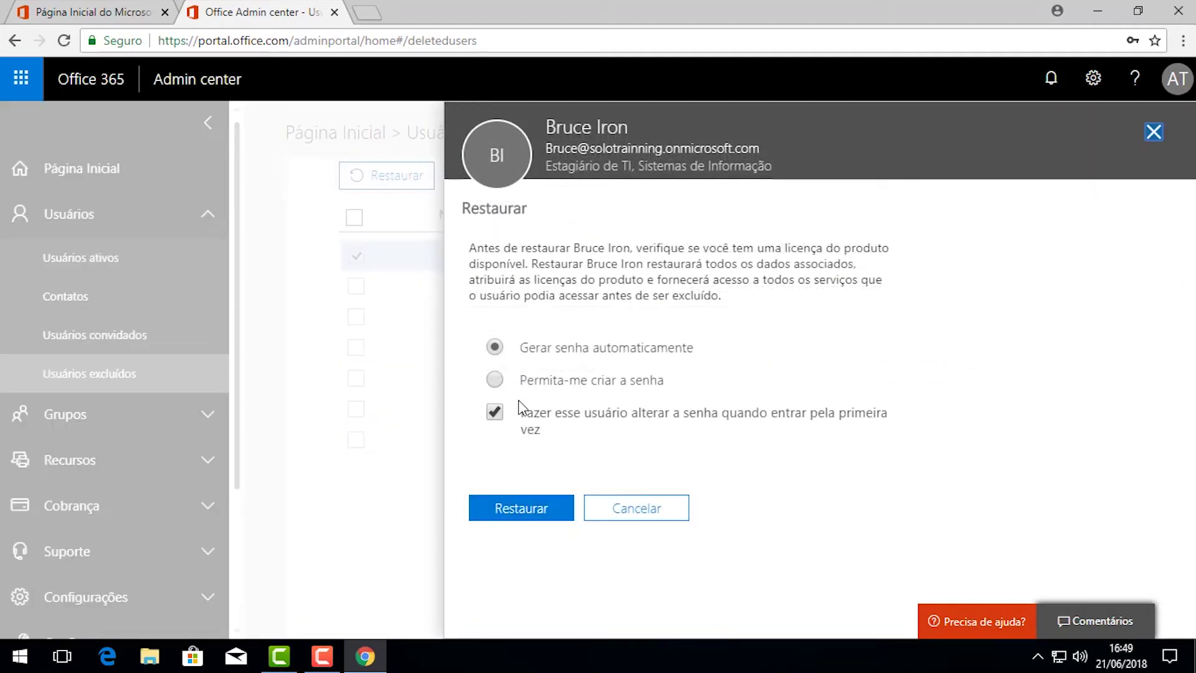
left_click(501, 514)
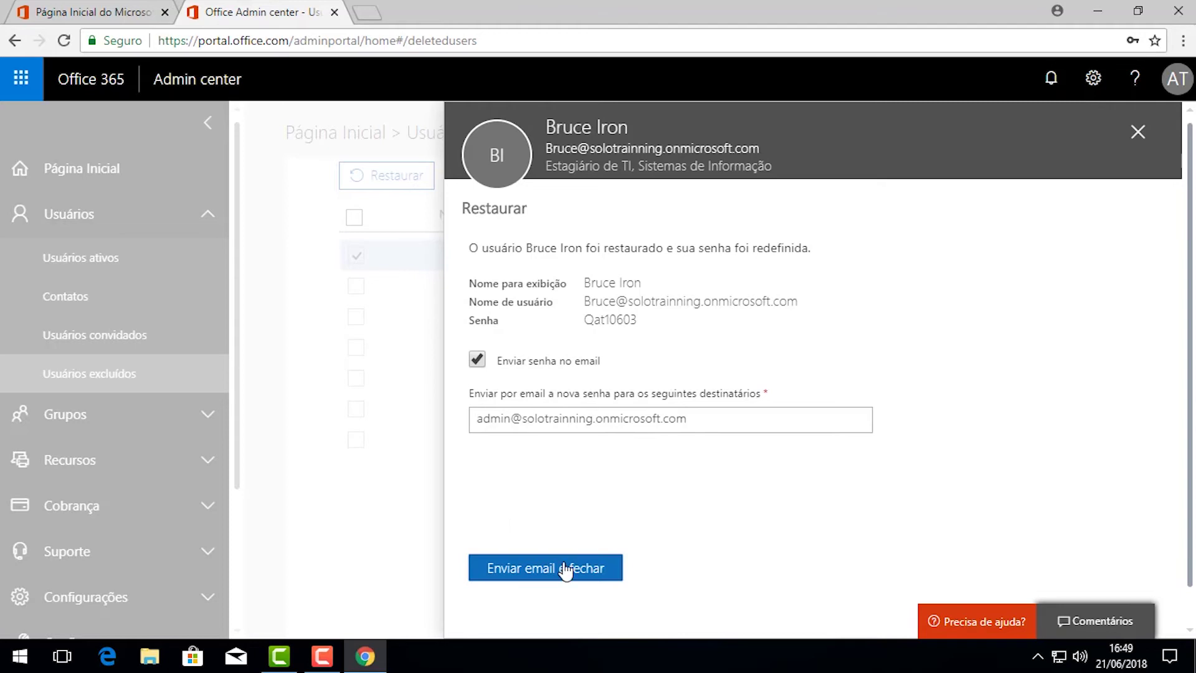
left_click(543, 568)
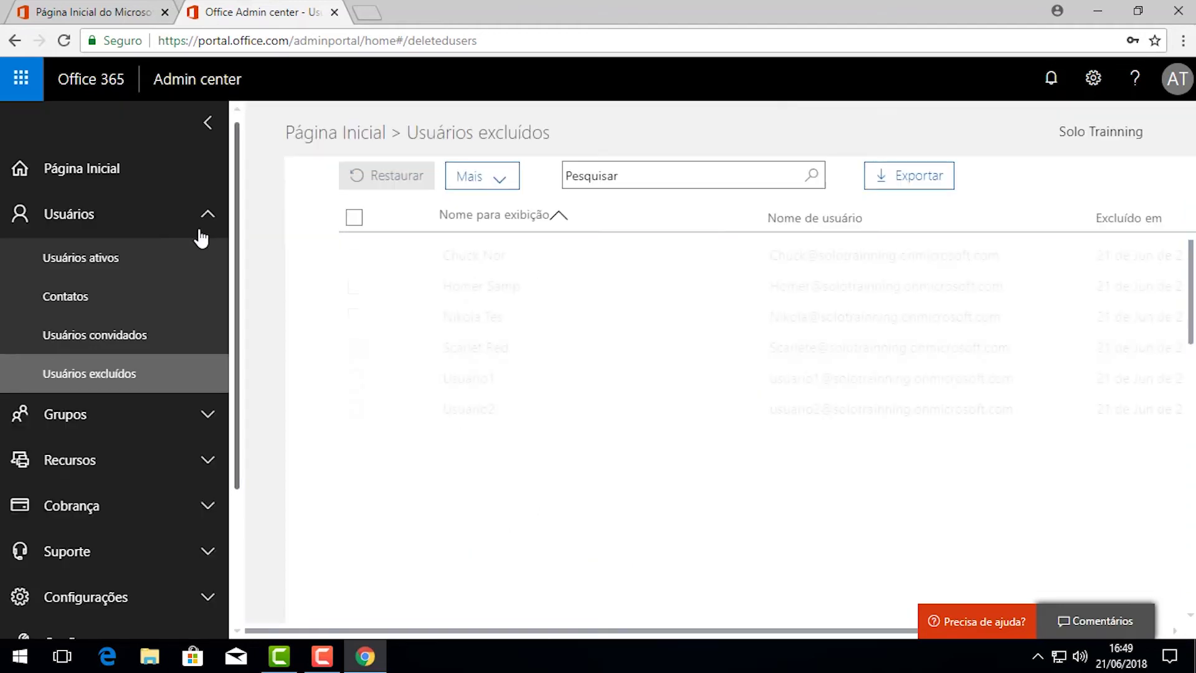
Reset the restored user's password to a manually created one without forced change, emailing it.
left_click(154, 260)
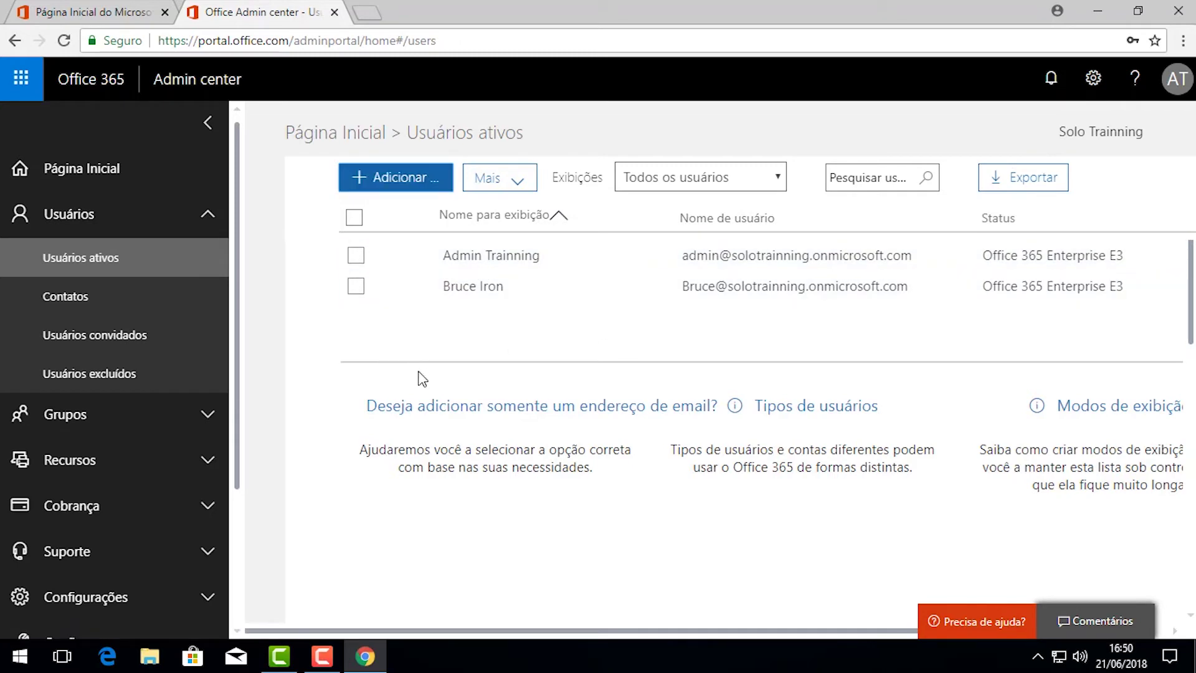
left_click(355, 290)
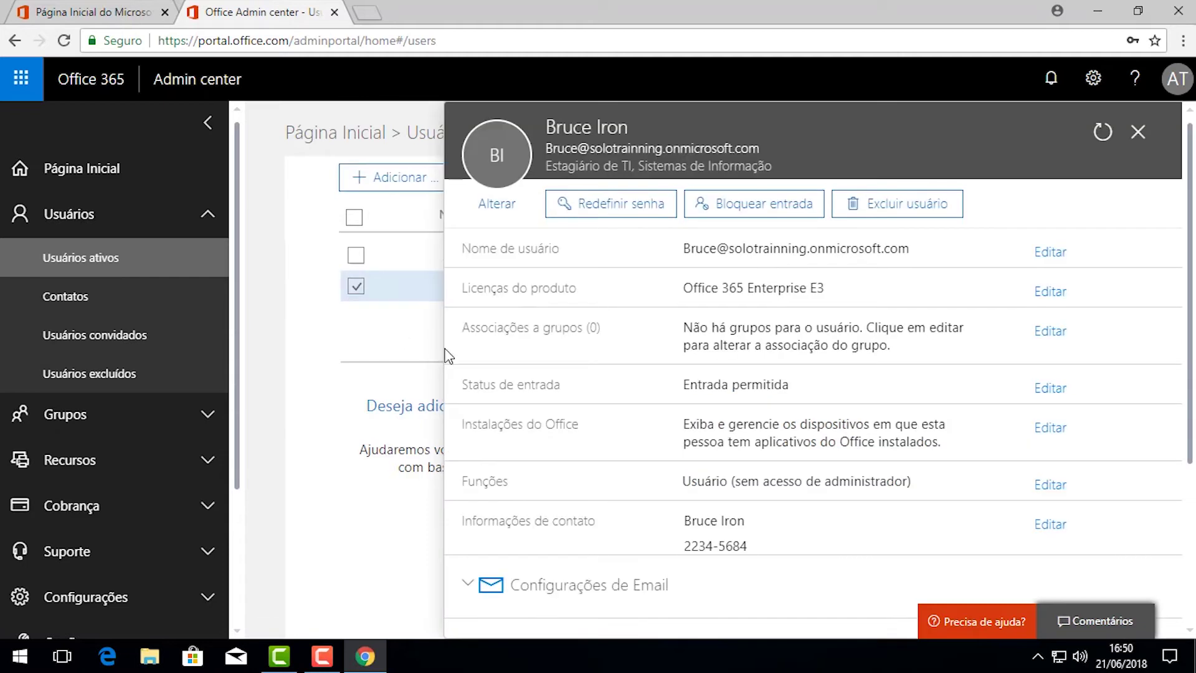
left_click(601, 212)
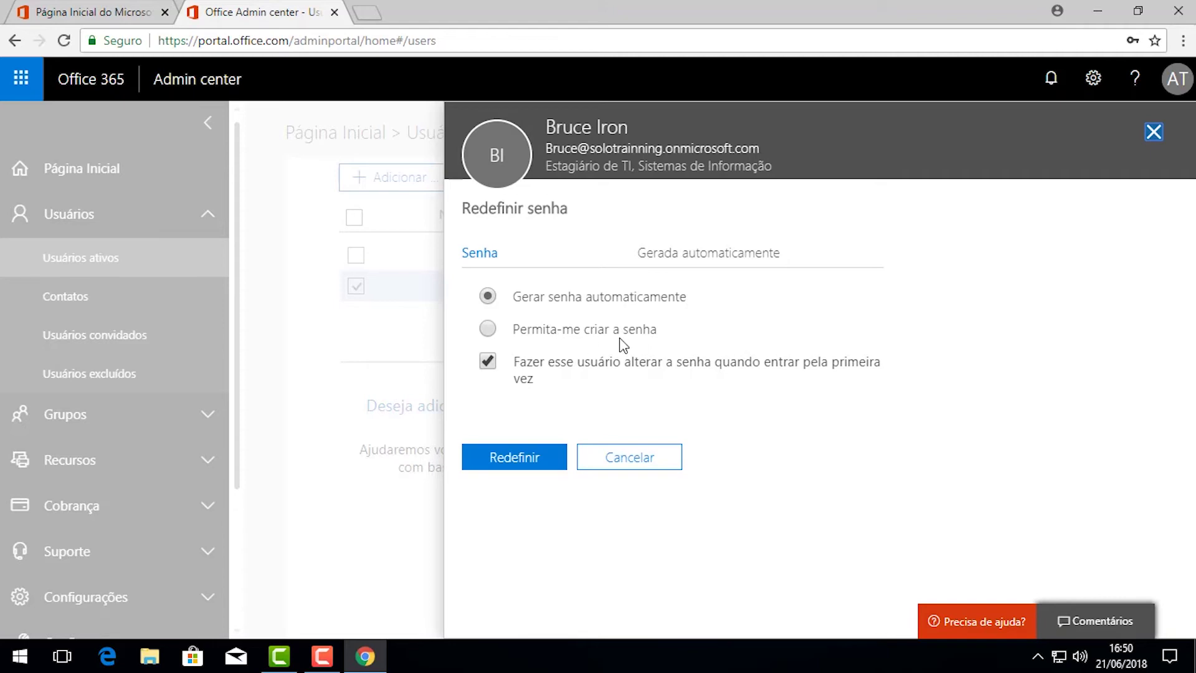
left_click(488, 329)
left_click(489, 418)
left_click(578, 375)
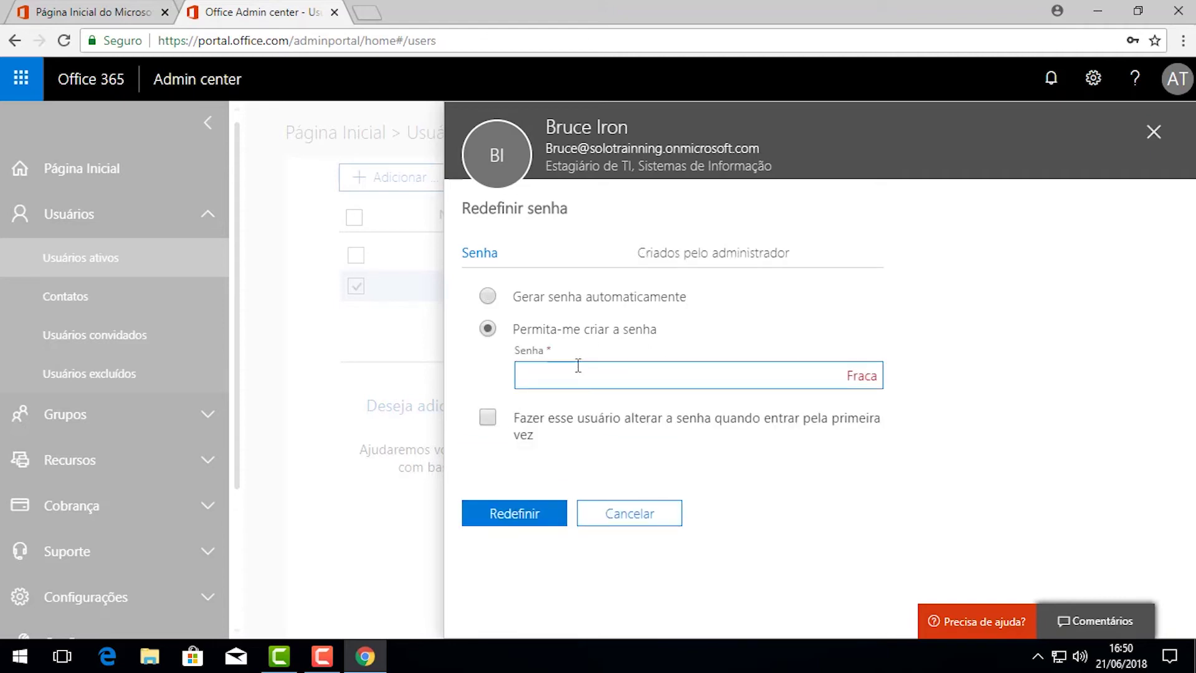
type("•••••••••")
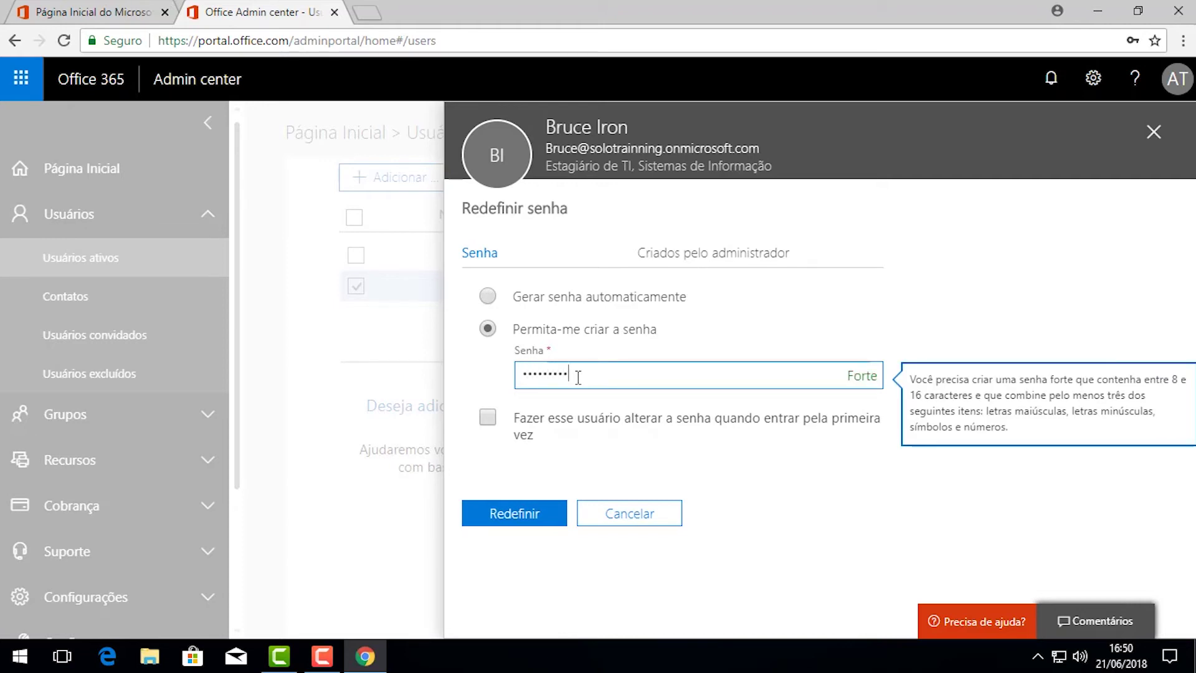
type("•")
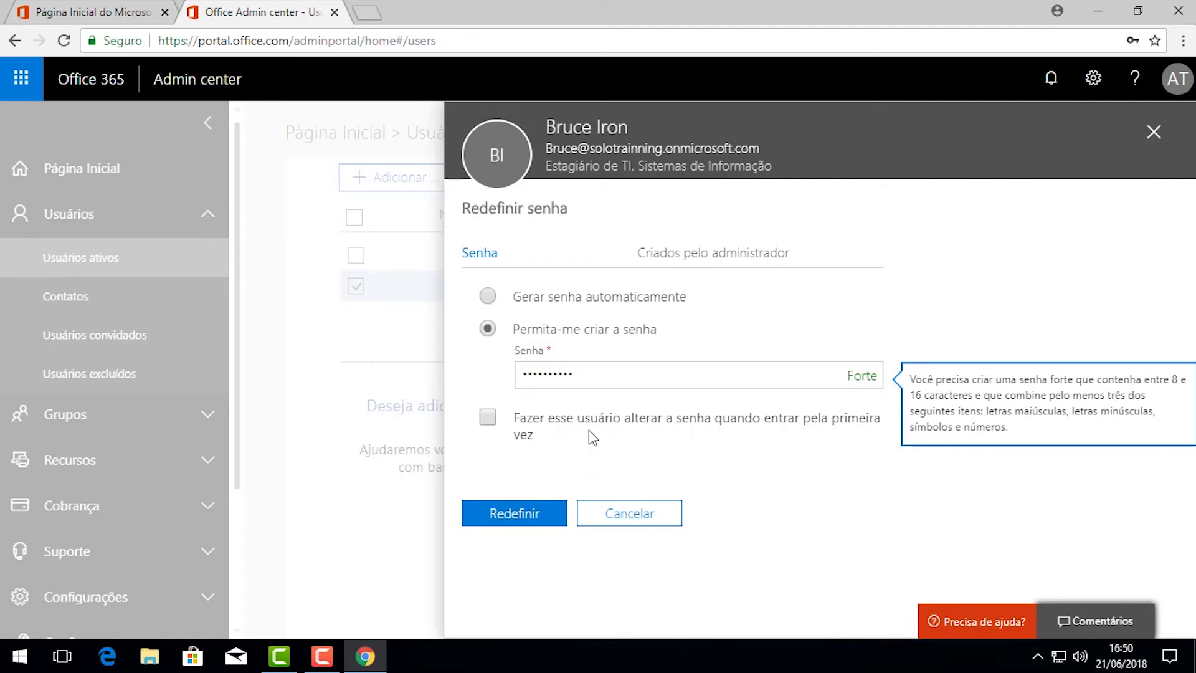
left_click(535, 522)
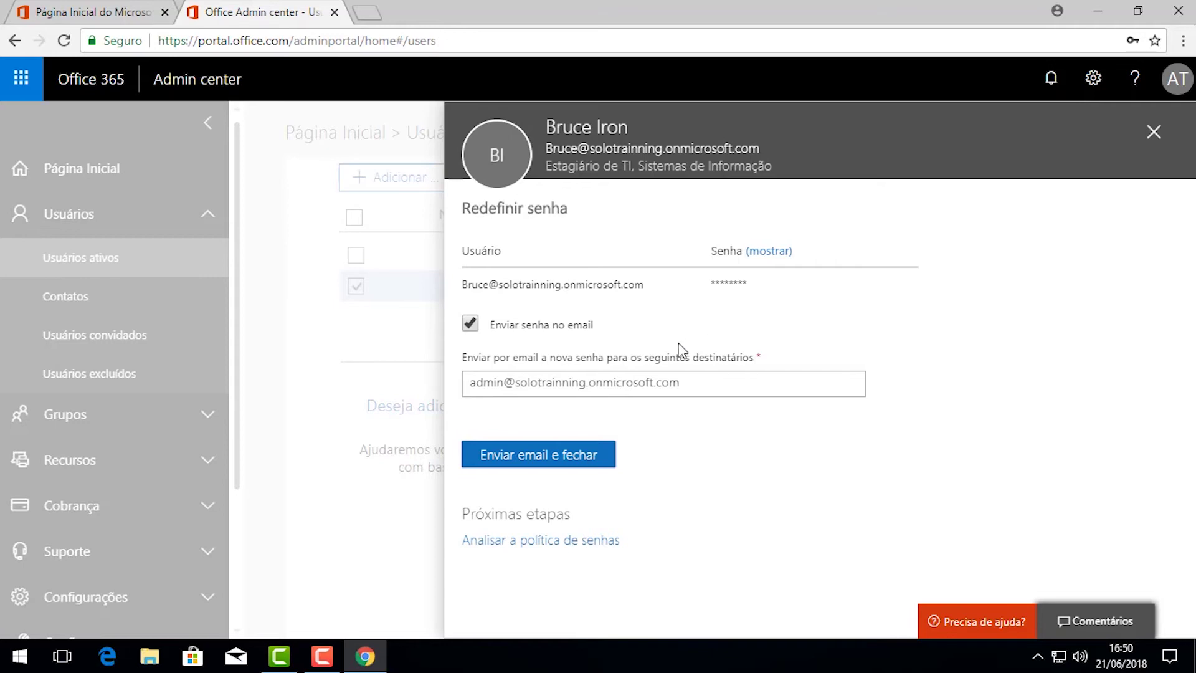
left_click(567, 461)
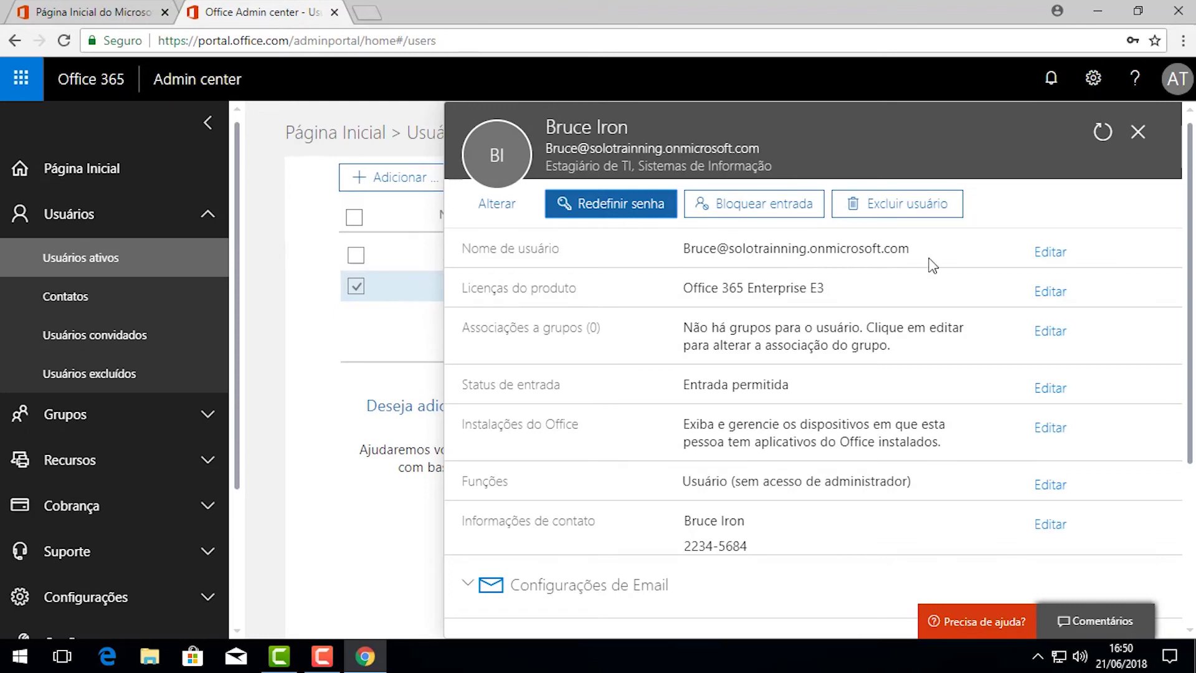
left_click(1139, 132)
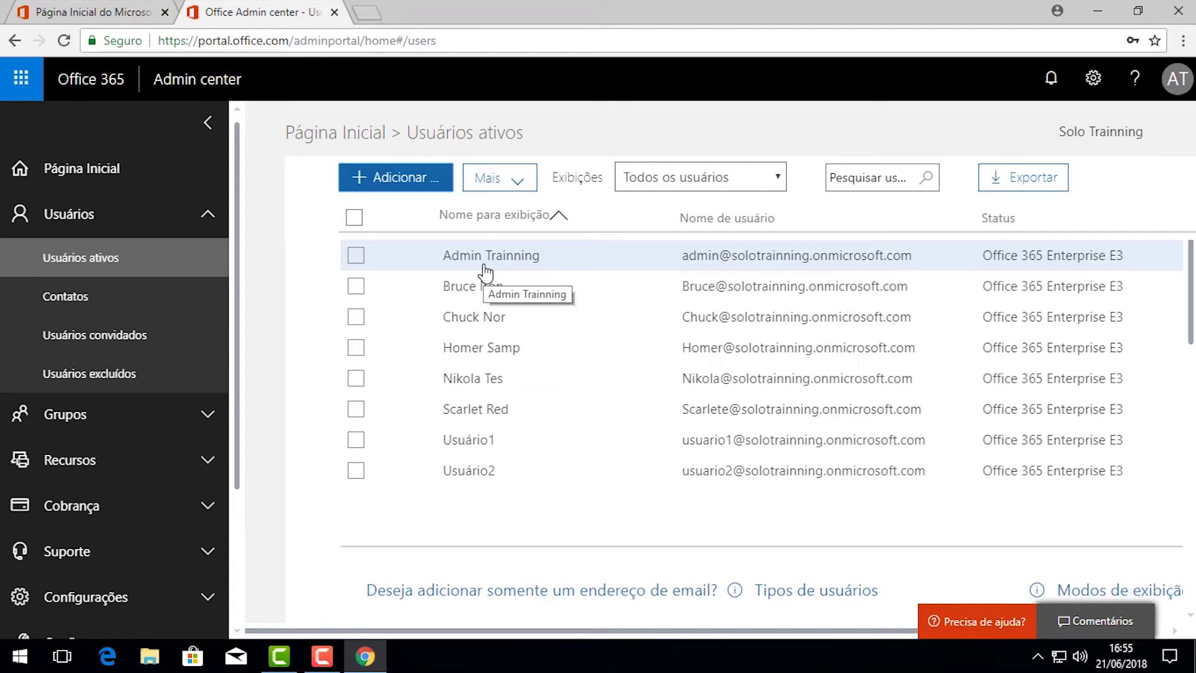
Open the global admin account's details and choose Alterar senha.
left_click(442, 263)
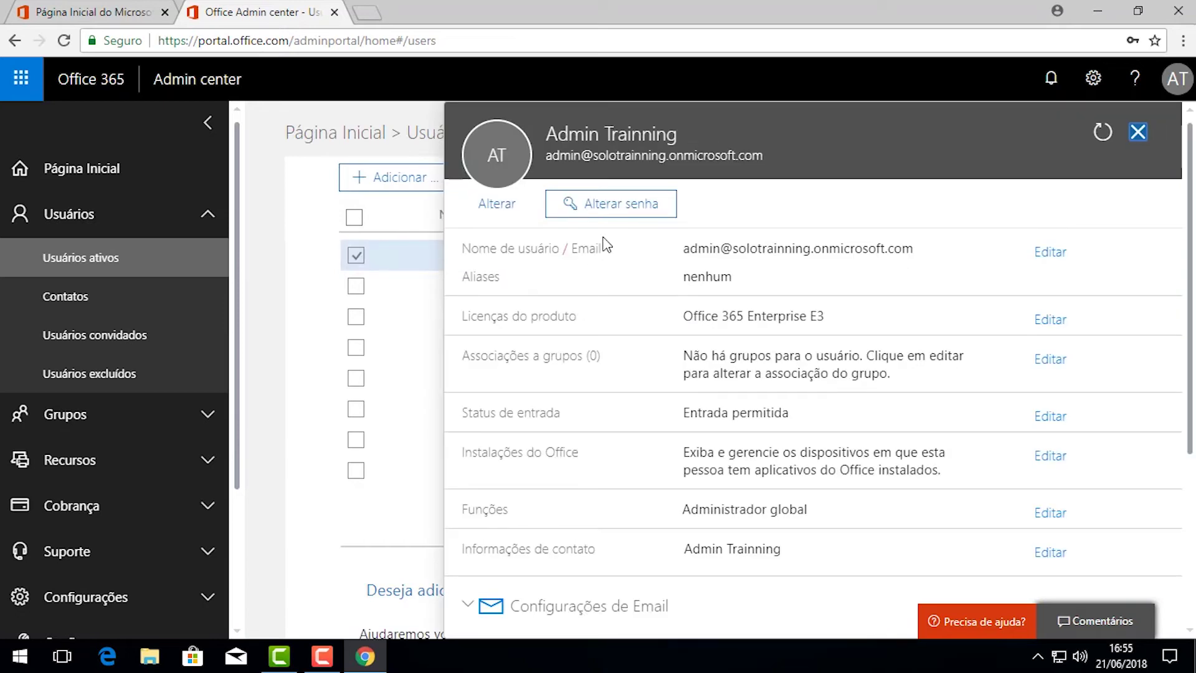
left_click(616, 210)
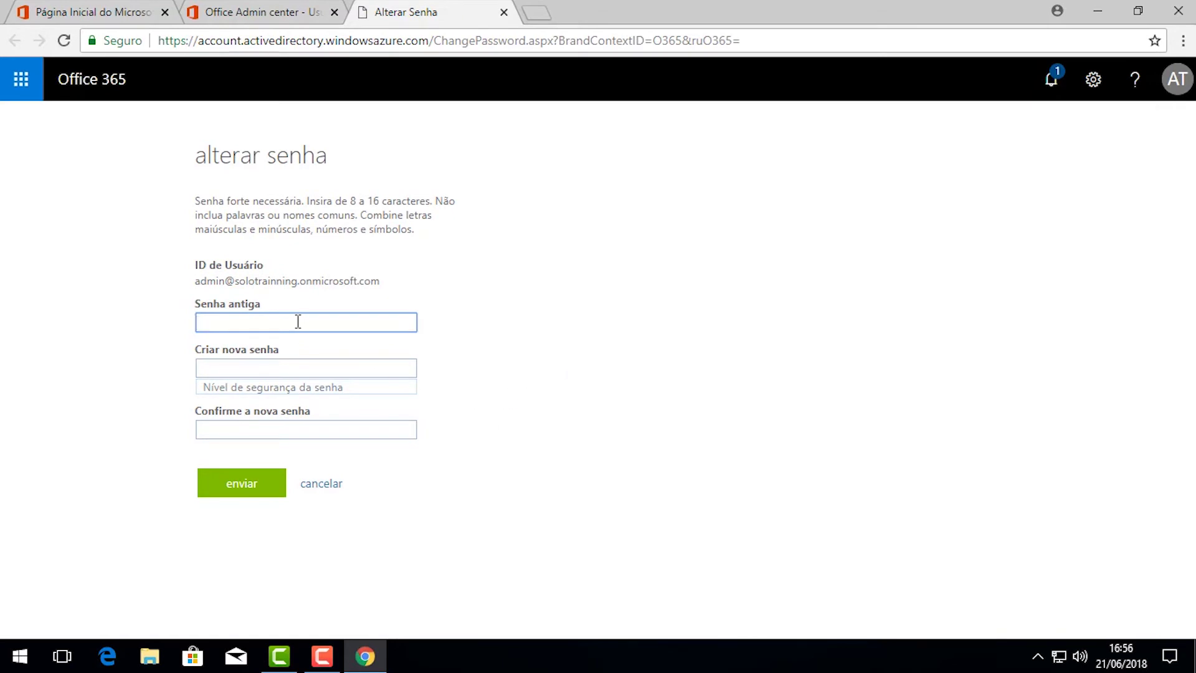
Enter the old admin password and the new strong password, then submit the change.
type("•••••••••")
key("Tab")
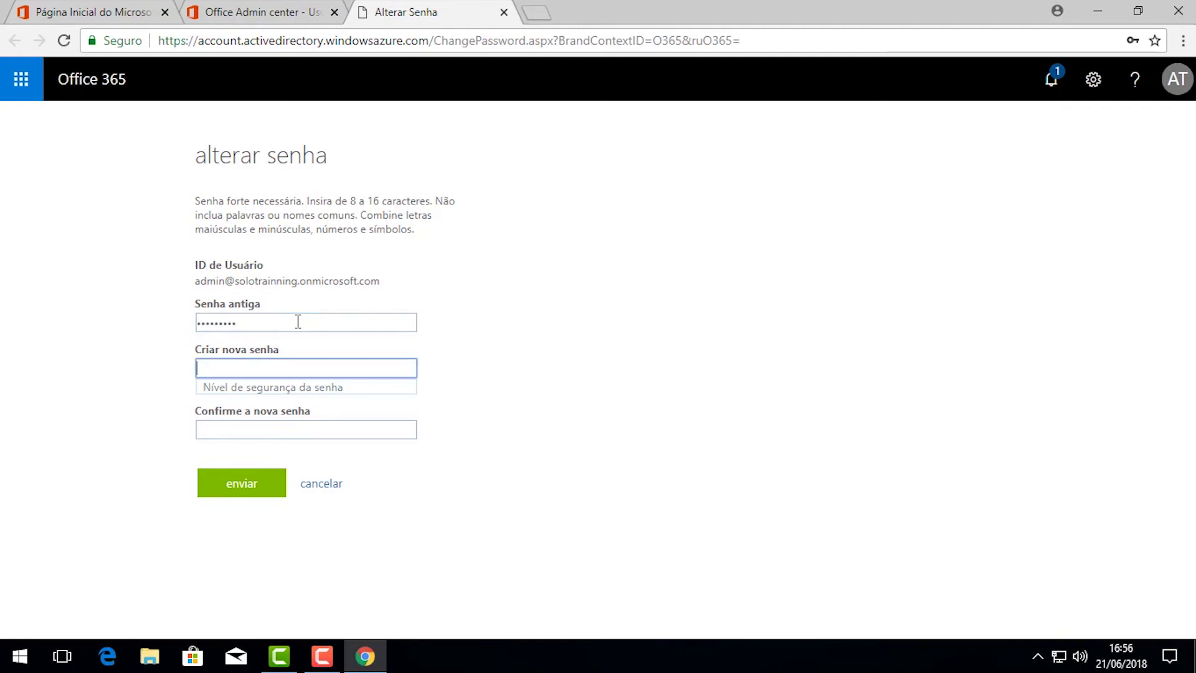
type("•••••••••")
key("Tab")
type("•••••••••")
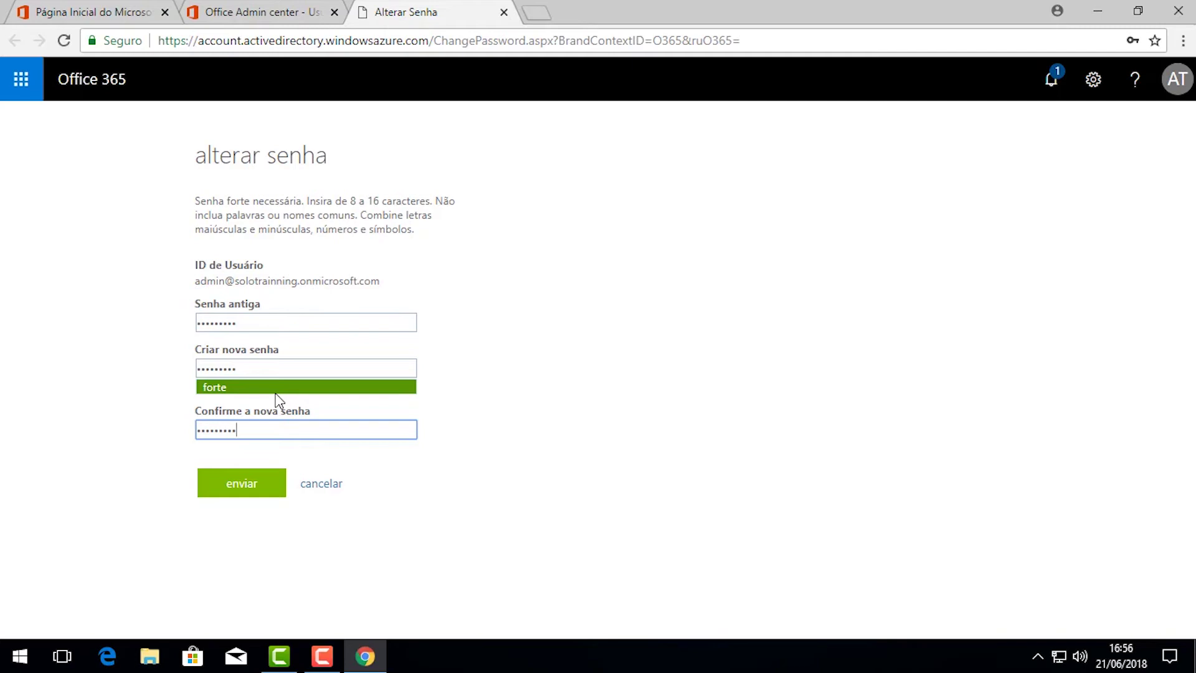
left_click(264, 489)
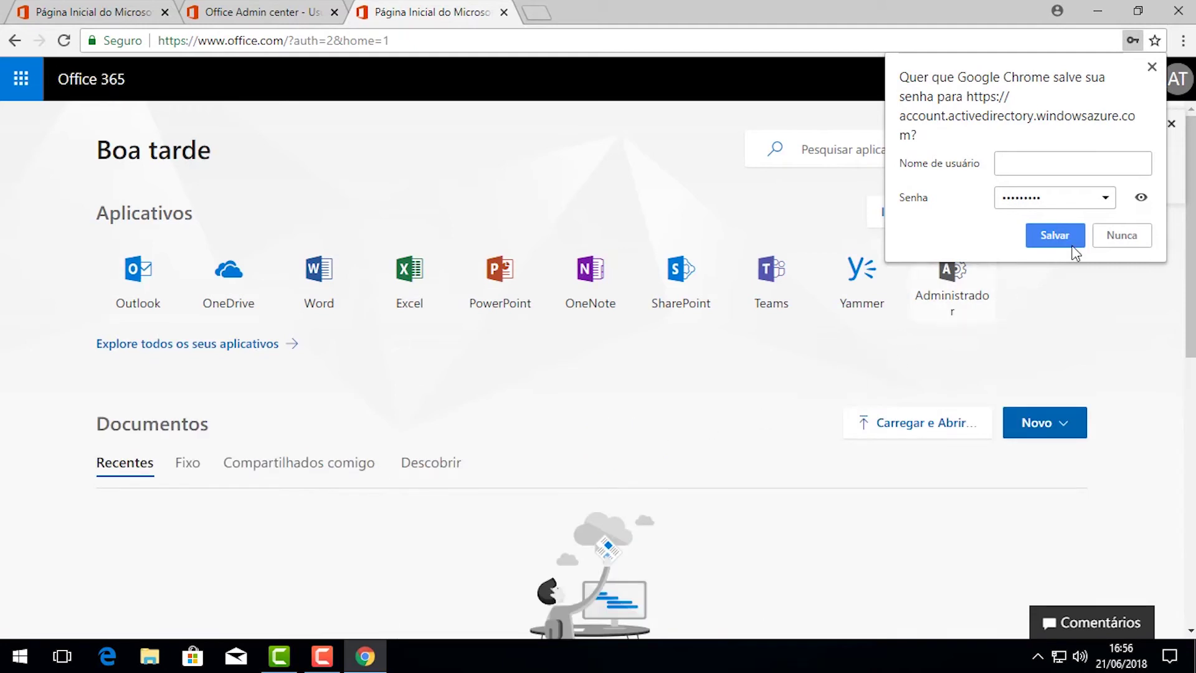
Decline saving the password, dismiss the time zone notice, and close the password, admin center and home tabs.
left_click(1109, 237)
left_click(1170, 126)
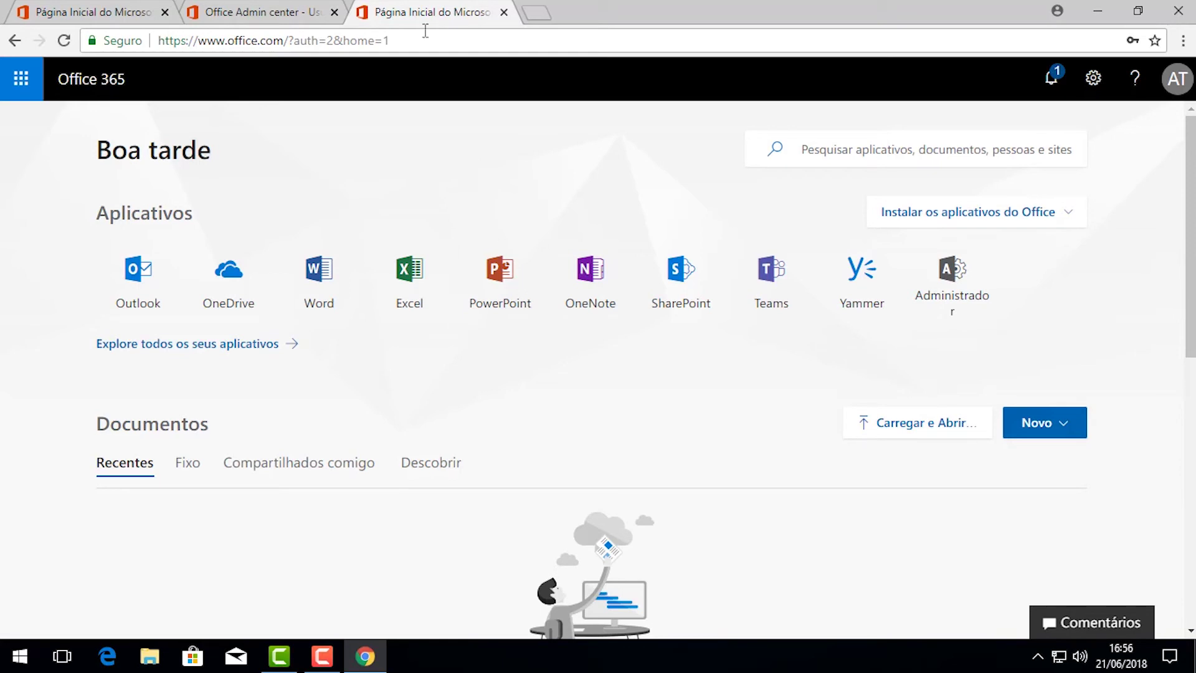
left_click(505, 12)
left_click(335, 12)
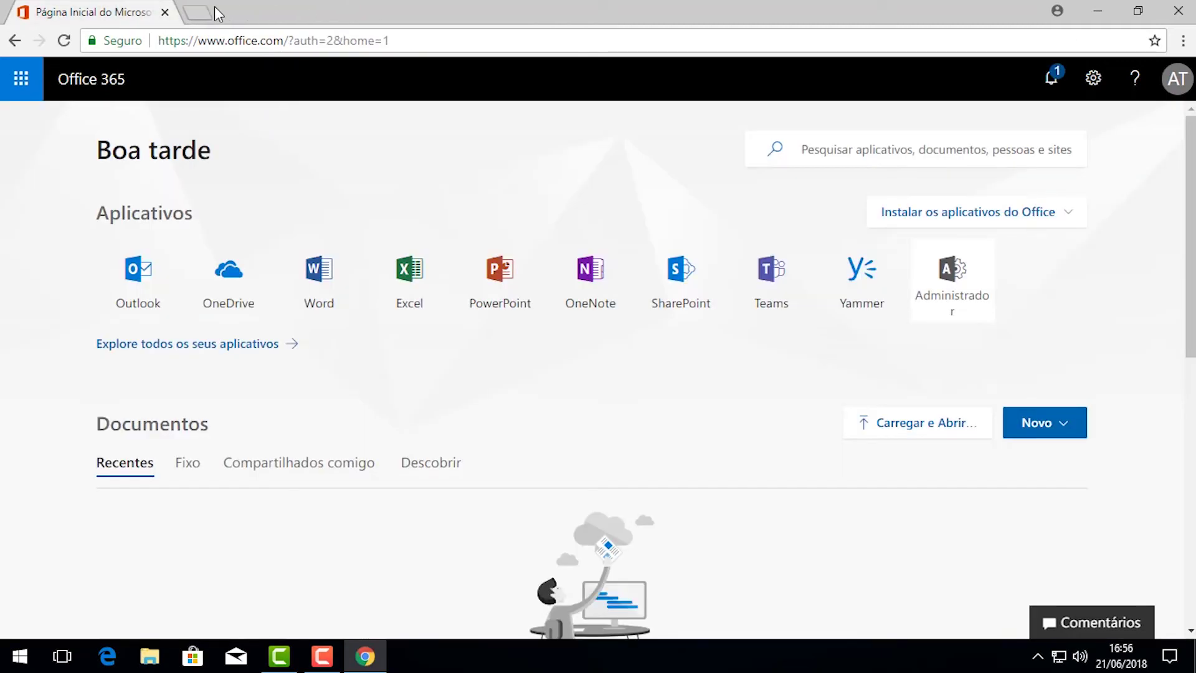
left_click(165, 13)
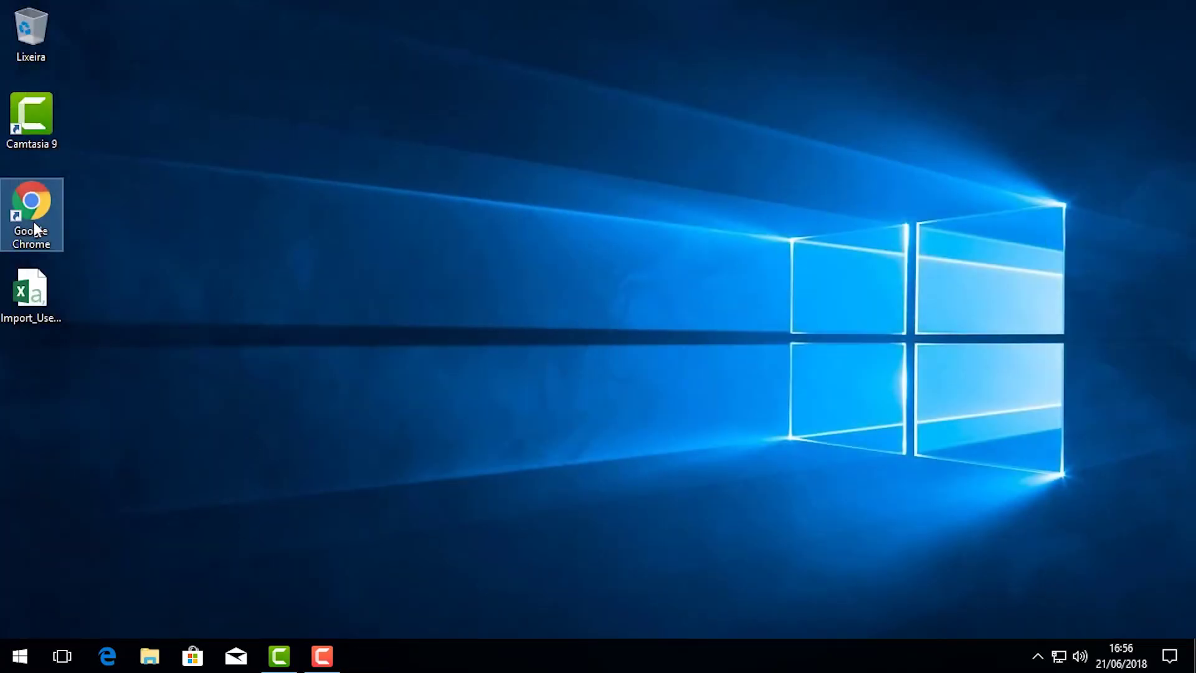
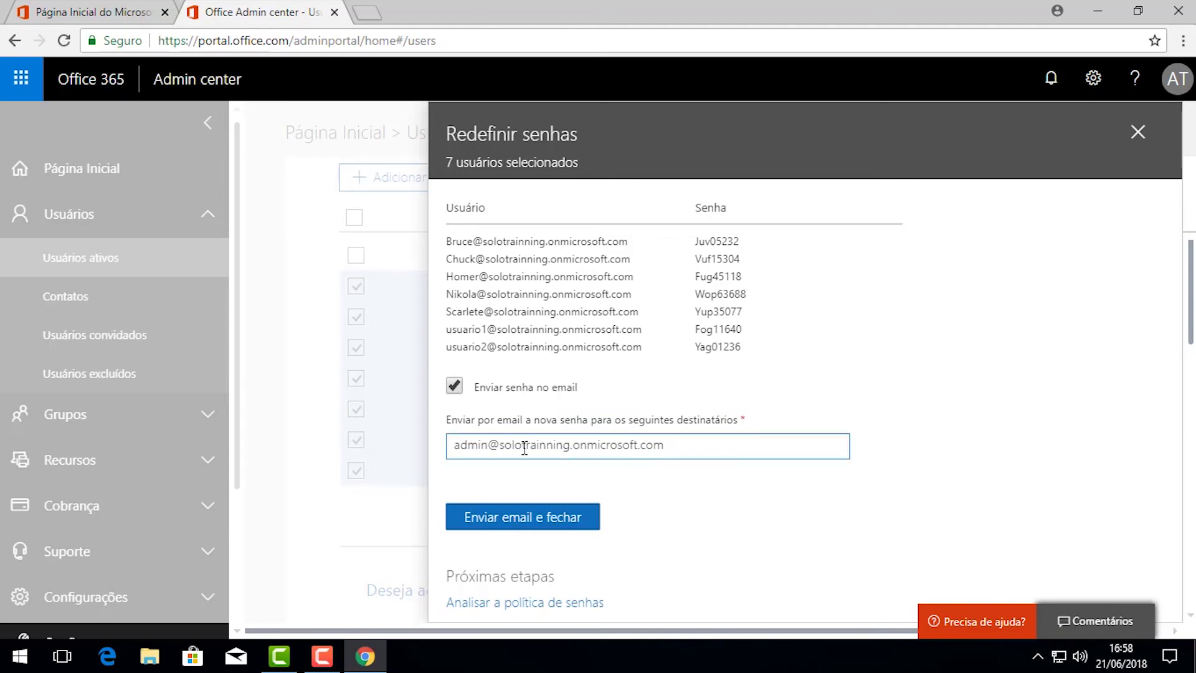
Close the password reset results for the seven users.
left_click(582, 527)
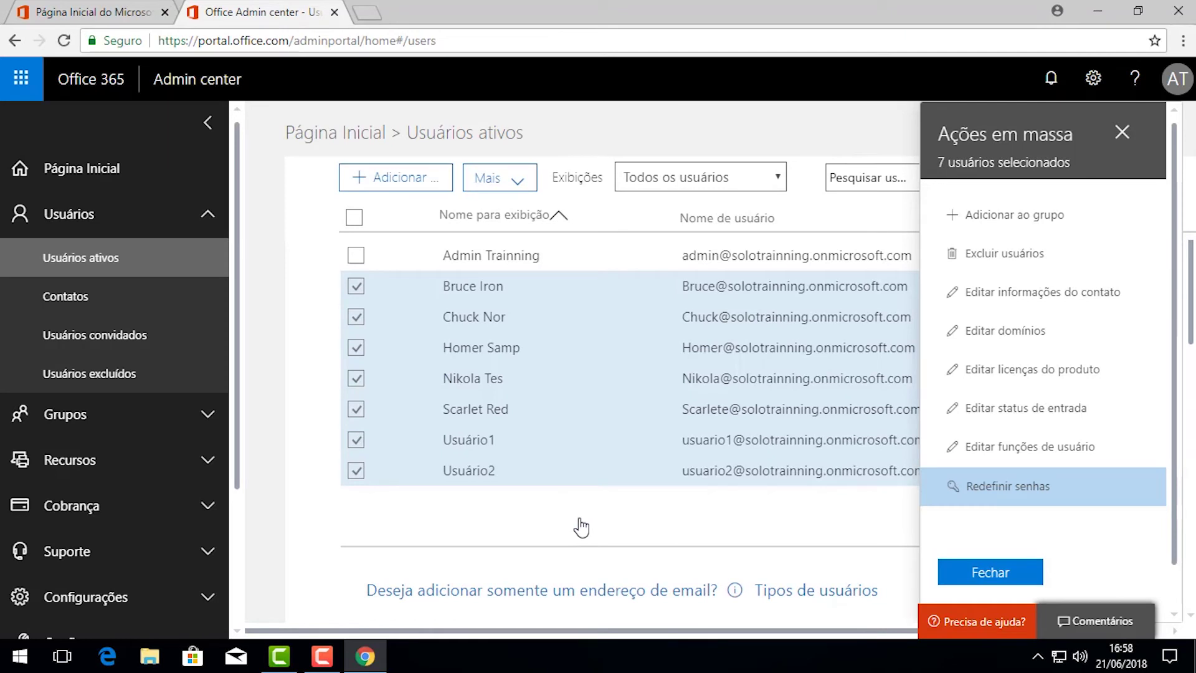
Close Ações em massa, go to Usuários ativos, and show the Exibições view list.
left_click(990, 572)
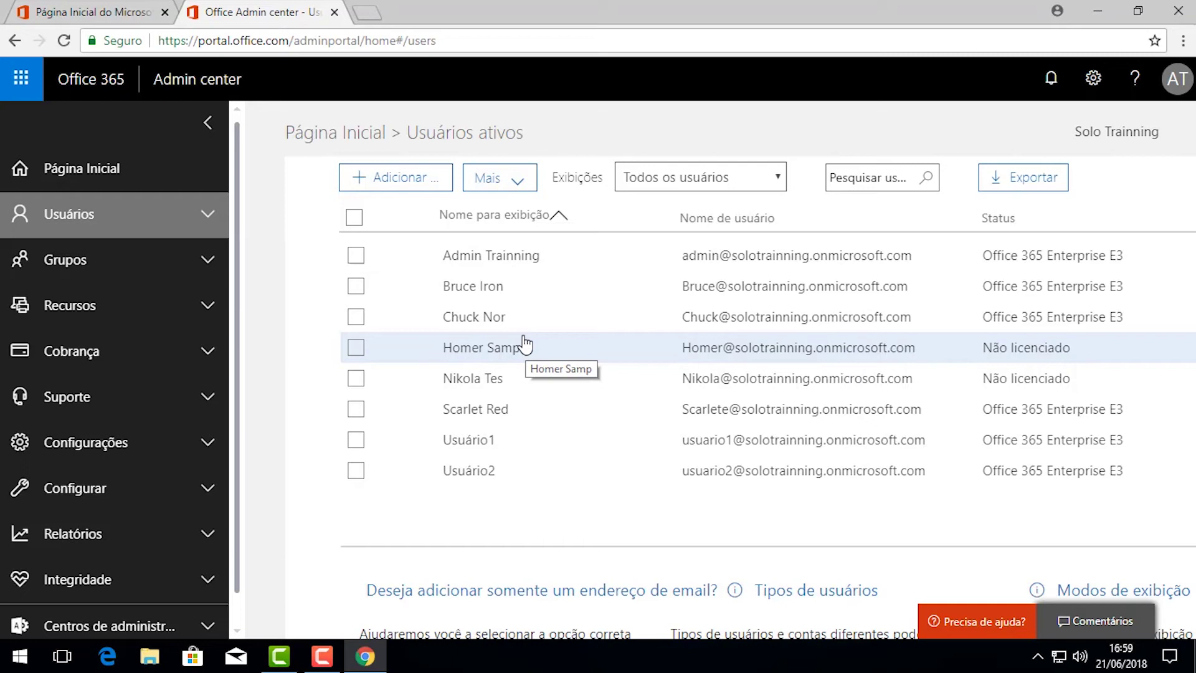
left_click(206, 219)
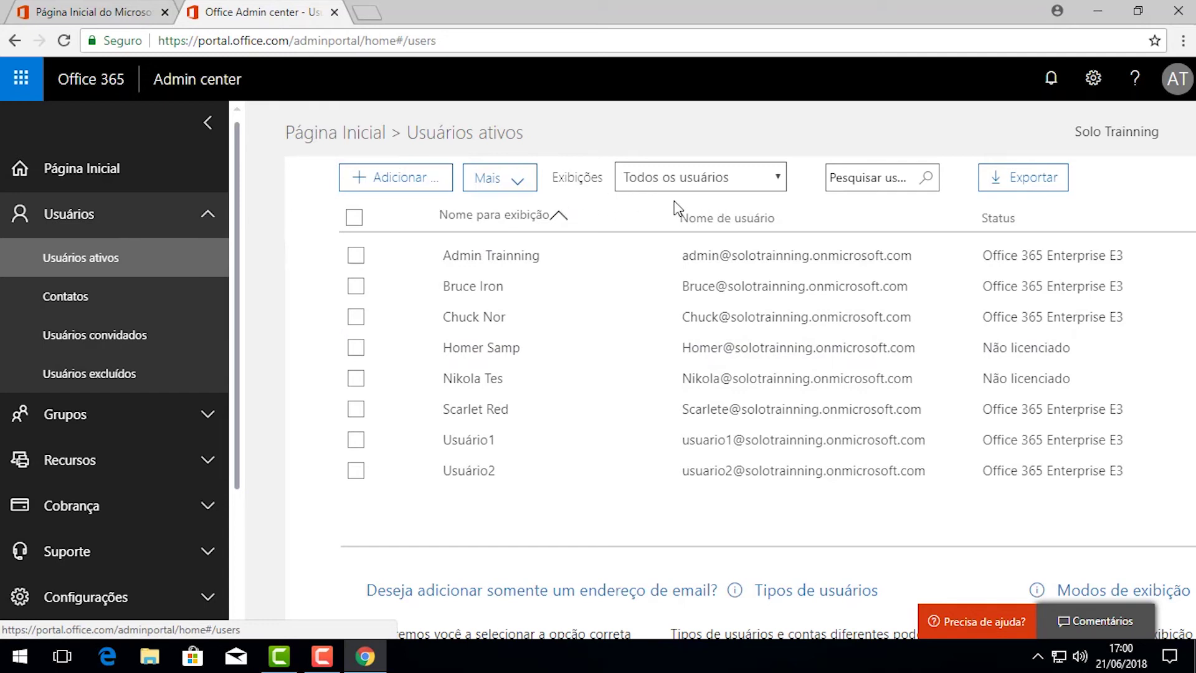
left_click(784, 175)
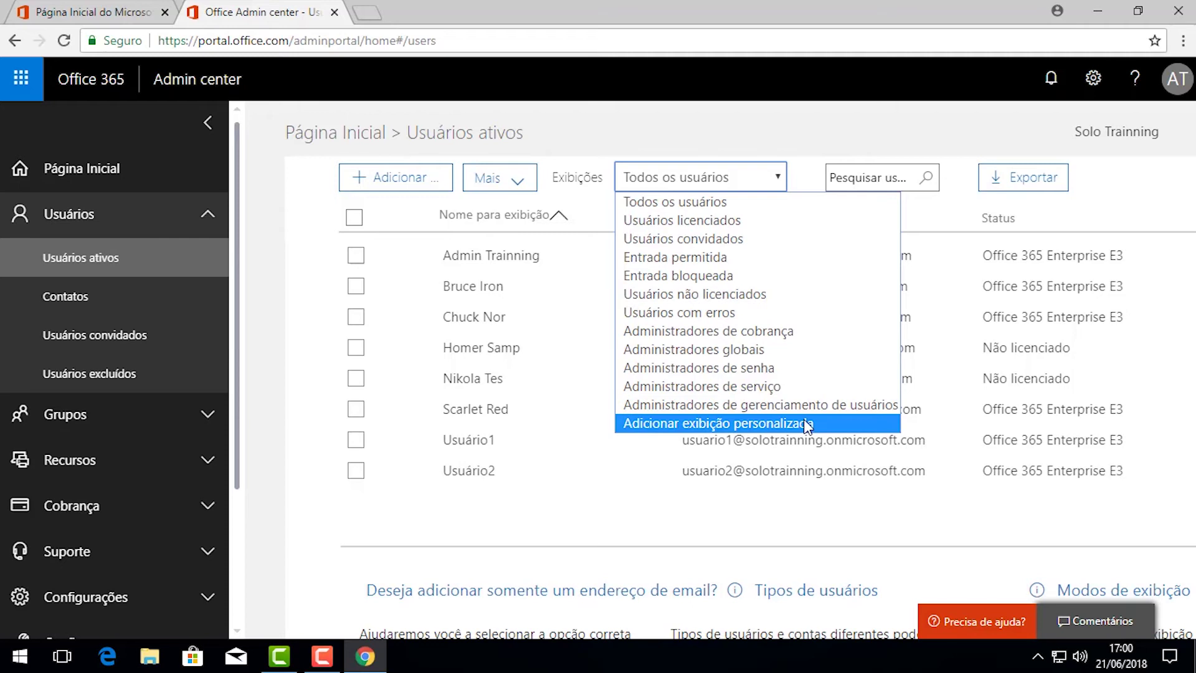
Start a custom view named 'Licenças E3' limited to the solotrainning.onmicrosoft.com domain.
left_click(686, 425)
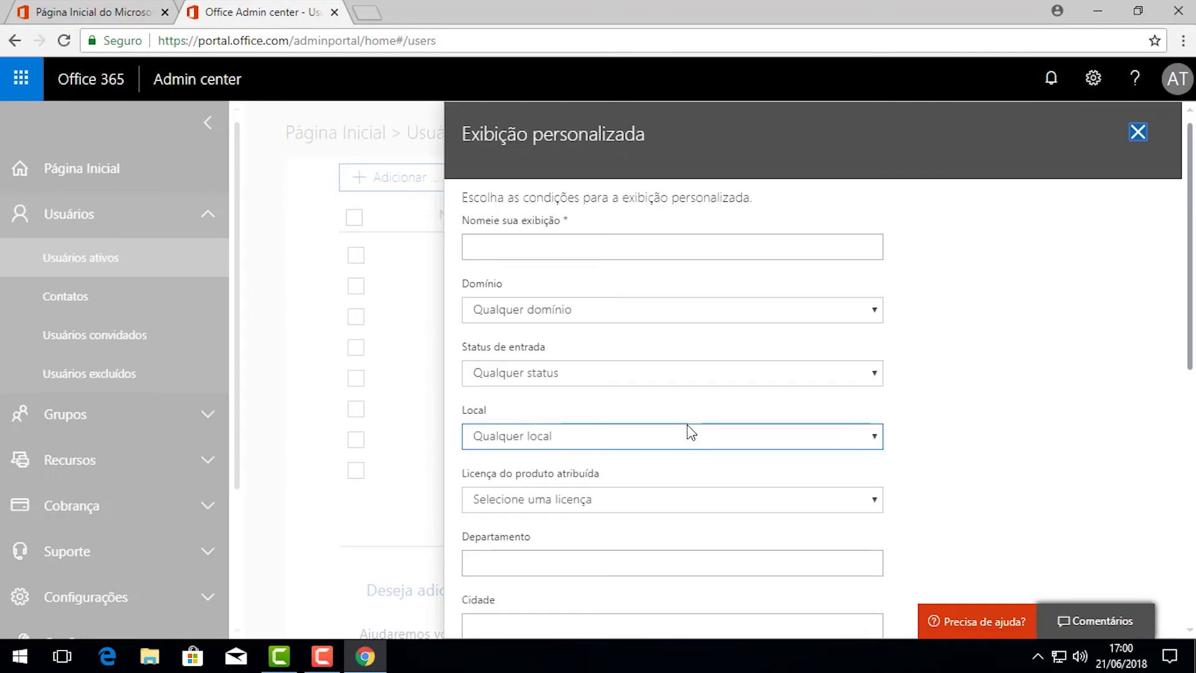
left_click(624, 248)
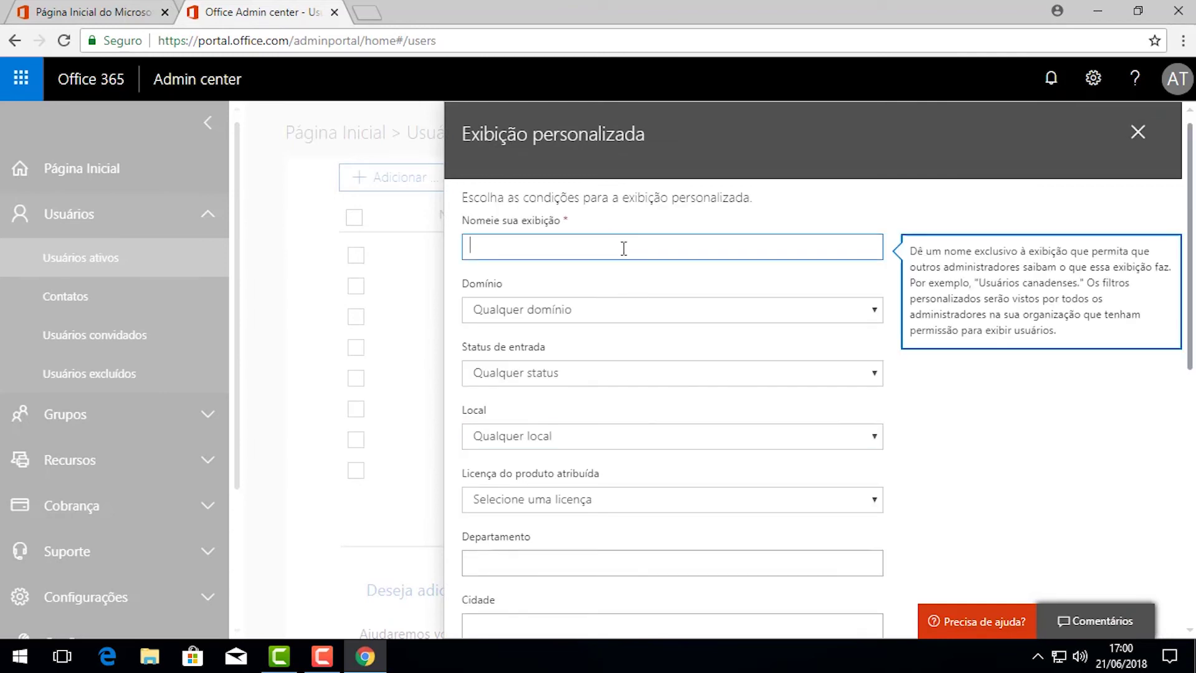
type("Licenças E3")
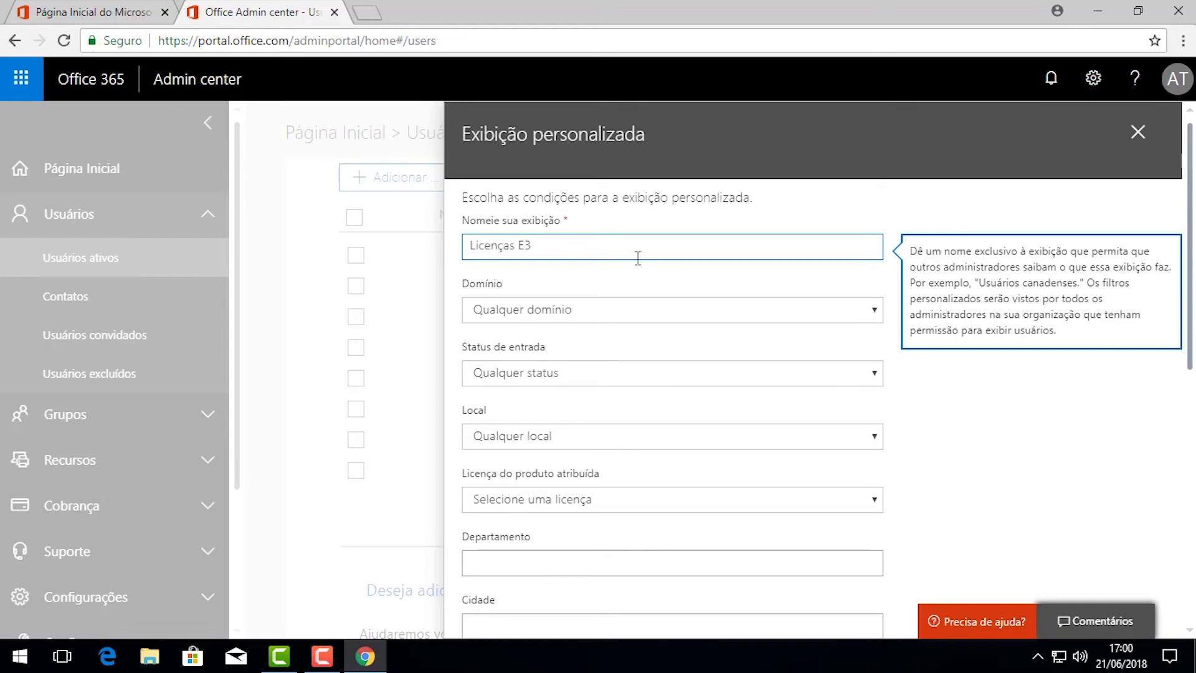
key("Tab")
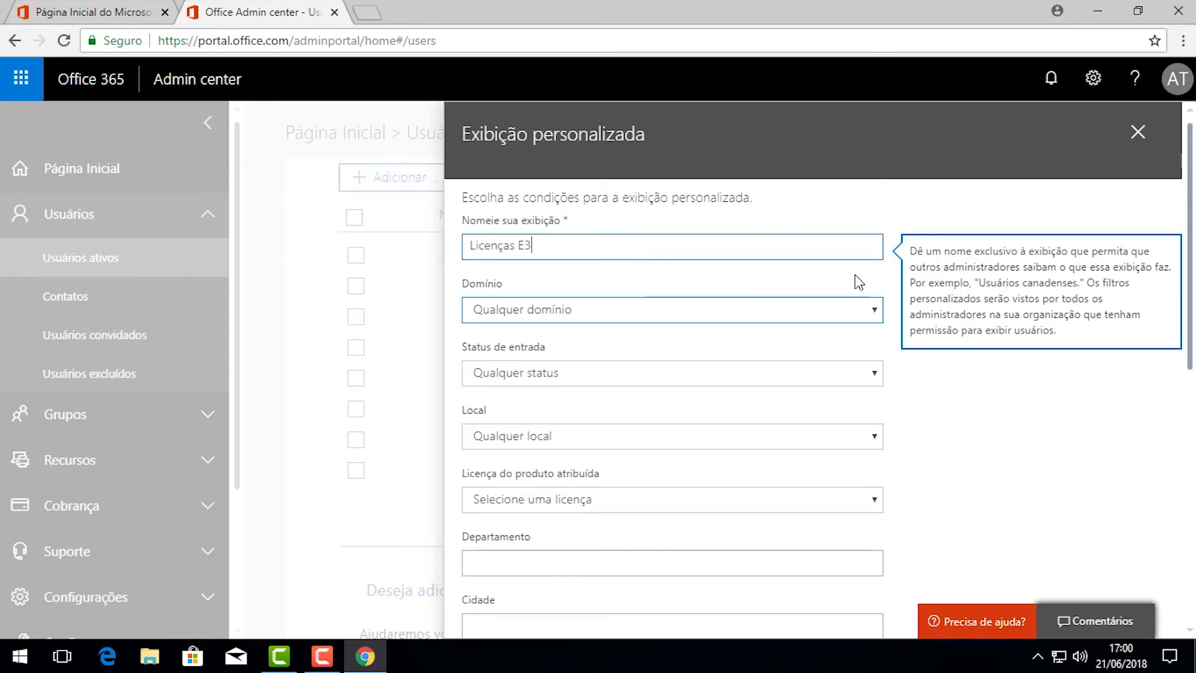
left_click(868, 313)
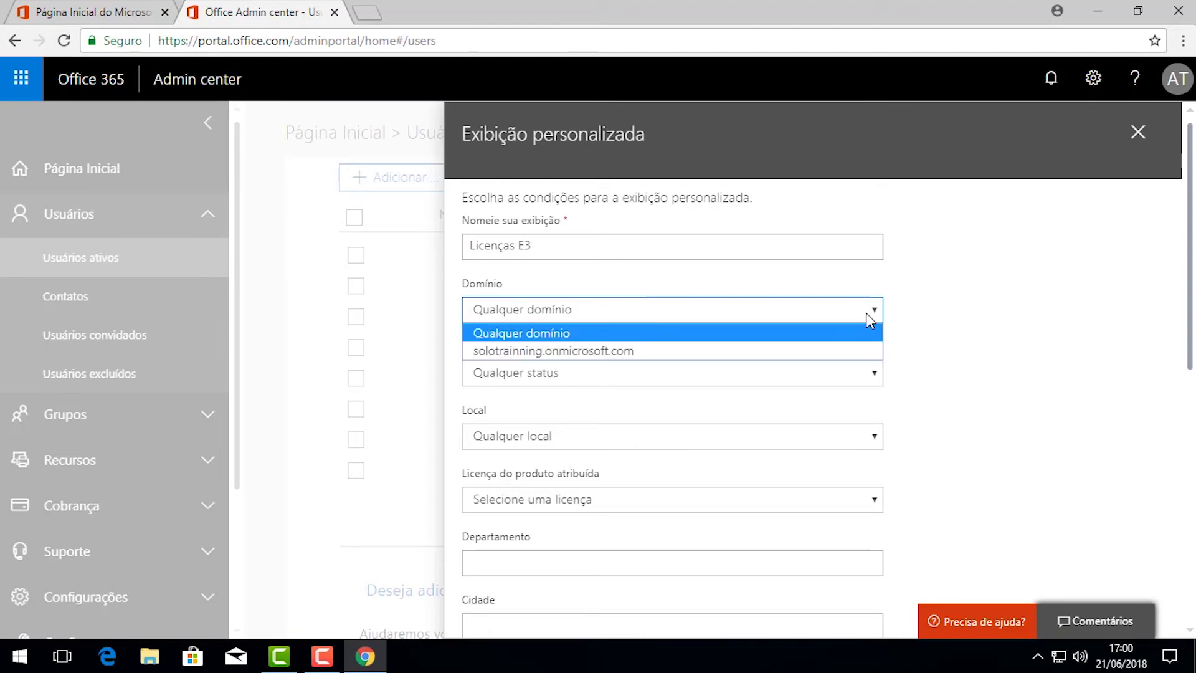
left_click(740, 349)
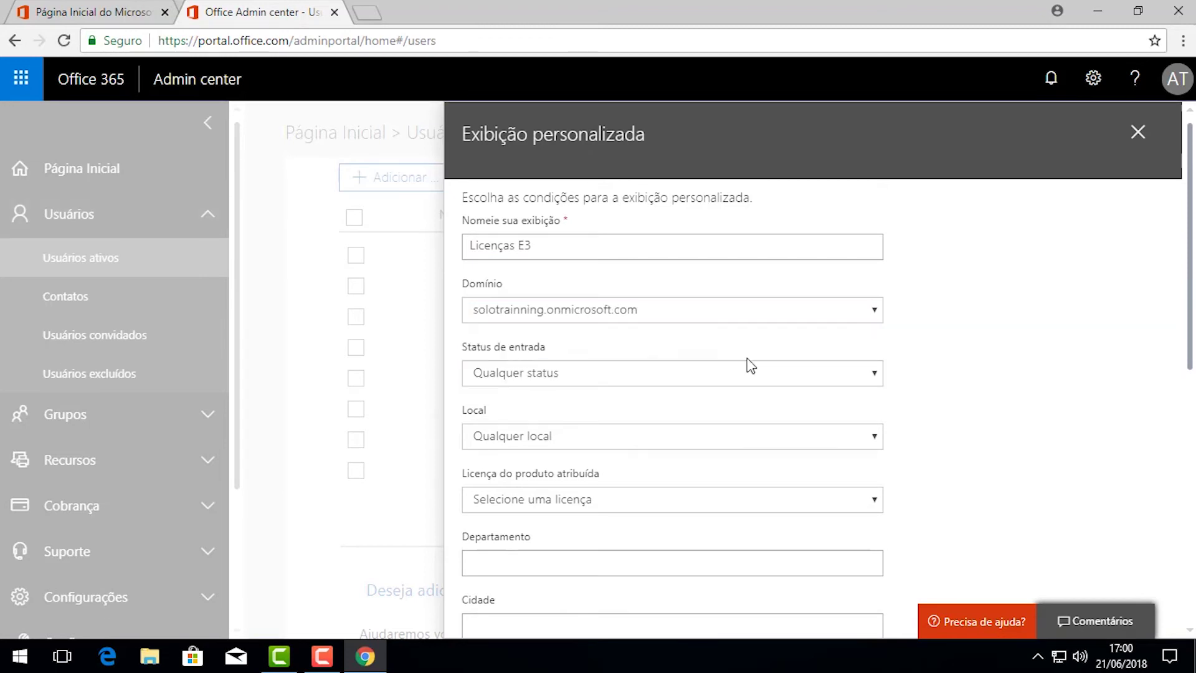
Leave the view's sign-in status filter at any status.
scroll(841, 360, "down", 2)
left_click(707, 288)
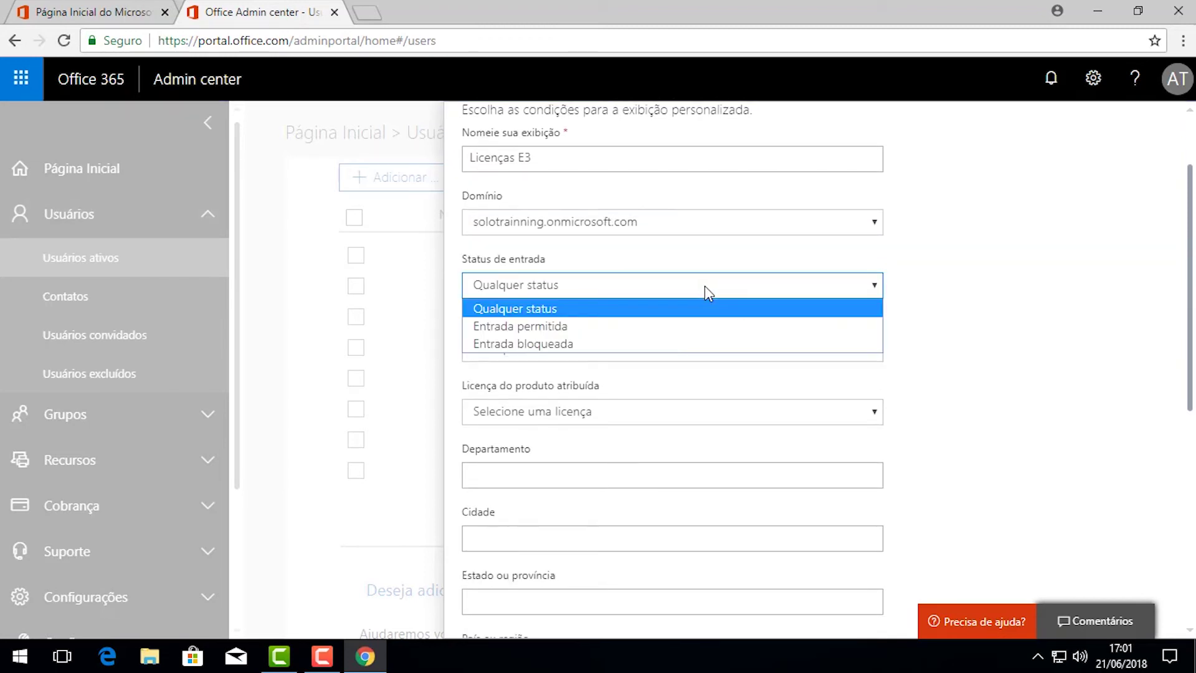
left_click(675, 308)
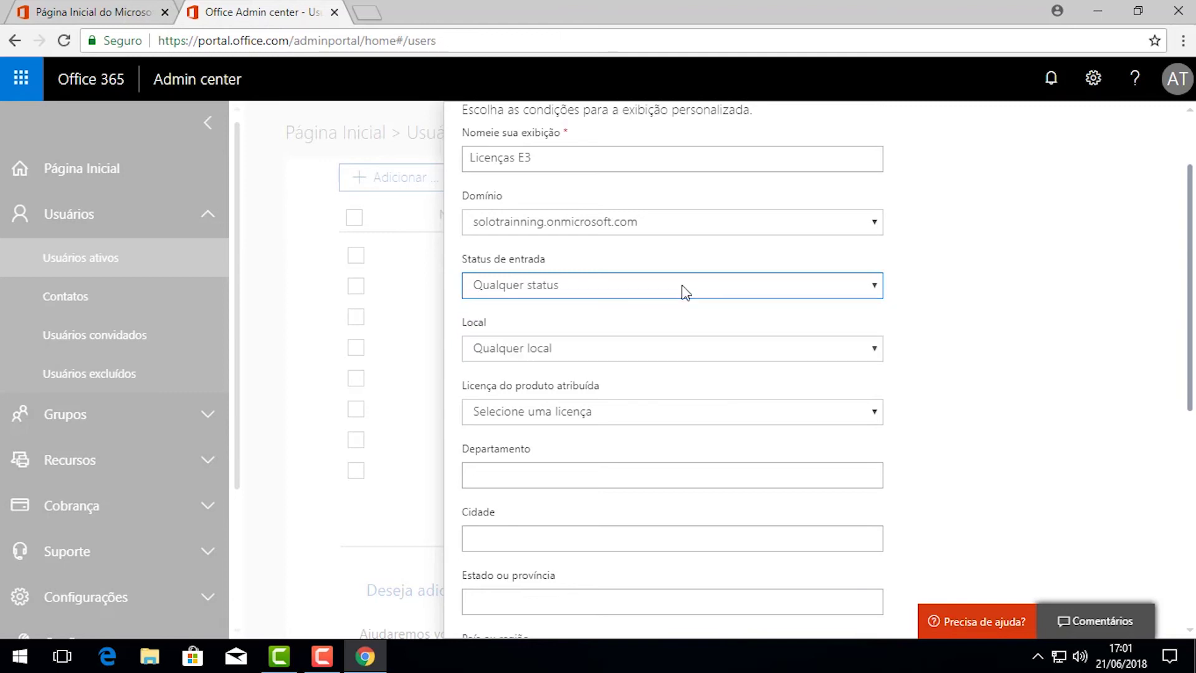
left_click(1005, 291)
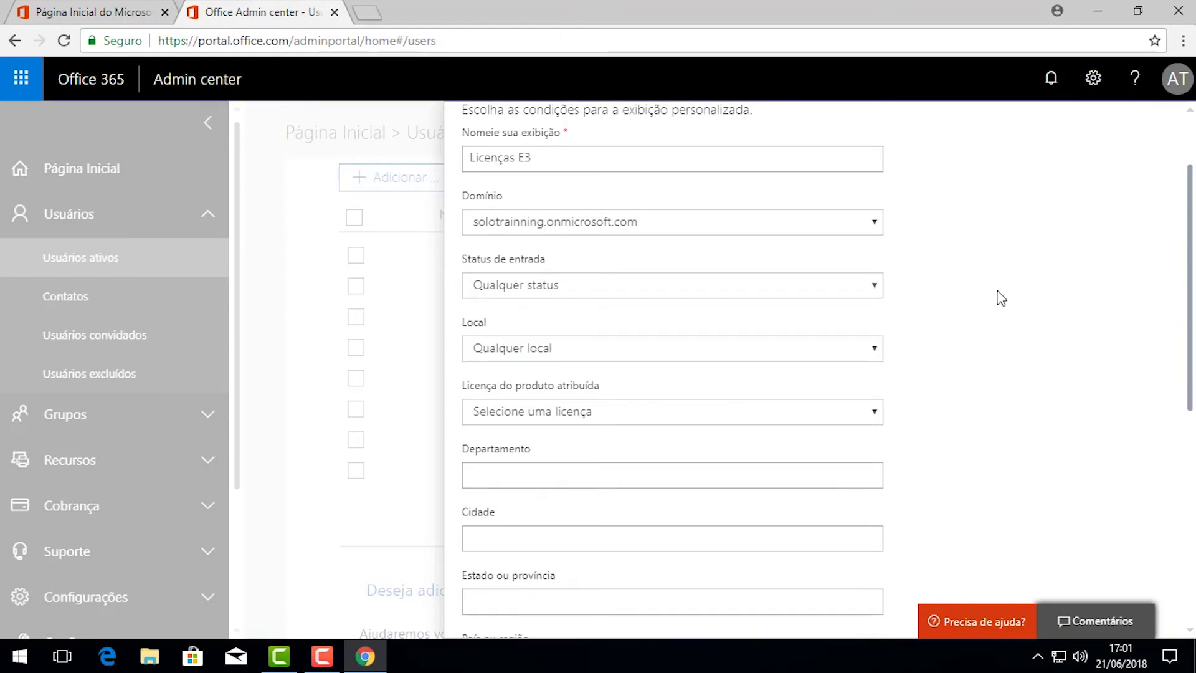
scroll(1001, 298, "down", 2)
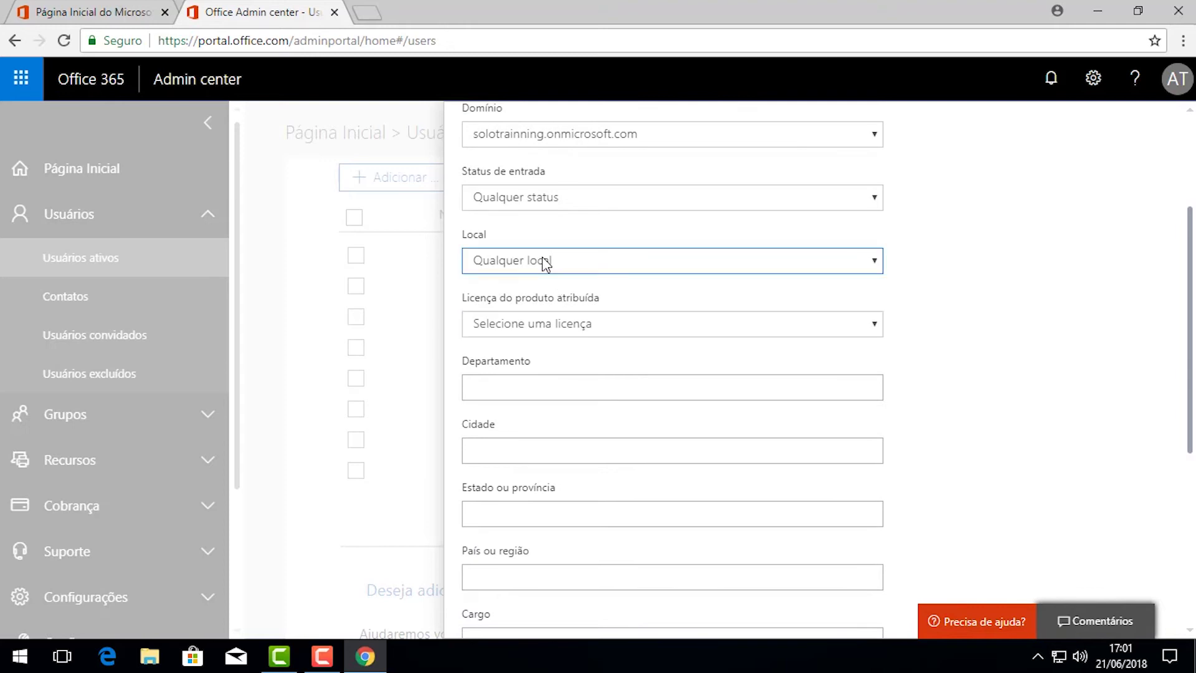
scroll(959, 287, "down", 2)
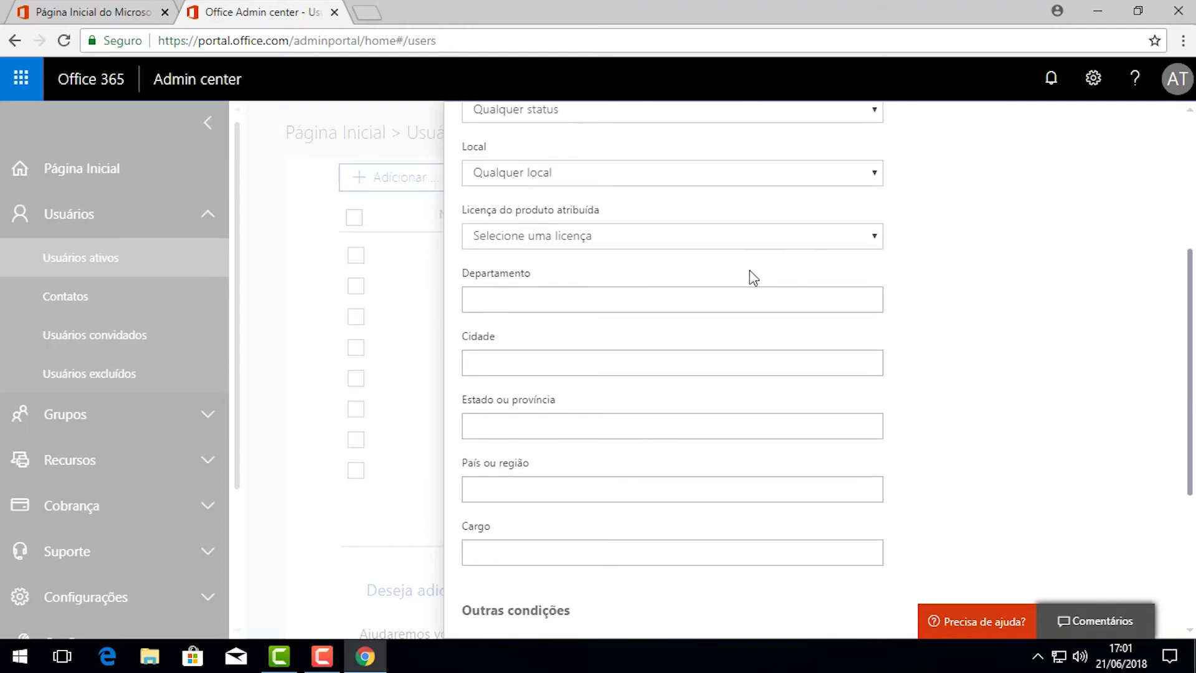
Filter the view by the Office 365 Enterprise E3 licence and save it.
left_click(567, 243)
left_click(958, 257)
scroll(946, 272, "up", 6)
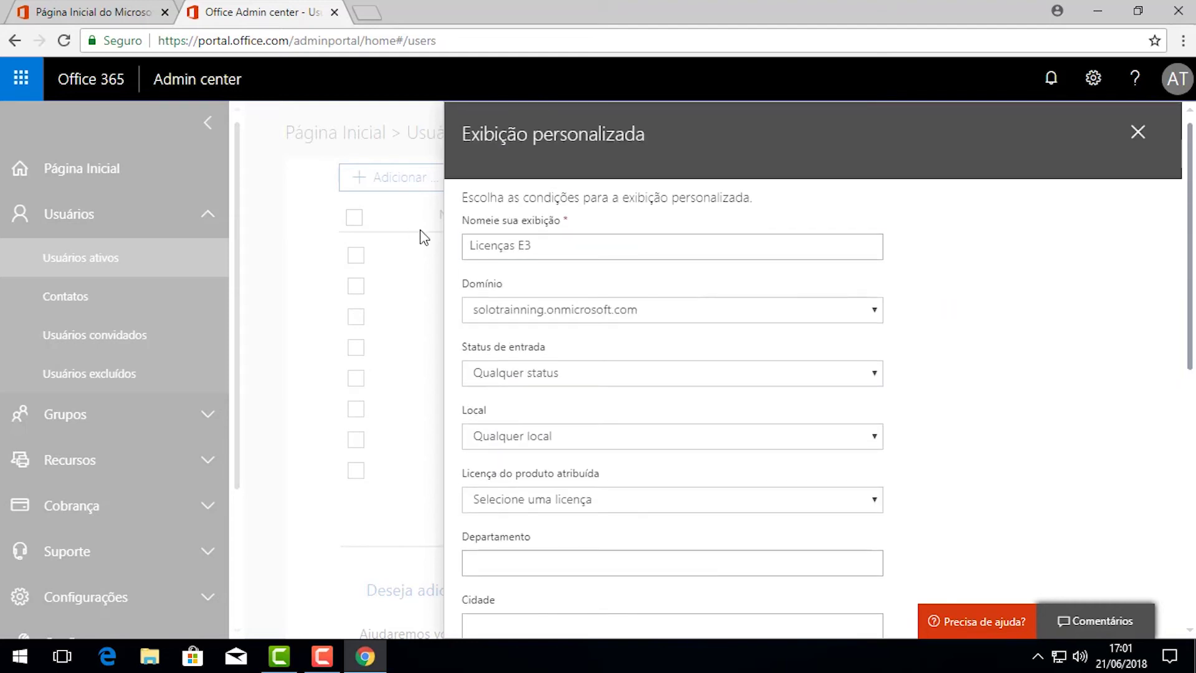
scroll(748, 253, "down", 6)
left_click(813, 290)
left_click(831, 235)
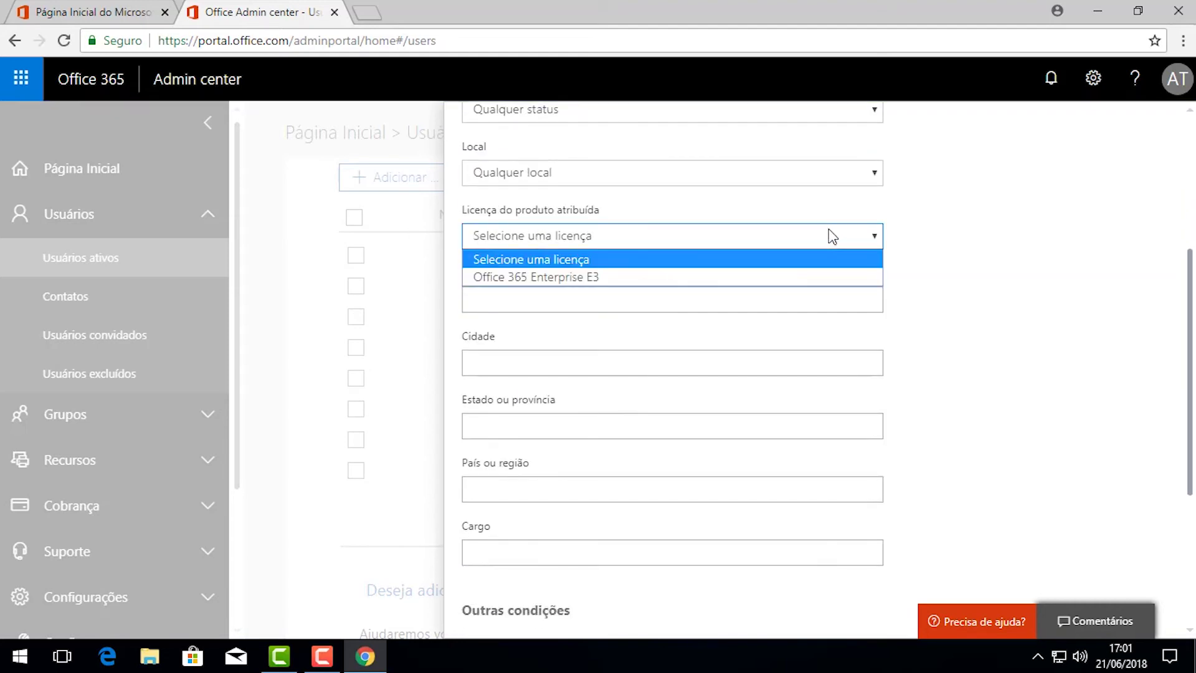
left_click(628, 284)
scroll(952, 315, "down", 4)
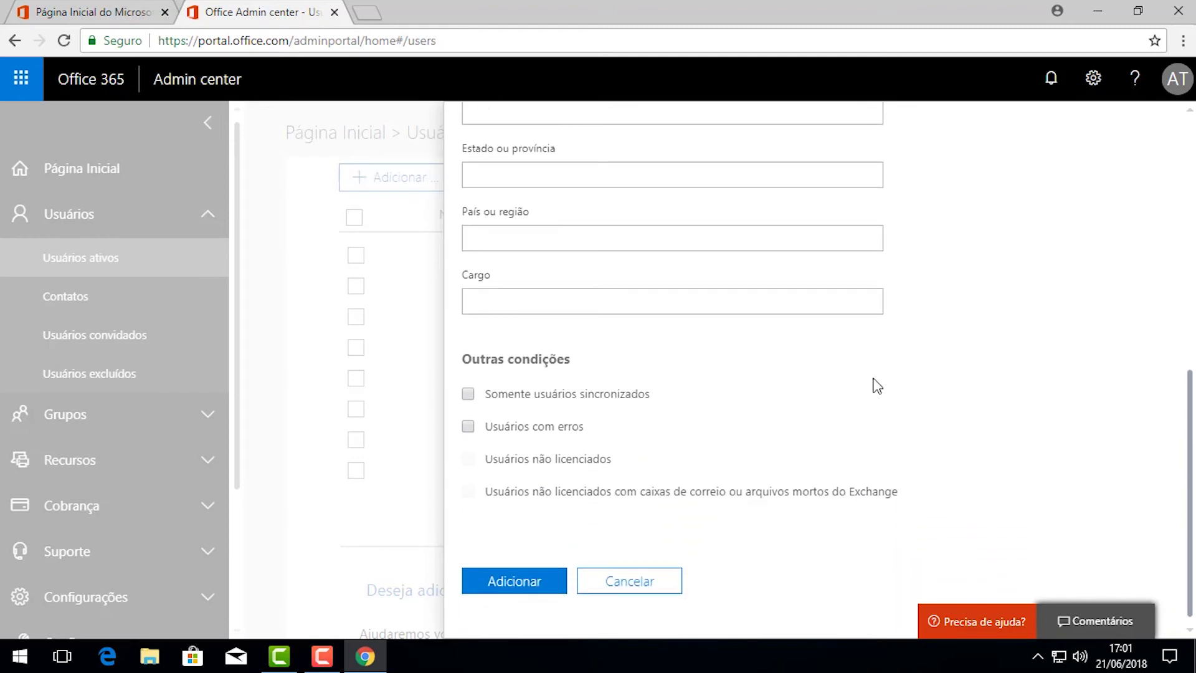
left_click(517, 582)
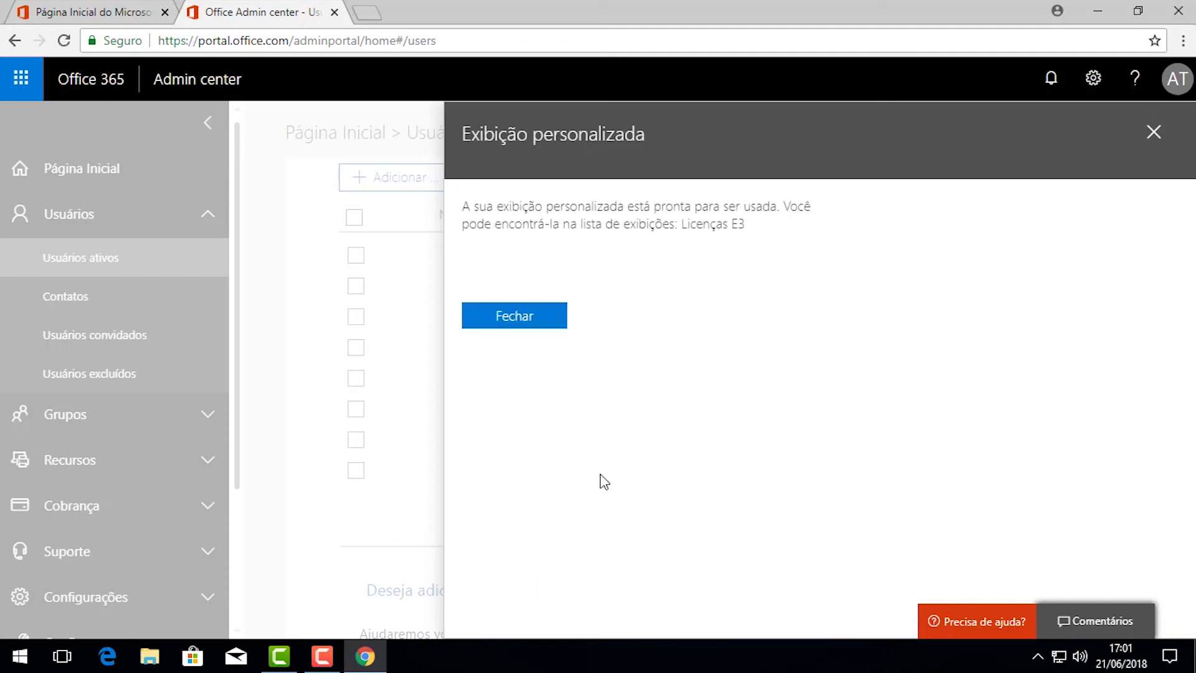
left_click(540, 321)
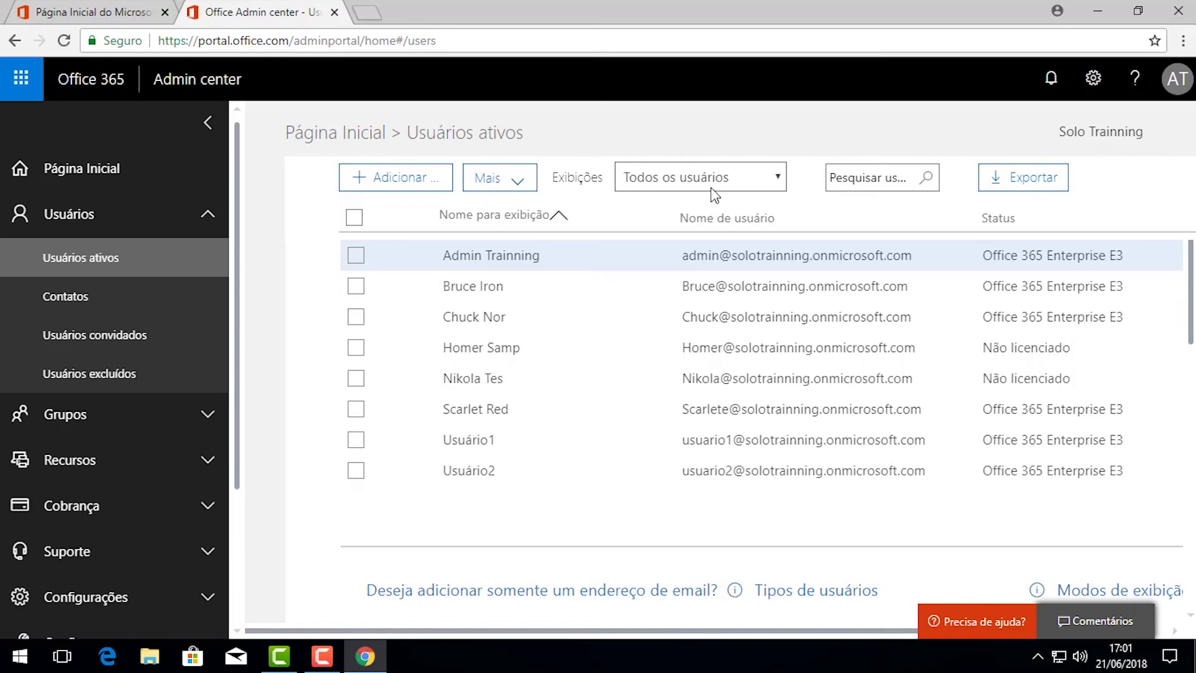
left_click(780, 179)
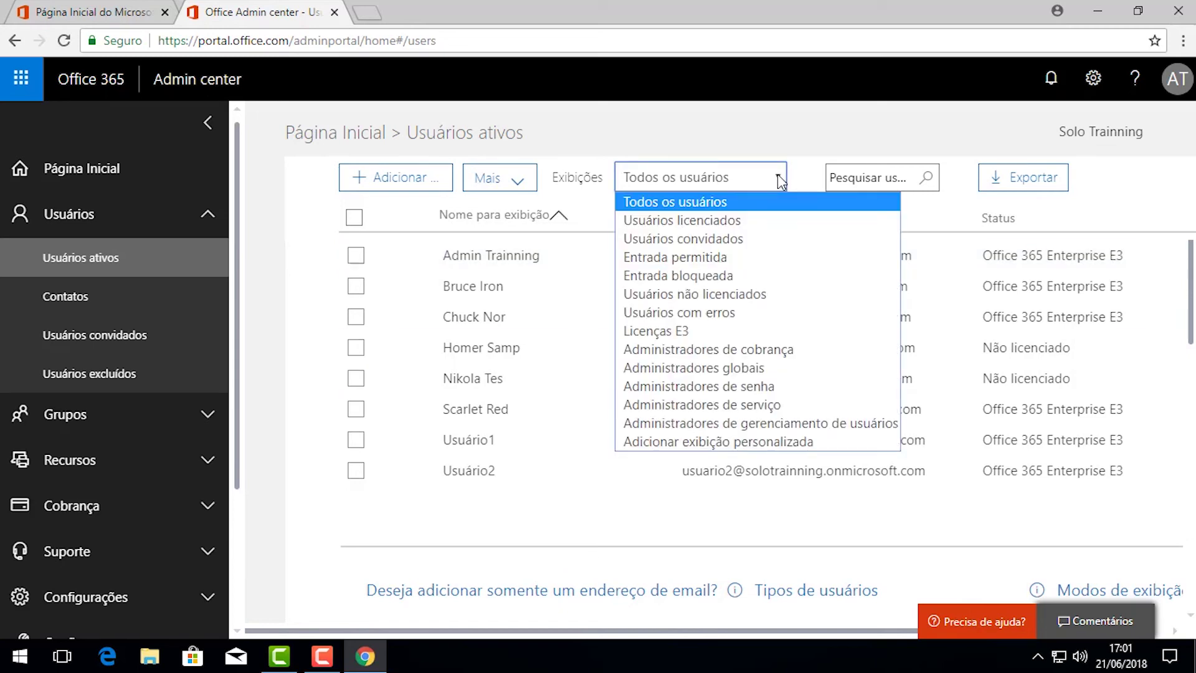
left_click(735, 336)
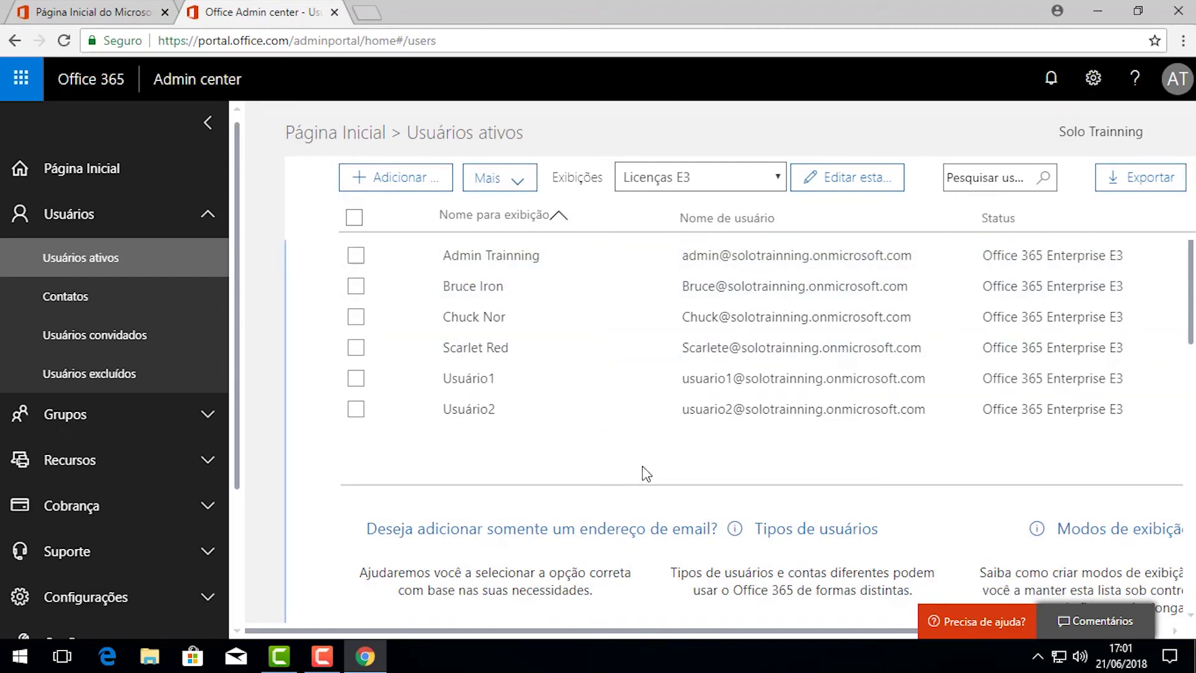
left_click(770, 181)
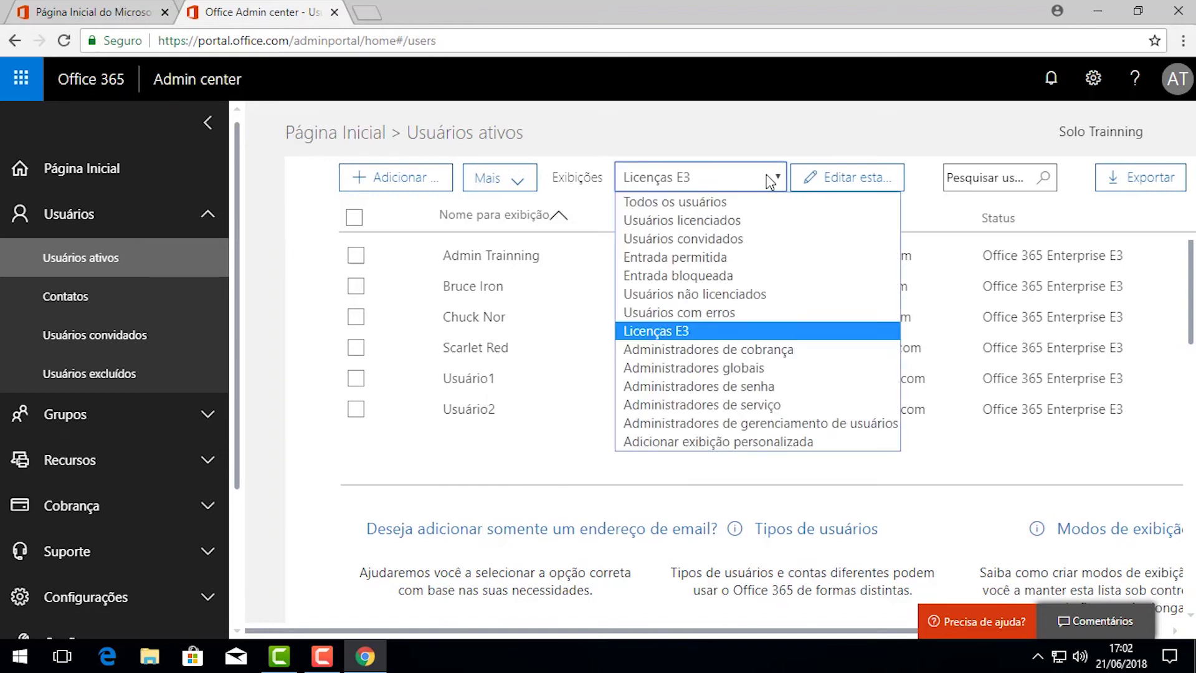
left_click(748, 293)
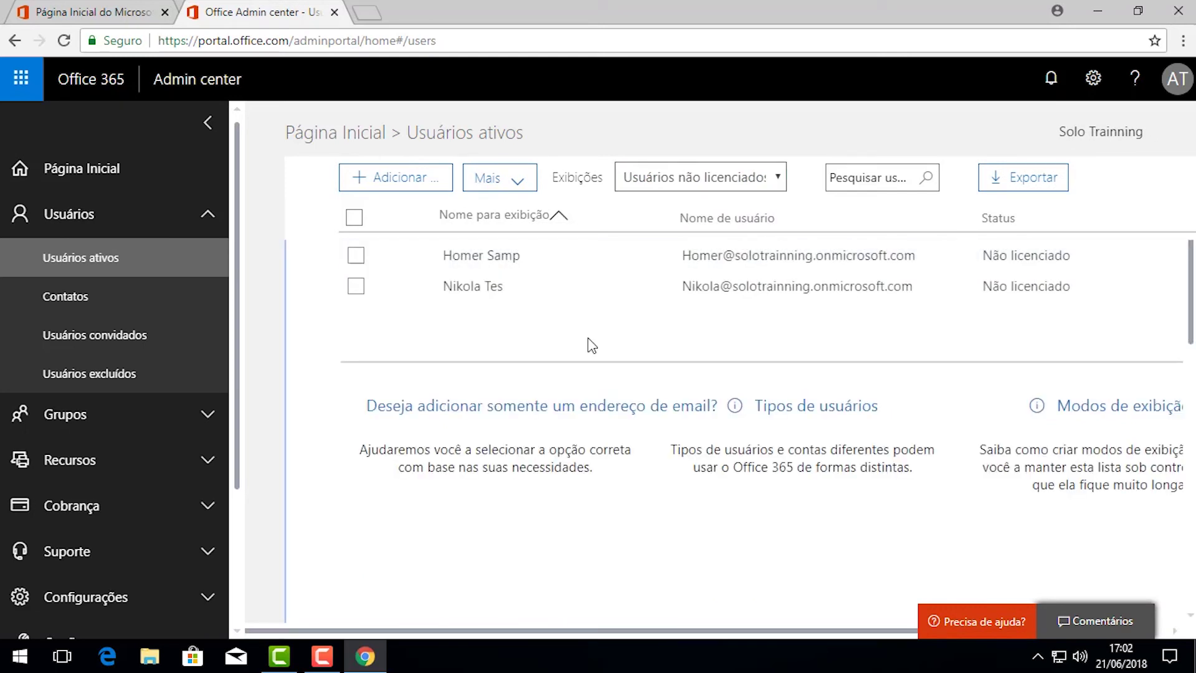
left_click(668, 187)
left_click(716, 199)
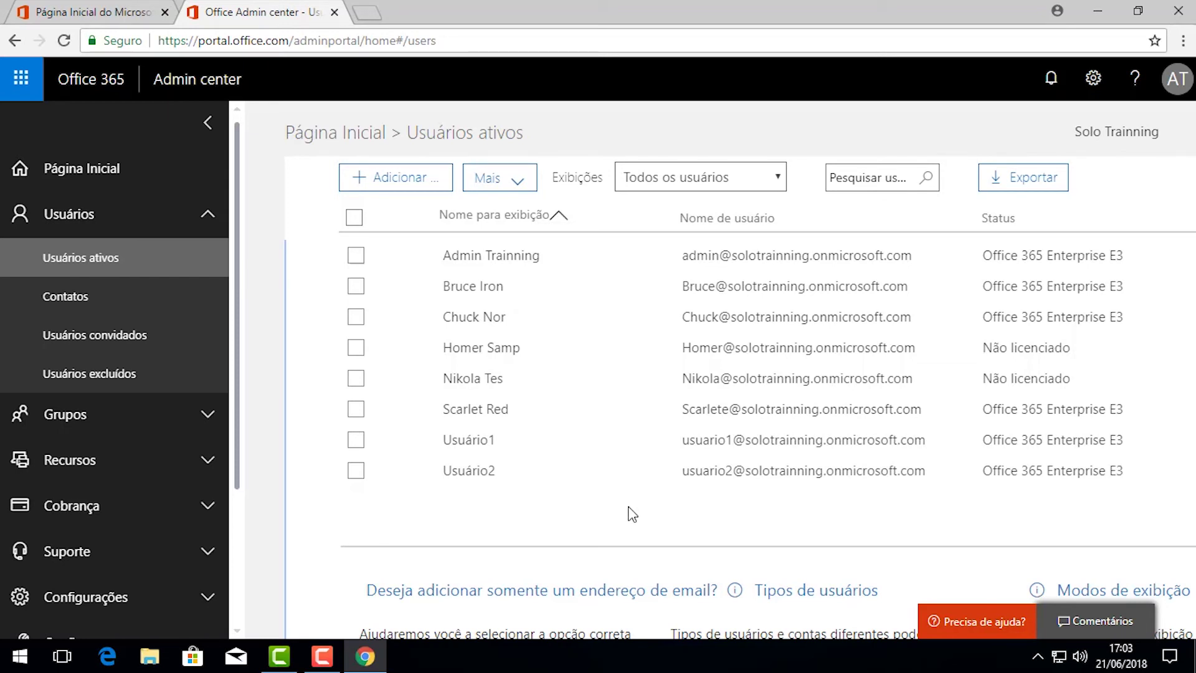
Add the alias 'bruce.iron' to the second user and set it as primary.
left_click(488, 297)
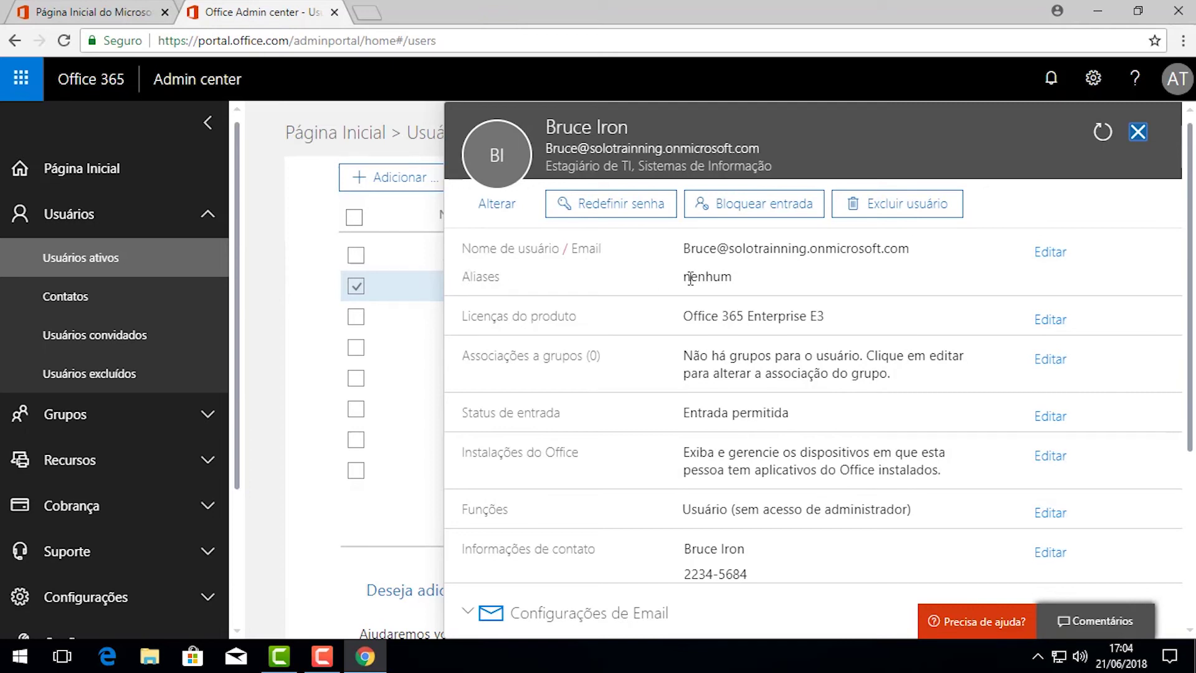
left_click(1061, 256)
left_click(598, 444)
left_click(598, 445)
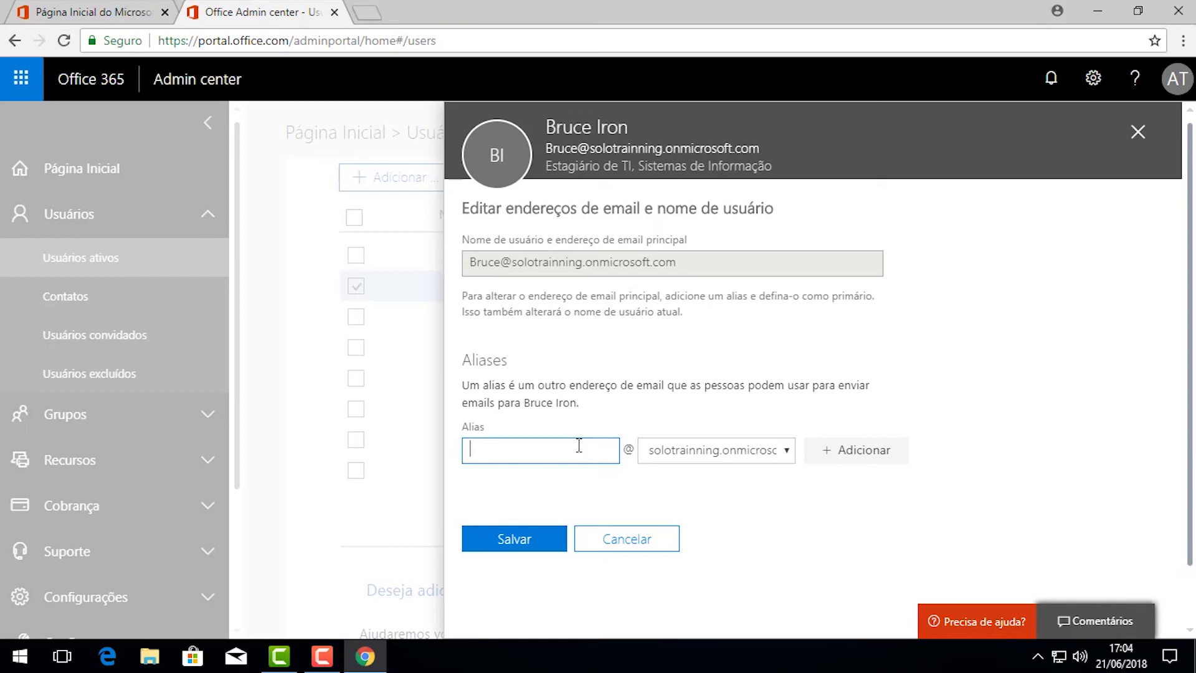
type("bruce.iron")
left_click(850, 450)
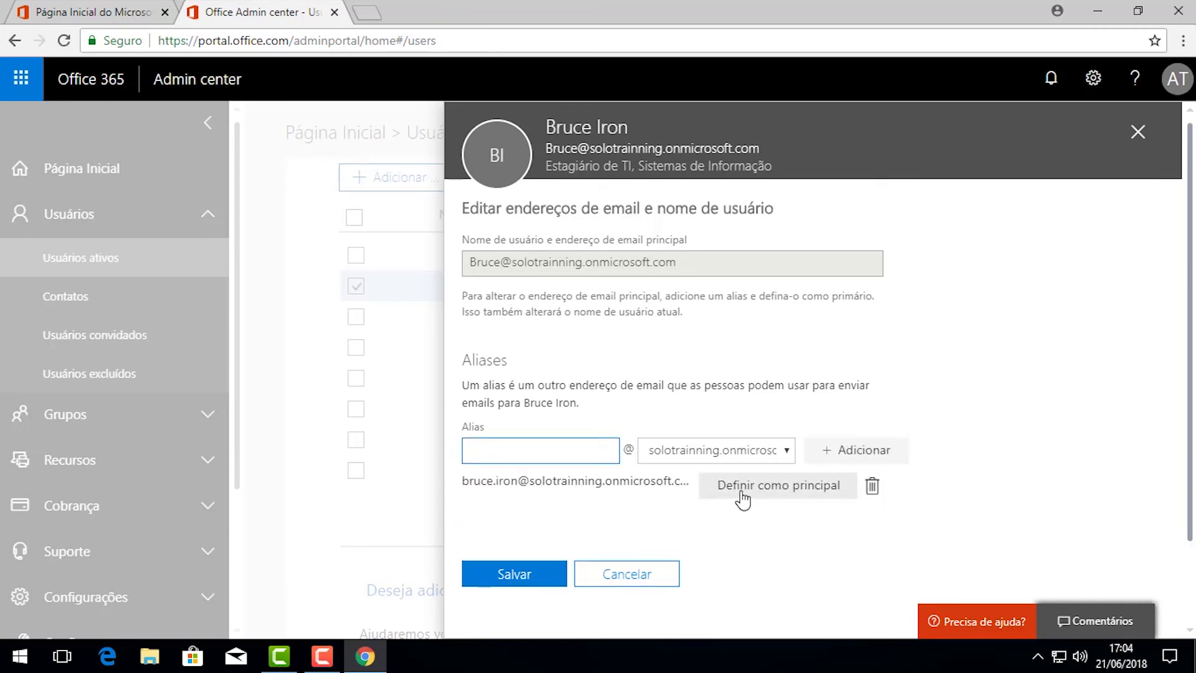
left_click(744, 489)
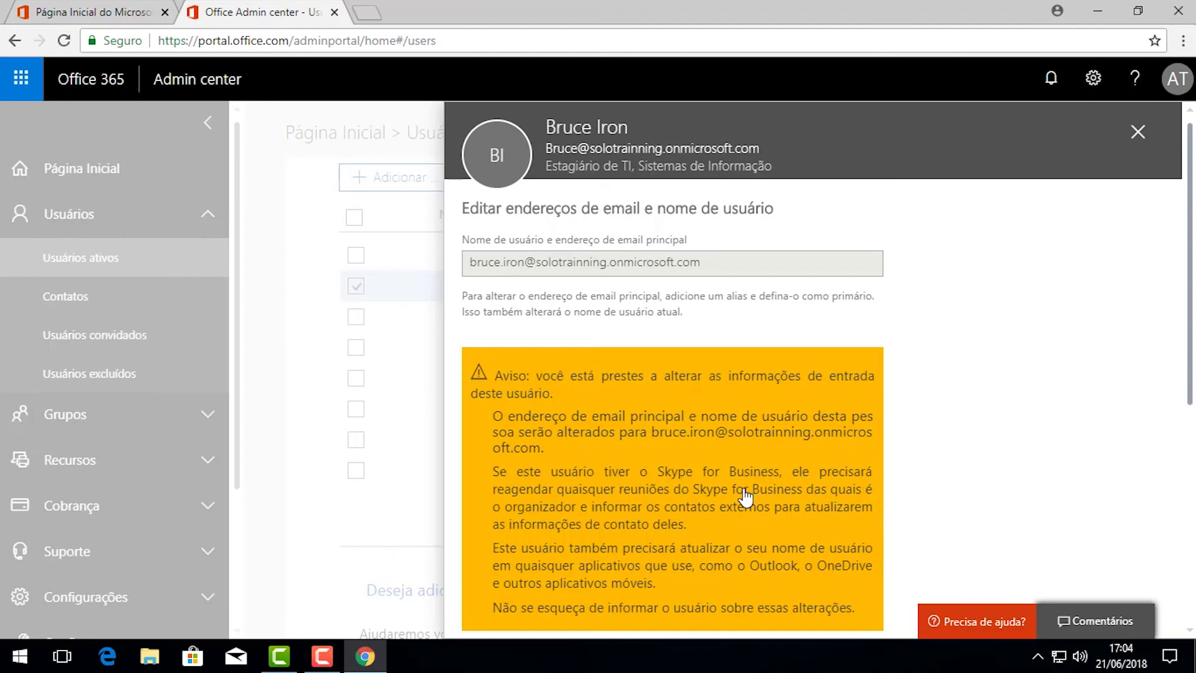
scroll(802, 473, "down", 1)
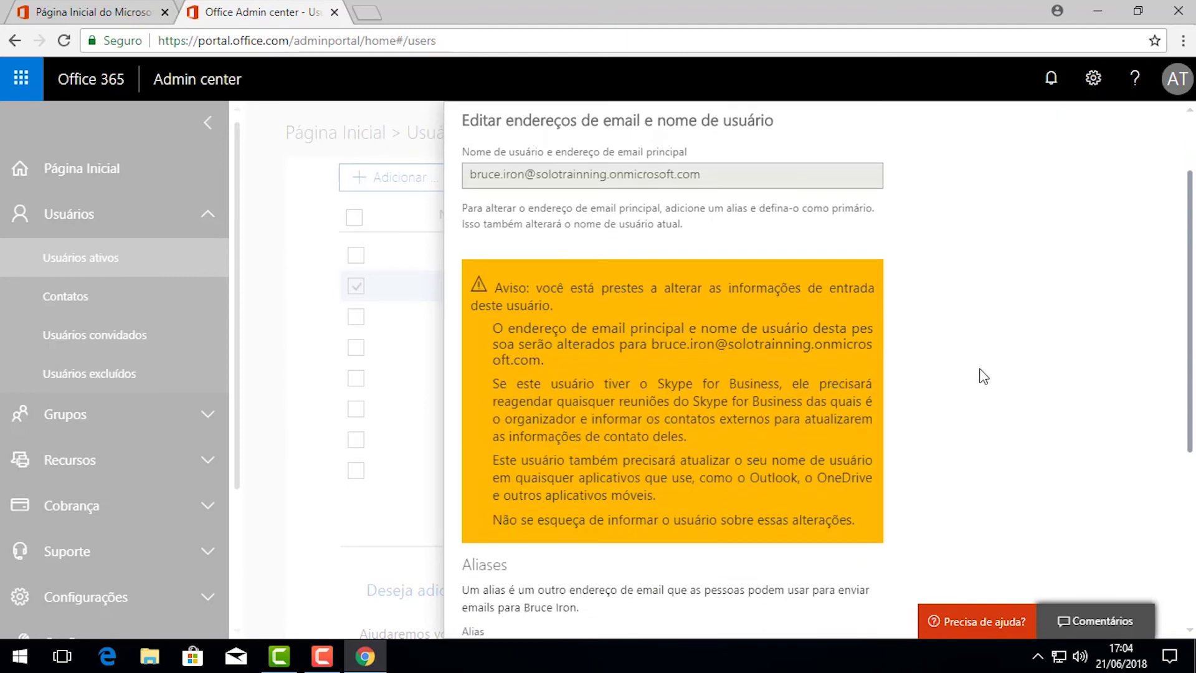
scroll(984, 376, "down", 1)
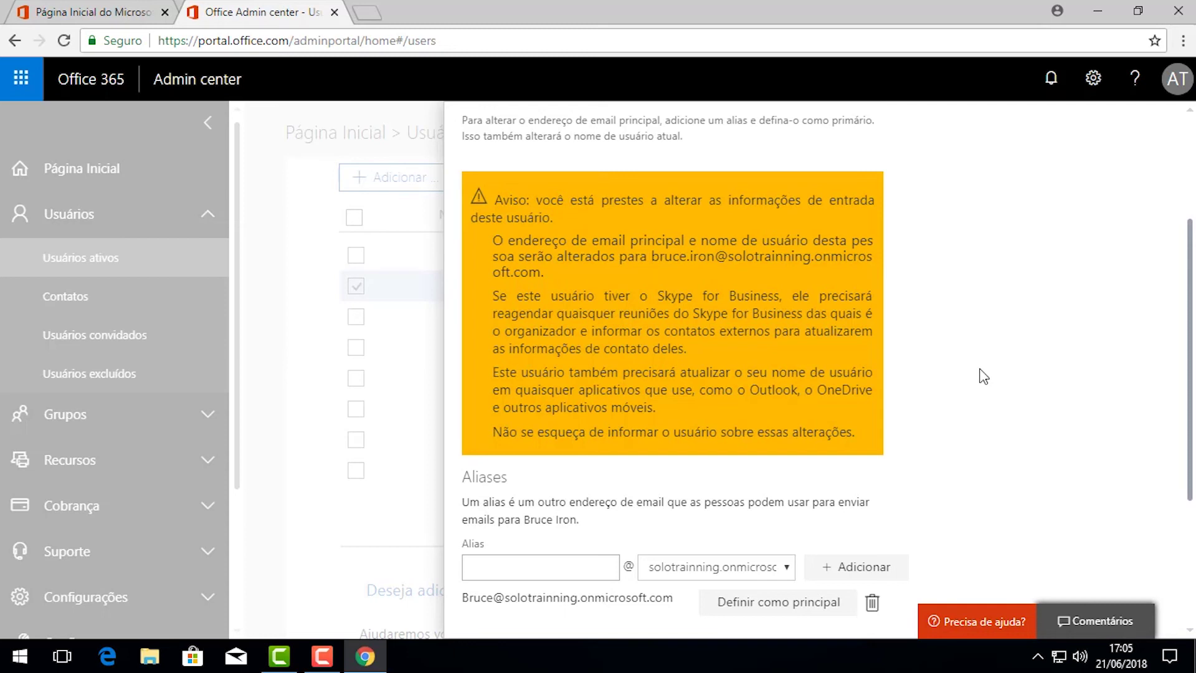
scroll(972, 399, "down", 3)
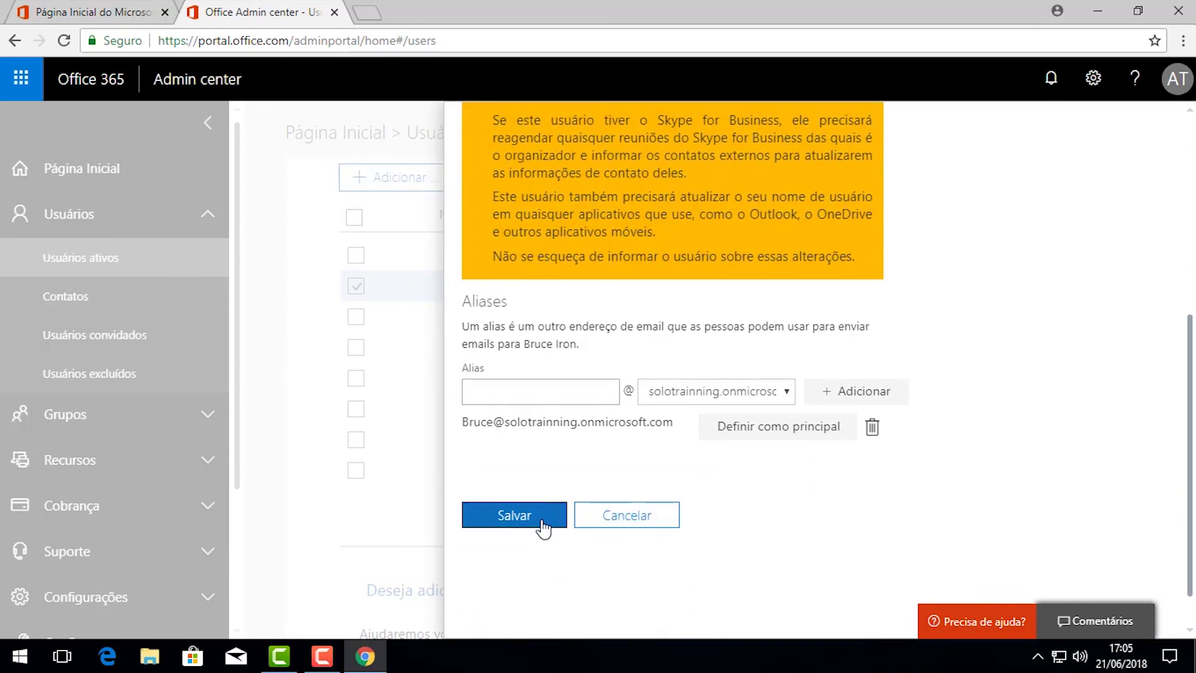
left_click(542, 525)
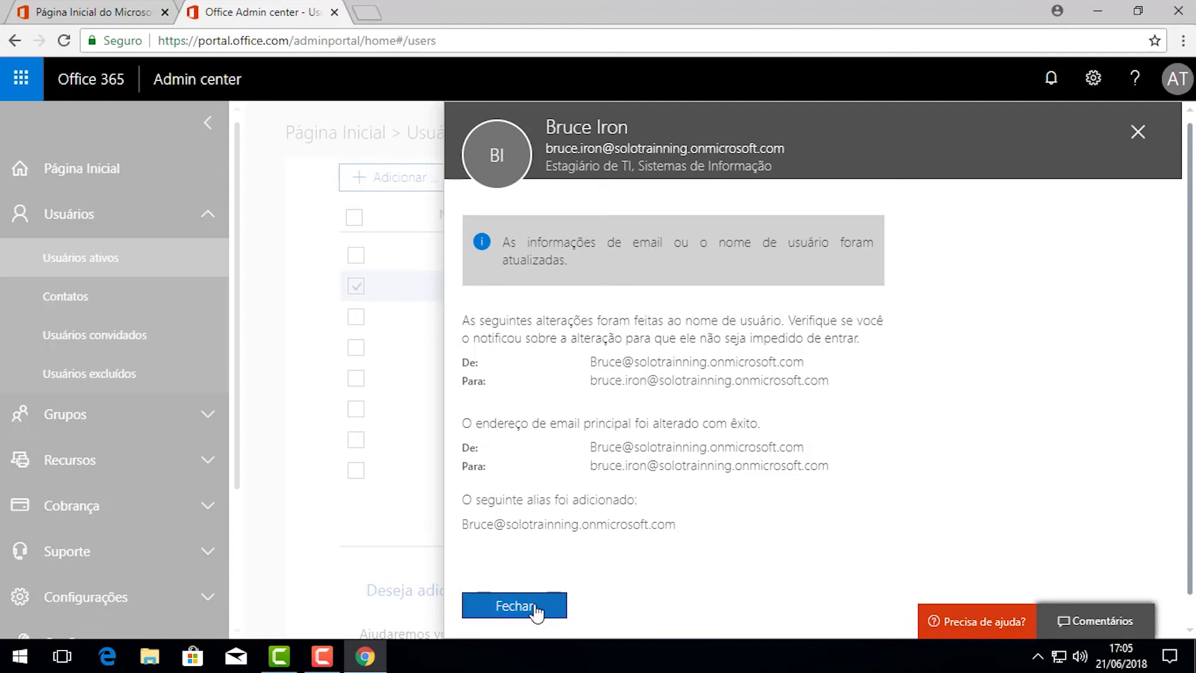
Dismiss the update confirmation and close the user's details to see the renamed account.
left_click(514, 606)
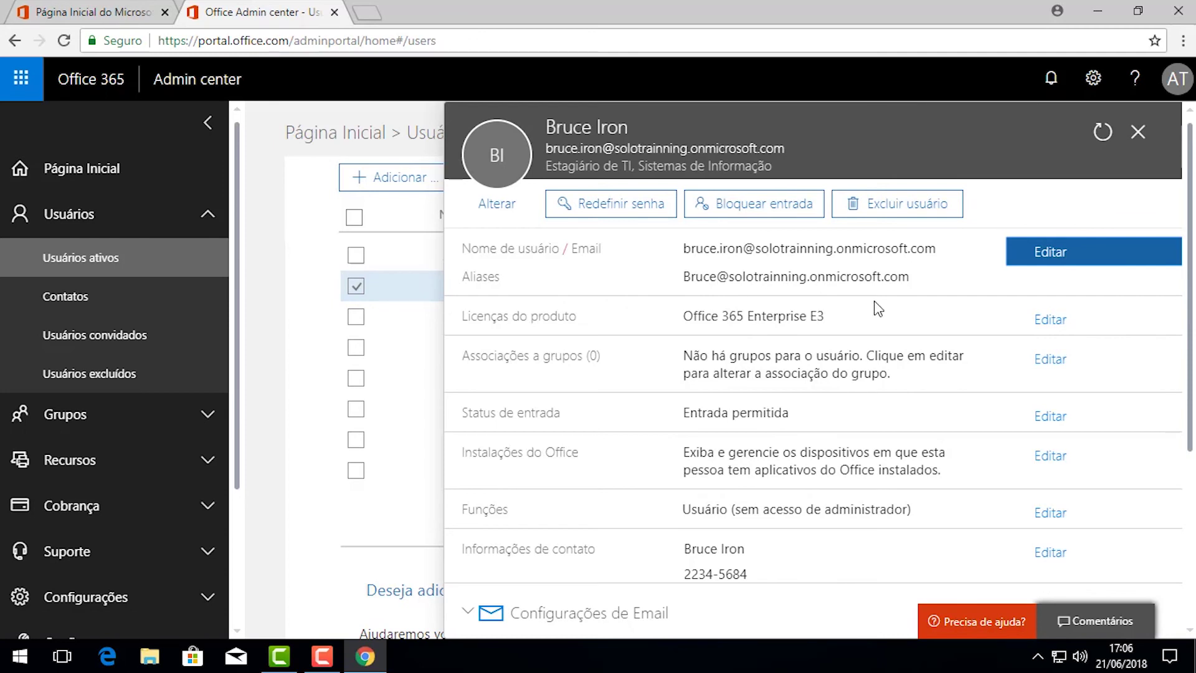
scroll(878, 308, "down", 1)
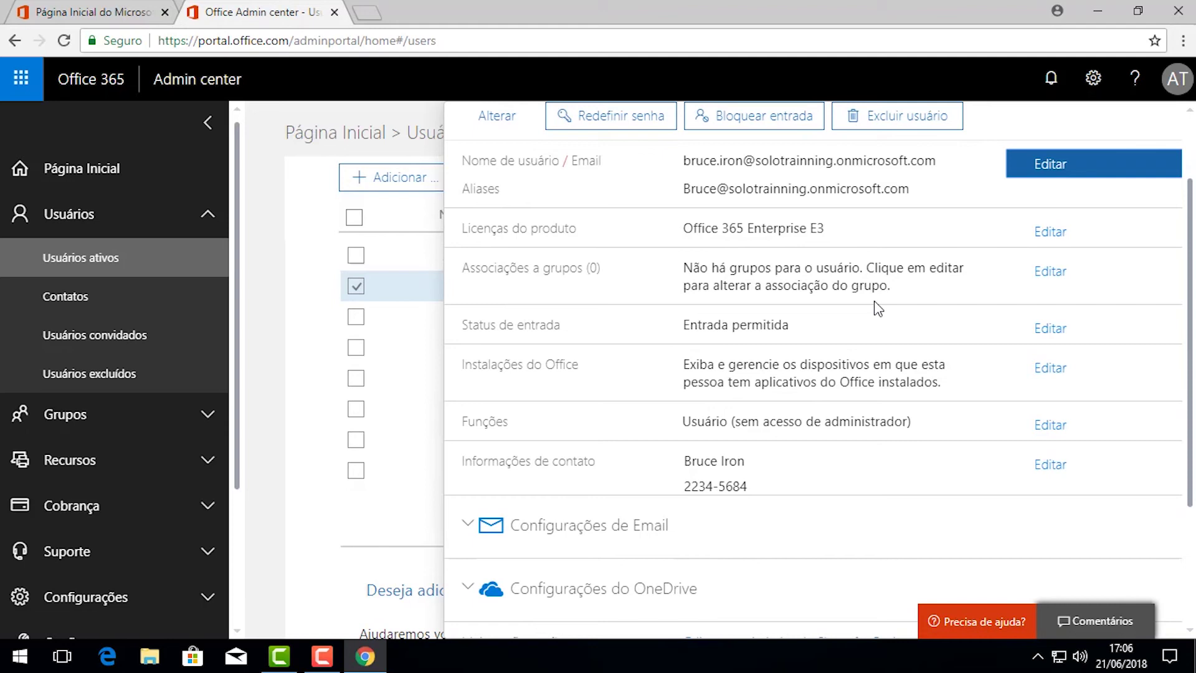
scroll(878, 309, "down", 2)
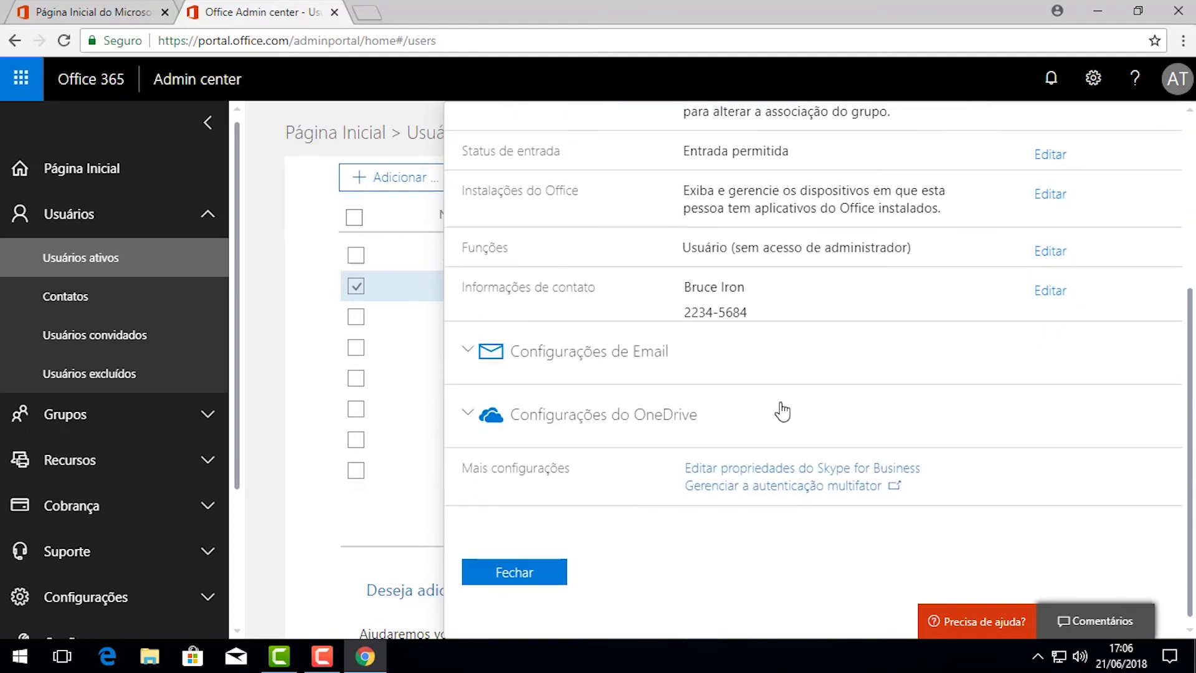
left_click(552, 574)
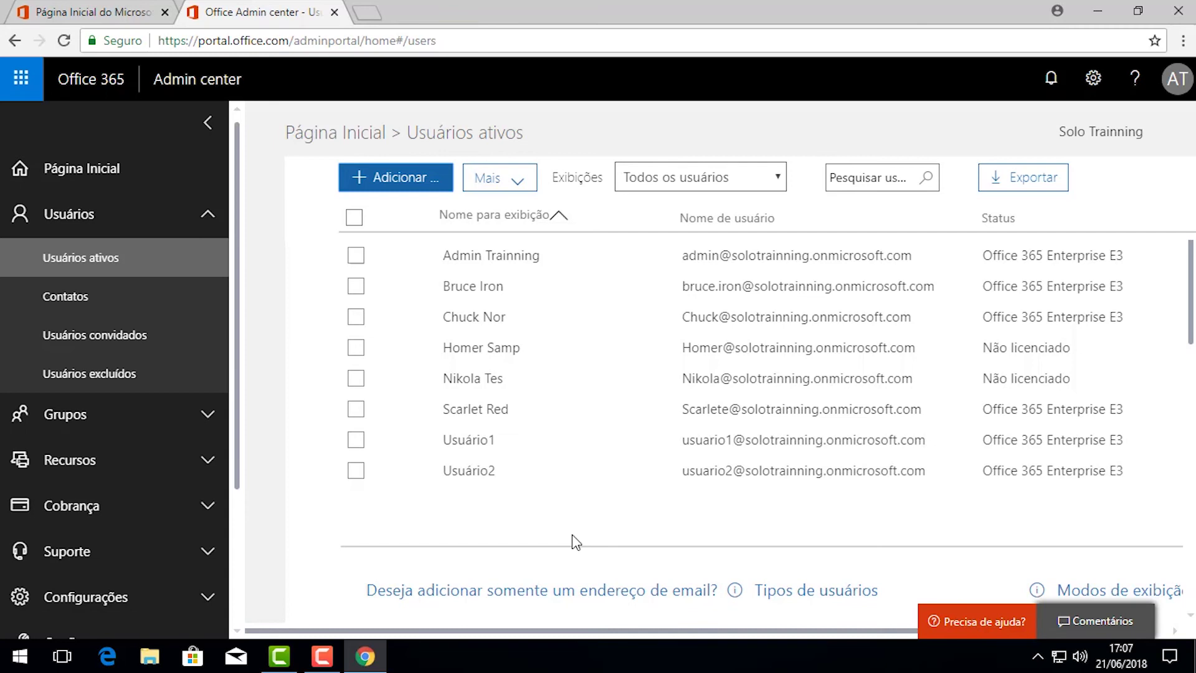
Turn off Office Online in the second user's Office 365 Enterprise E3 licence and save.
left_click(429, 286)
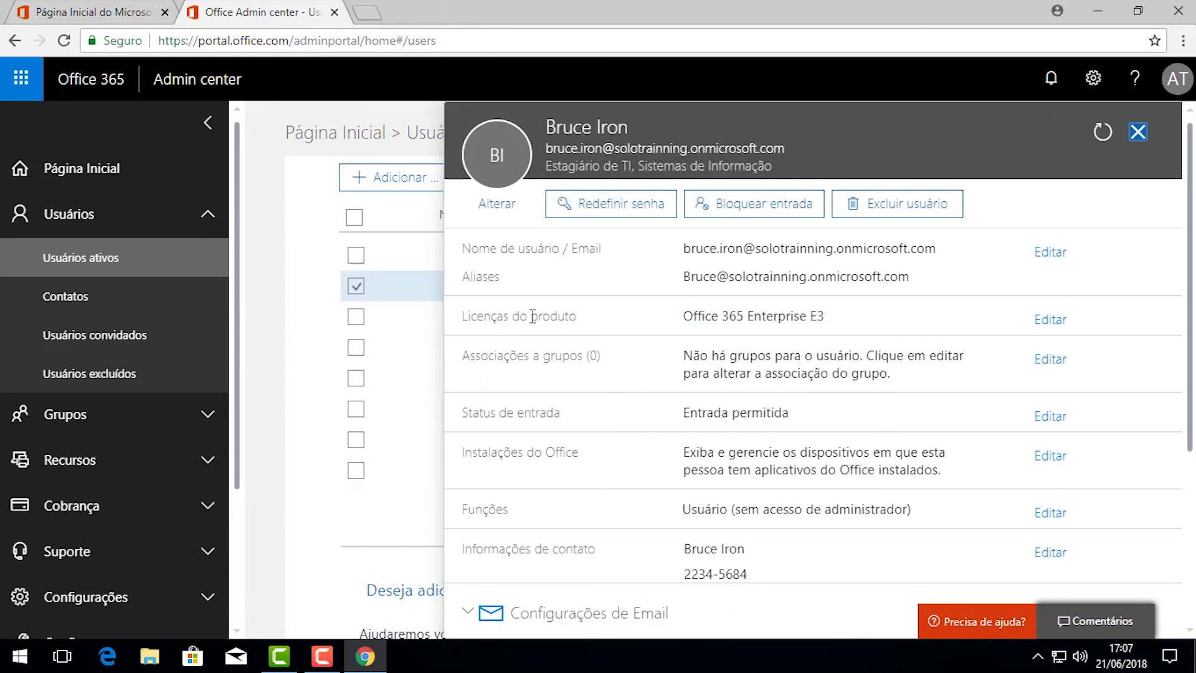
left_click_drag(461, 316, 587, 321)
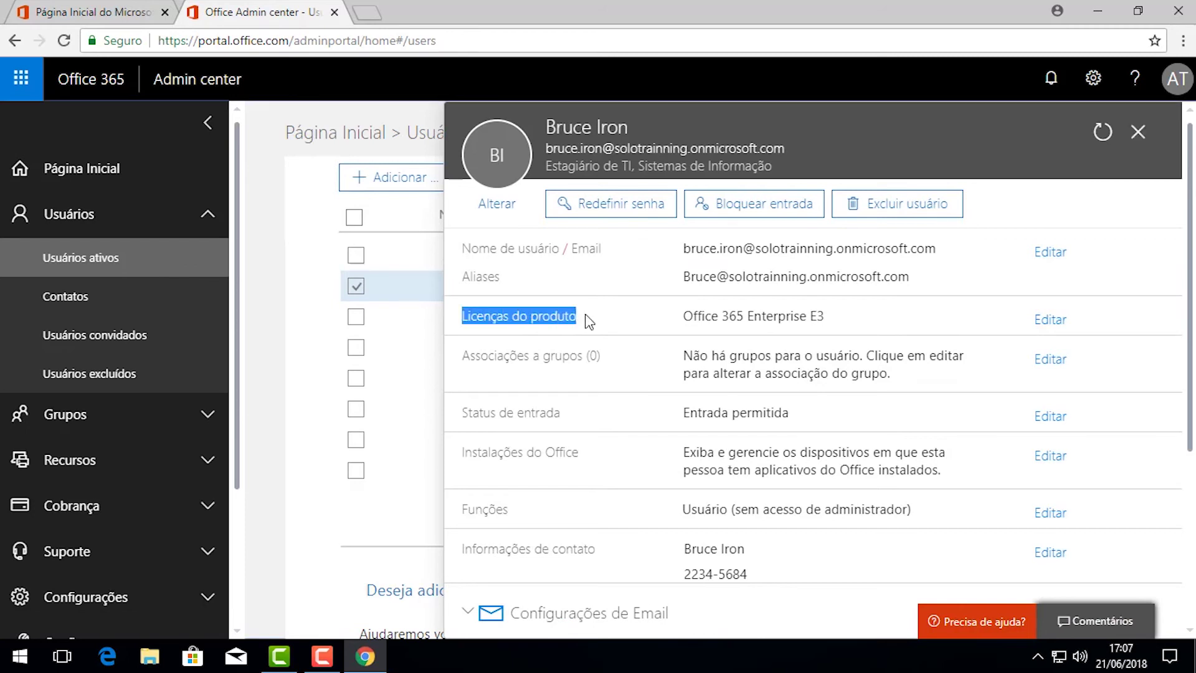
left_click(1061, 322)
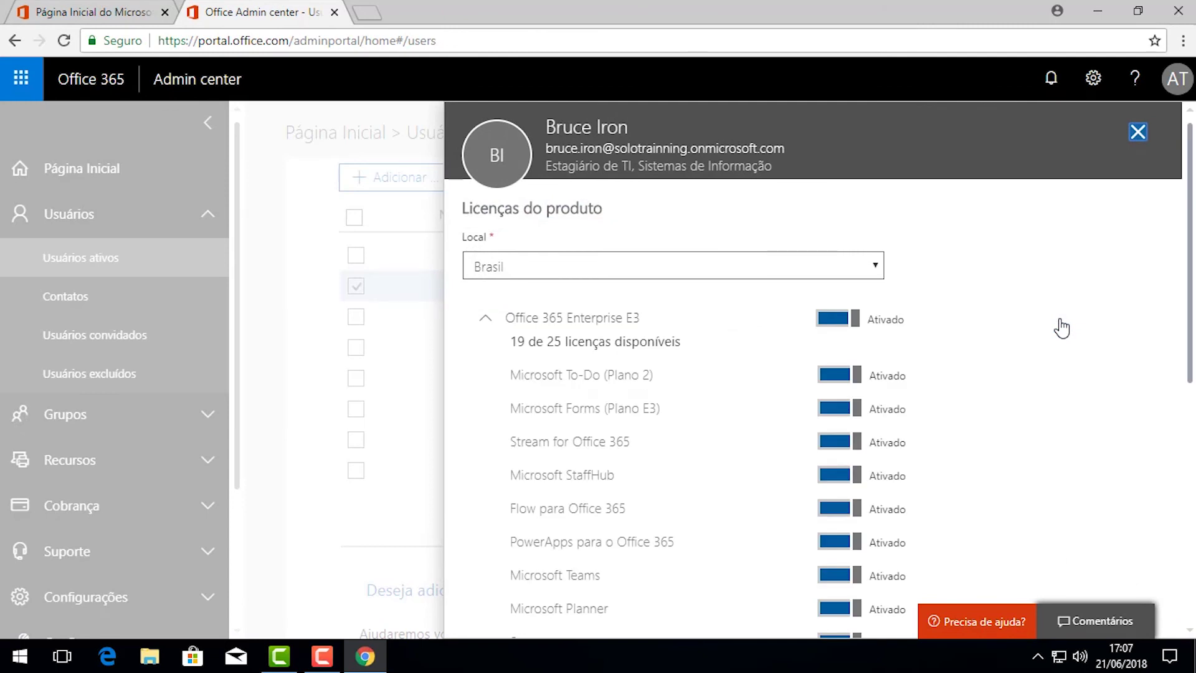
scroll(1063, 326, "down", 1)
scroll(1064, 325, "down", 3)
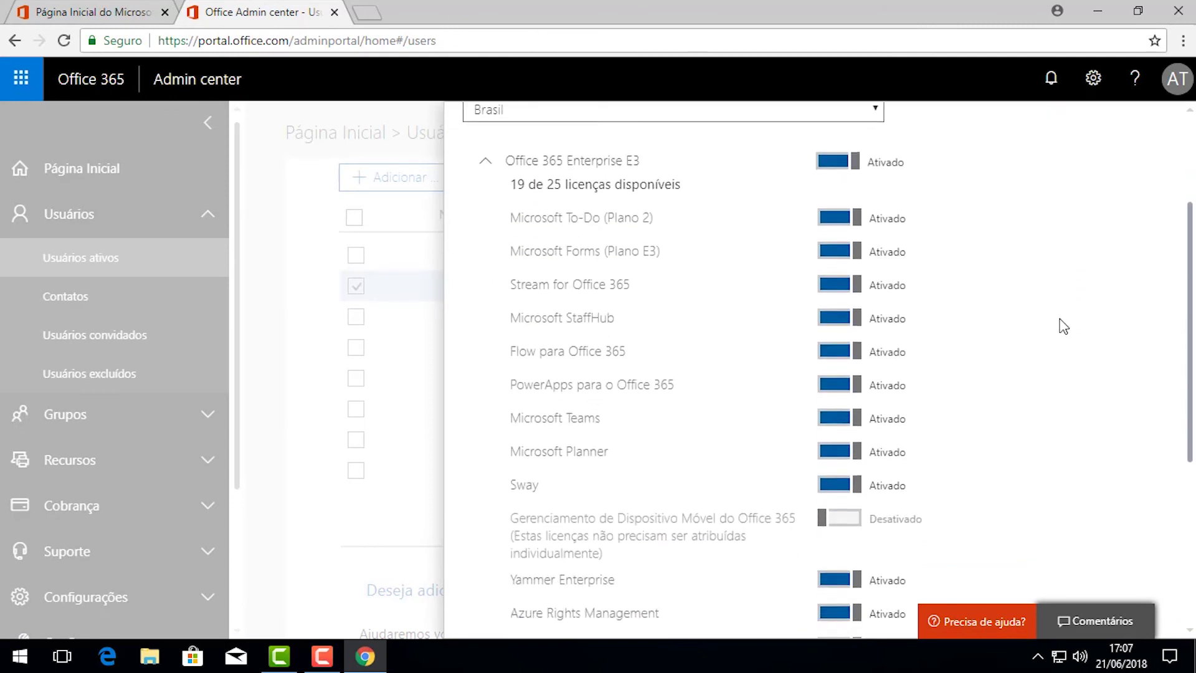
scroll(1034, 332, "up", 2)
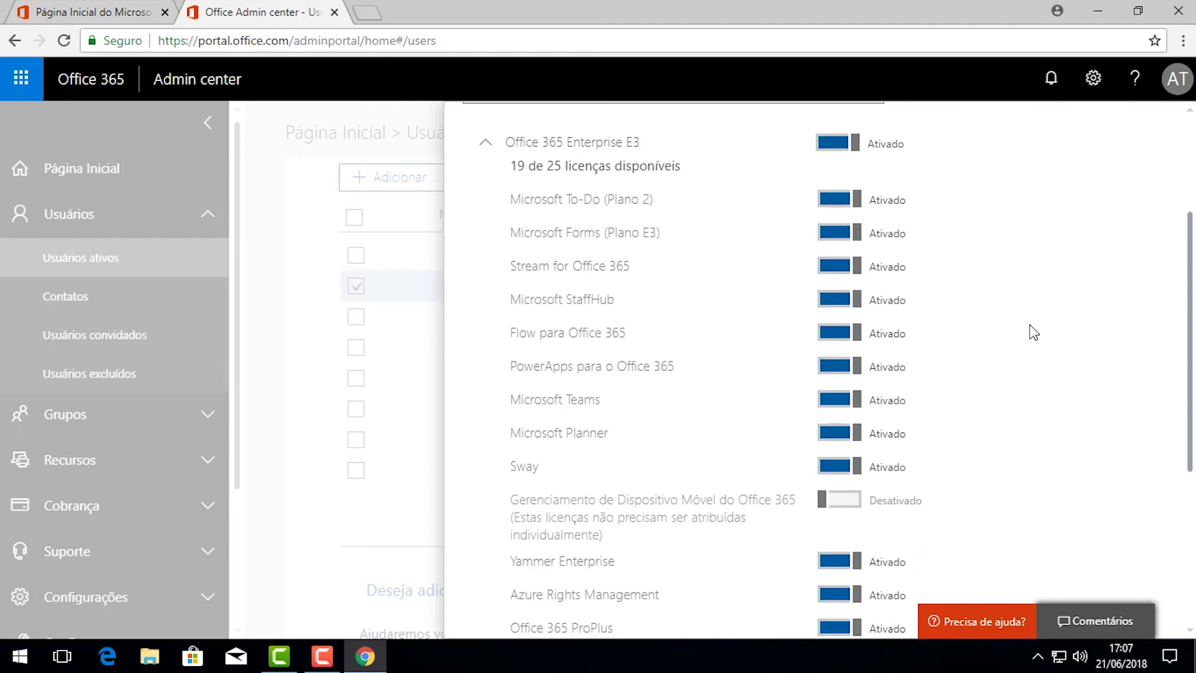
scroll(1017, 275, "down", 4)
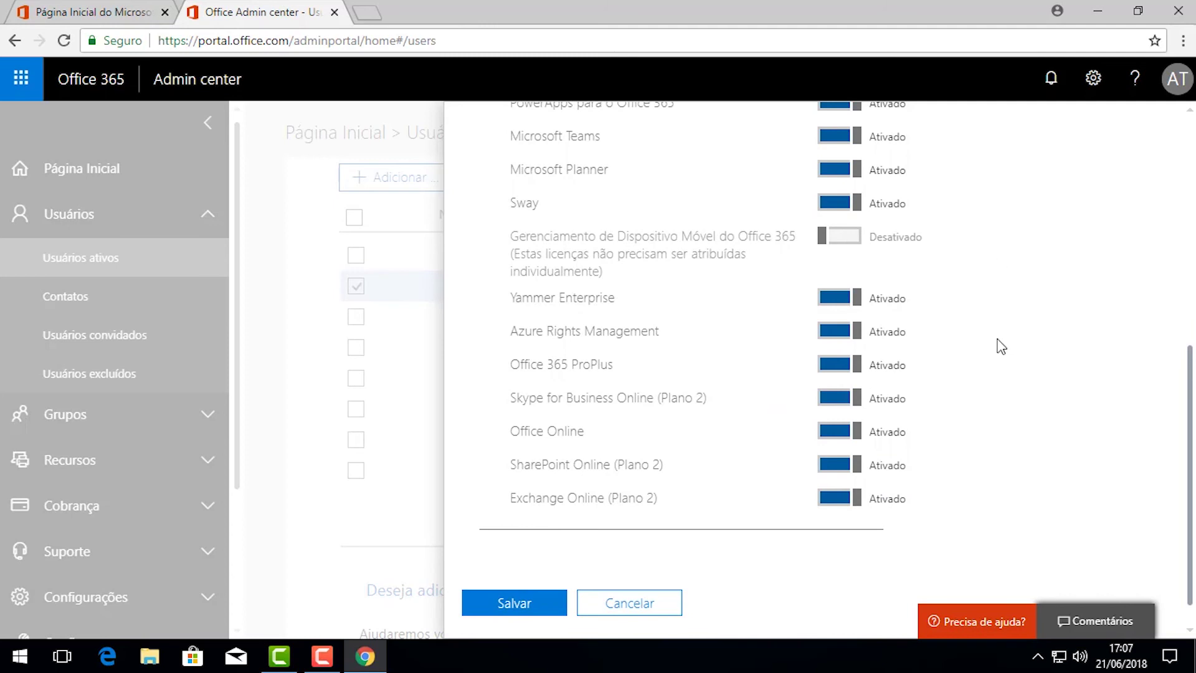
left_click(836, 433)
left_click(554, 603)
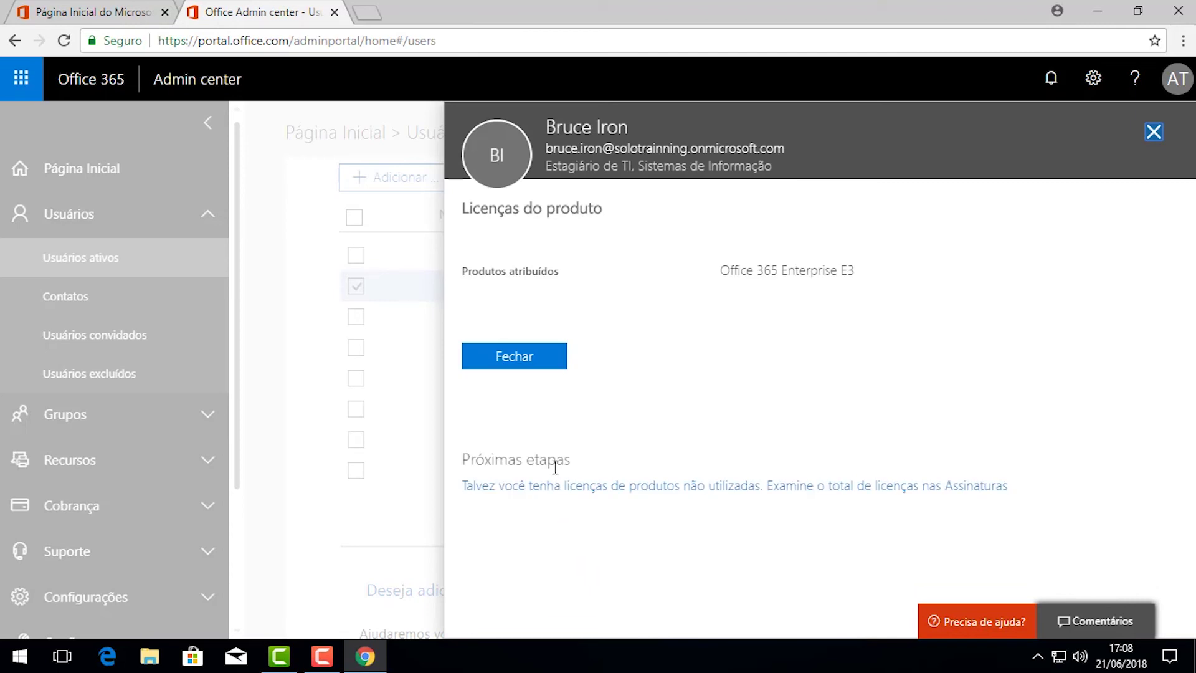
left_click(530, 370)
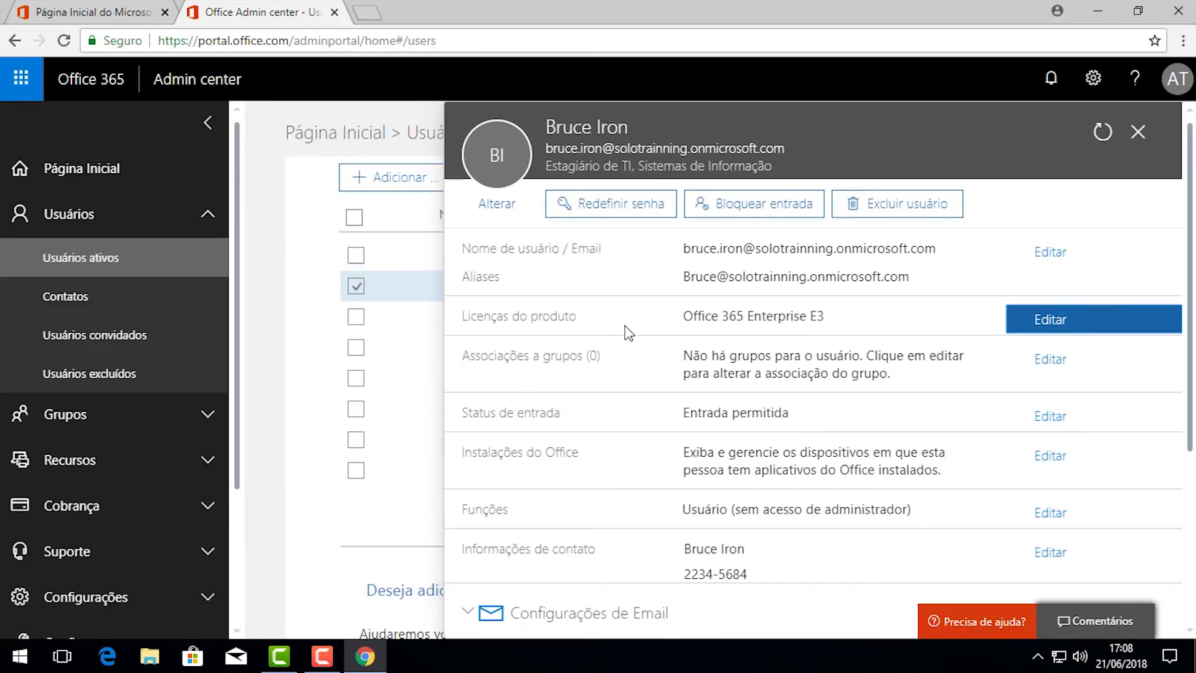
Recheck the licence editor, cancel without changes, and close the user's details.
left_click(1068, 327)
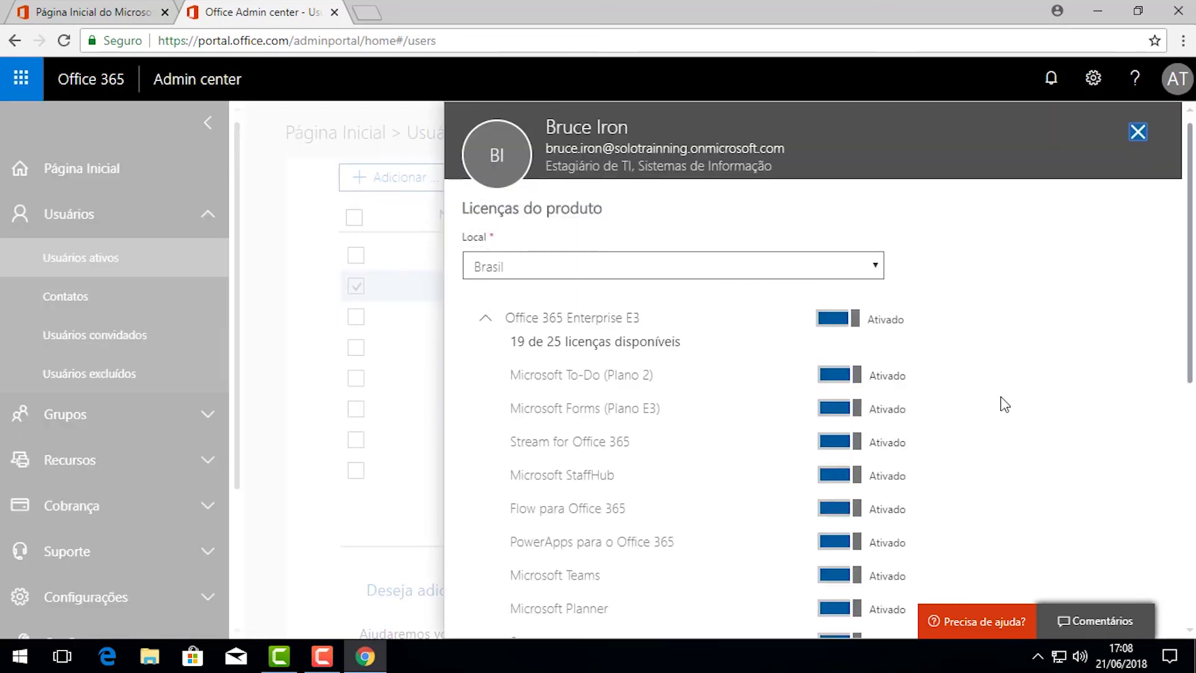
scroll(1005, 404, "down", 6)
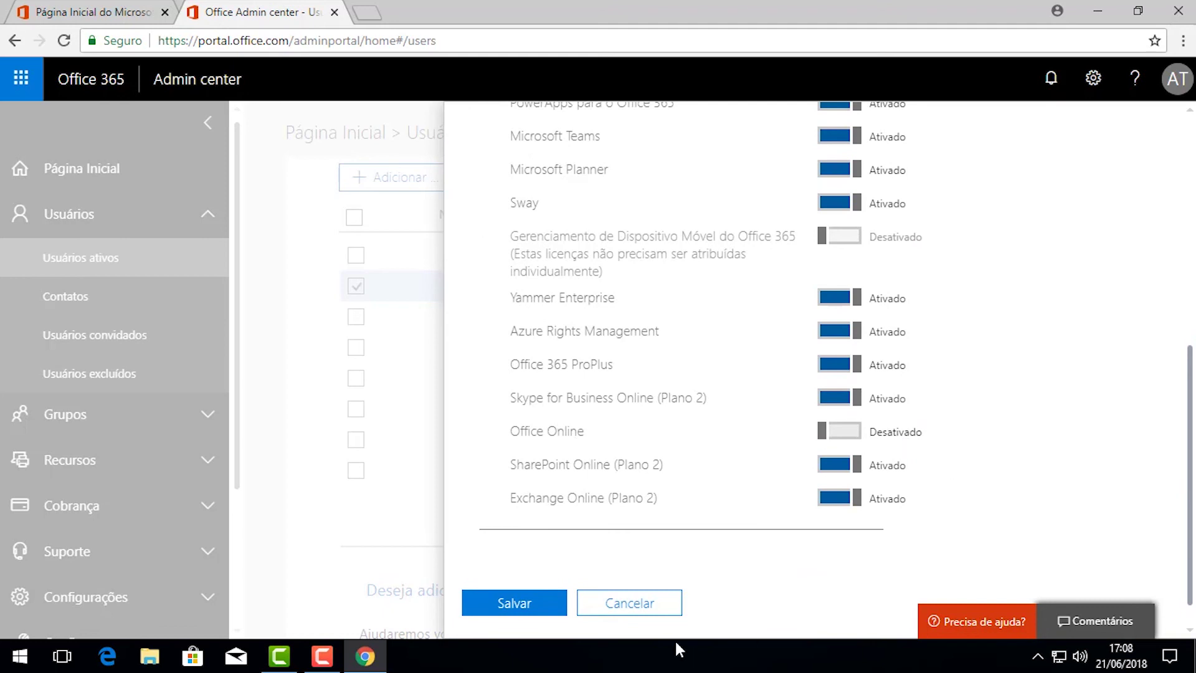
left_click(628, 603)
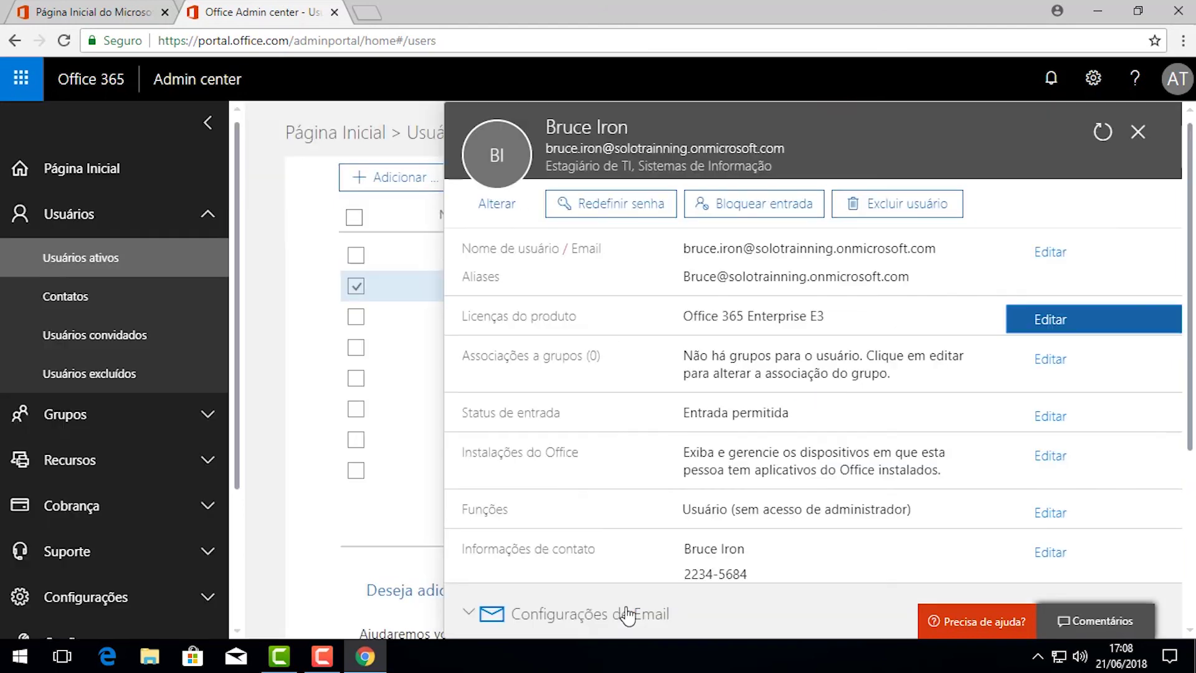
left_click(1137, 132)
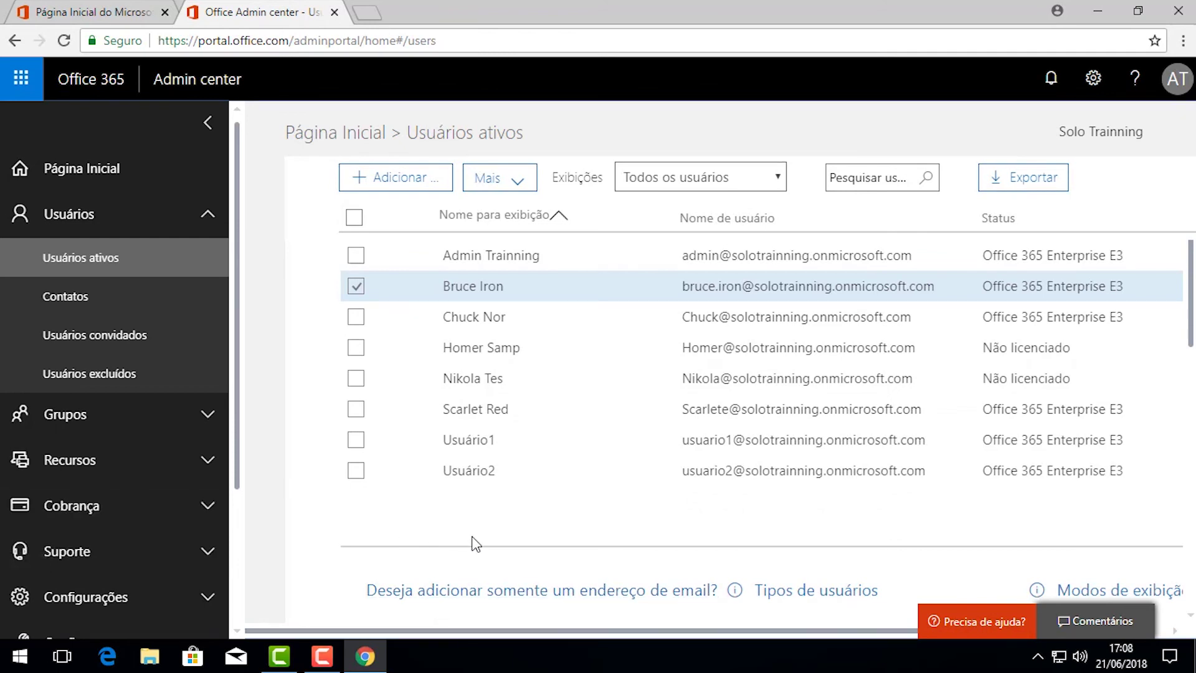
left_click(356, 286)
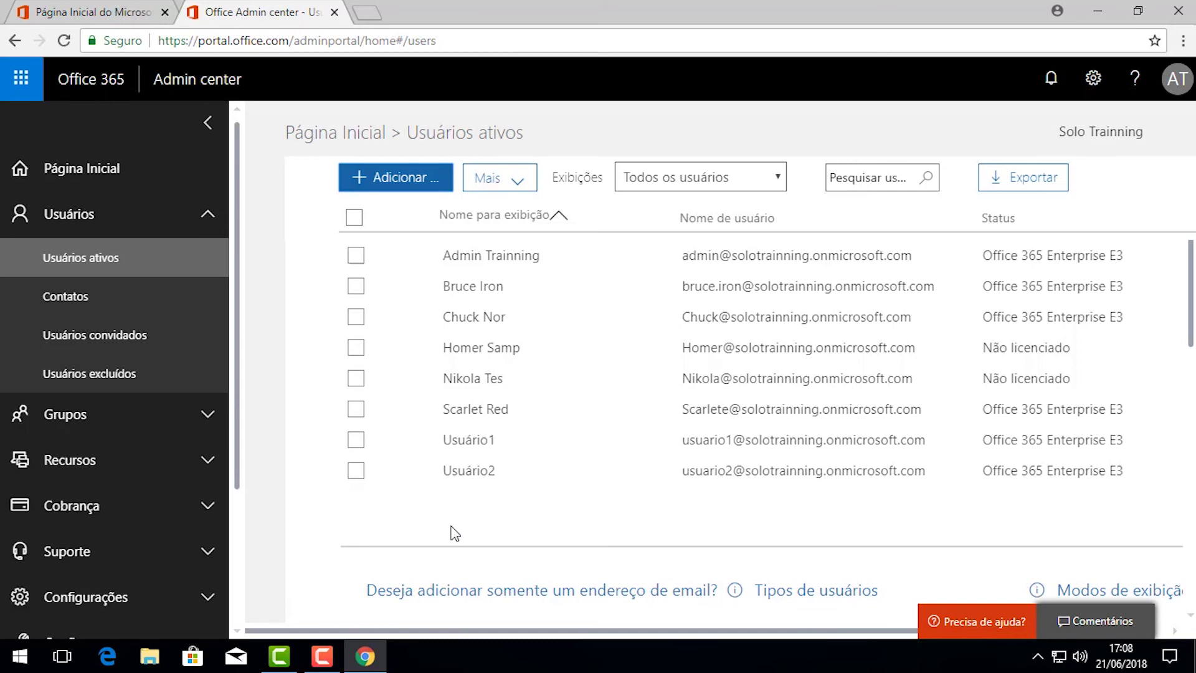
Block sign-in for the IT intern's account and save the change.
left_click(457, 298)
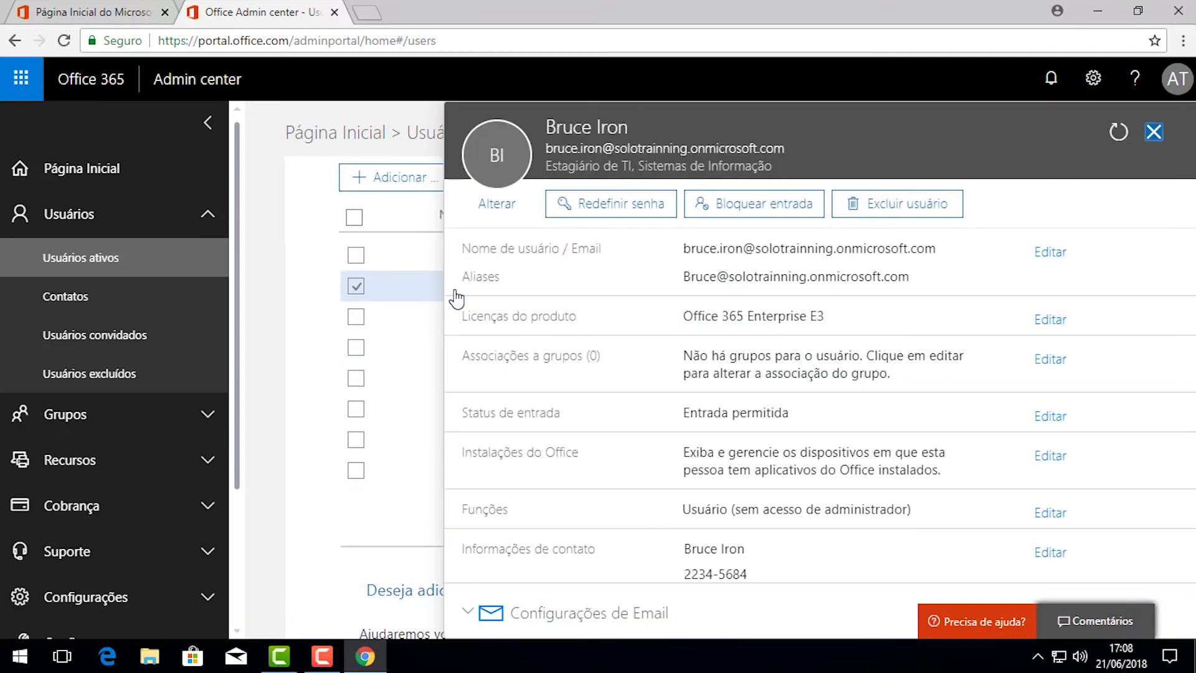
left_click(760, 214)
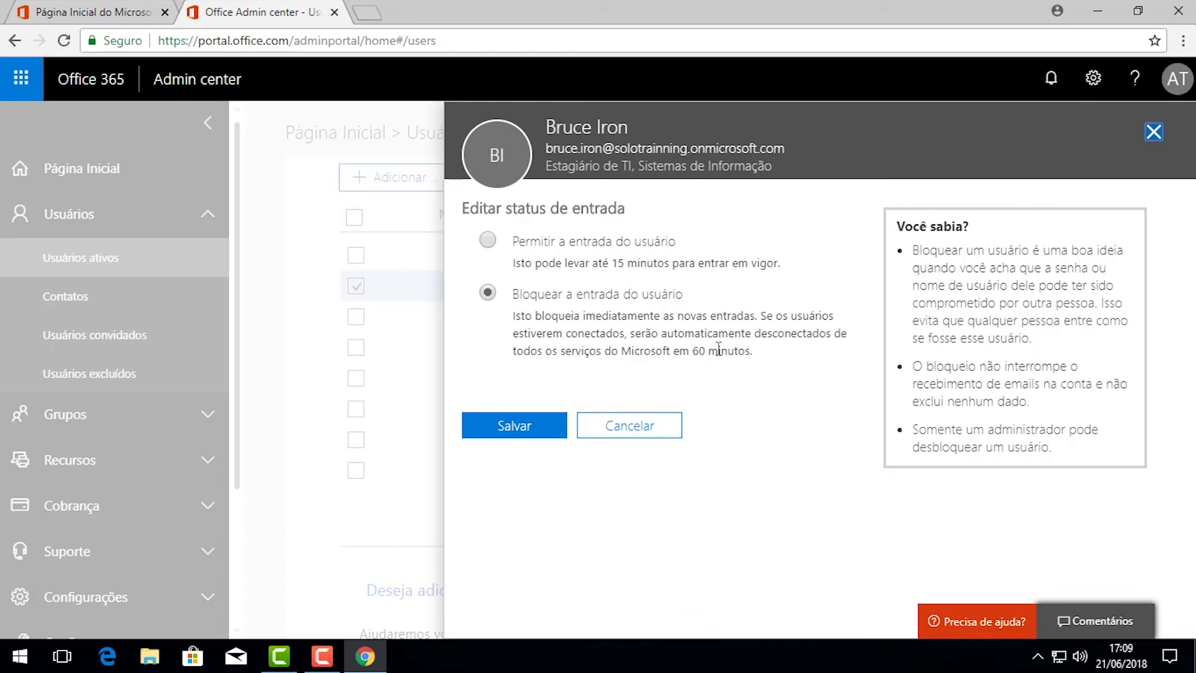
left_click(509, 427)
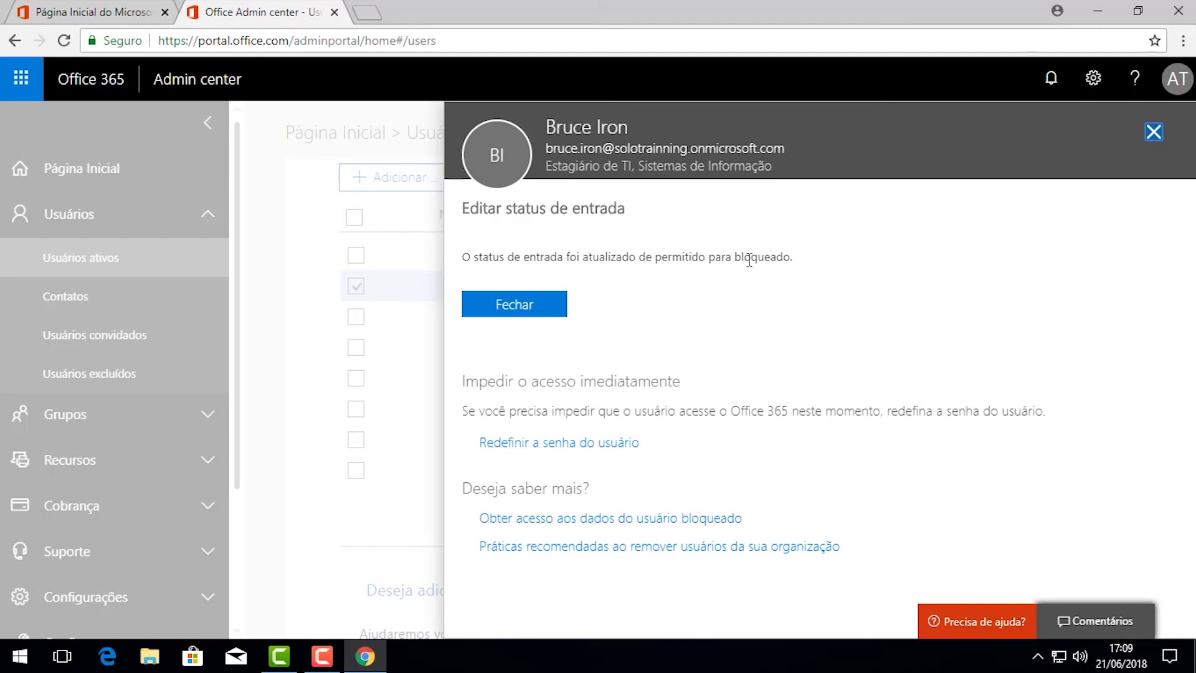
left_click(493, 305)
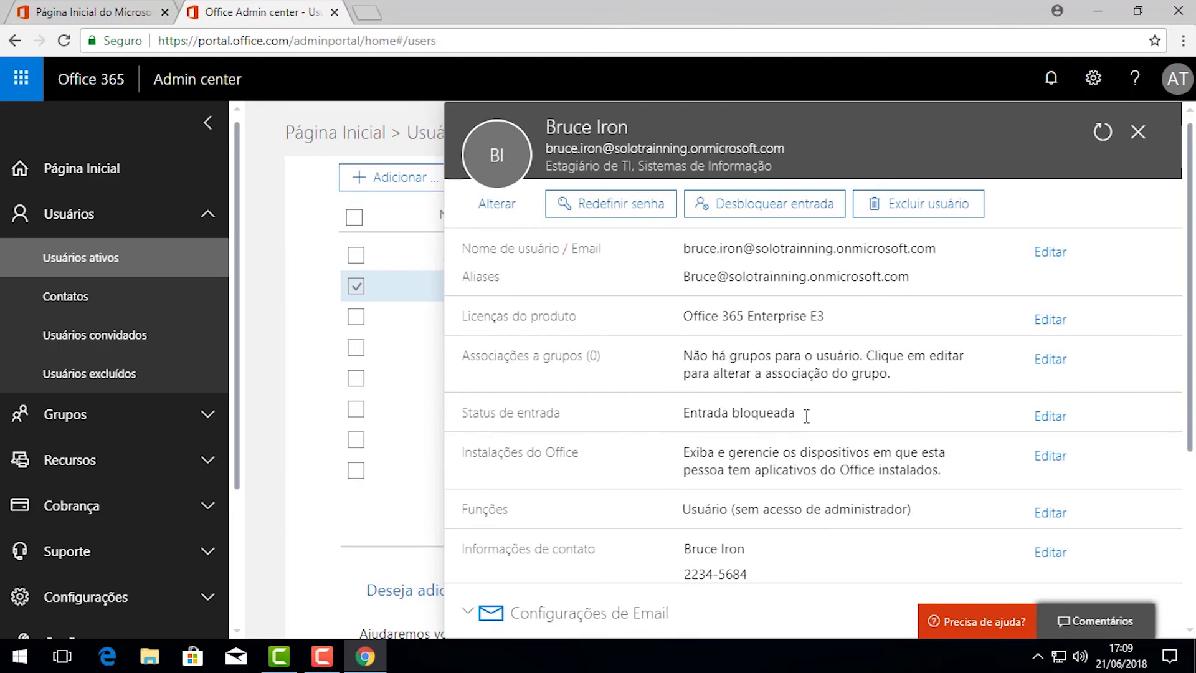
Close the intern's details panel and open the IT manager's account.
scroll(838, 429, "down", 2)
scroll(829, 430, "down", 3)
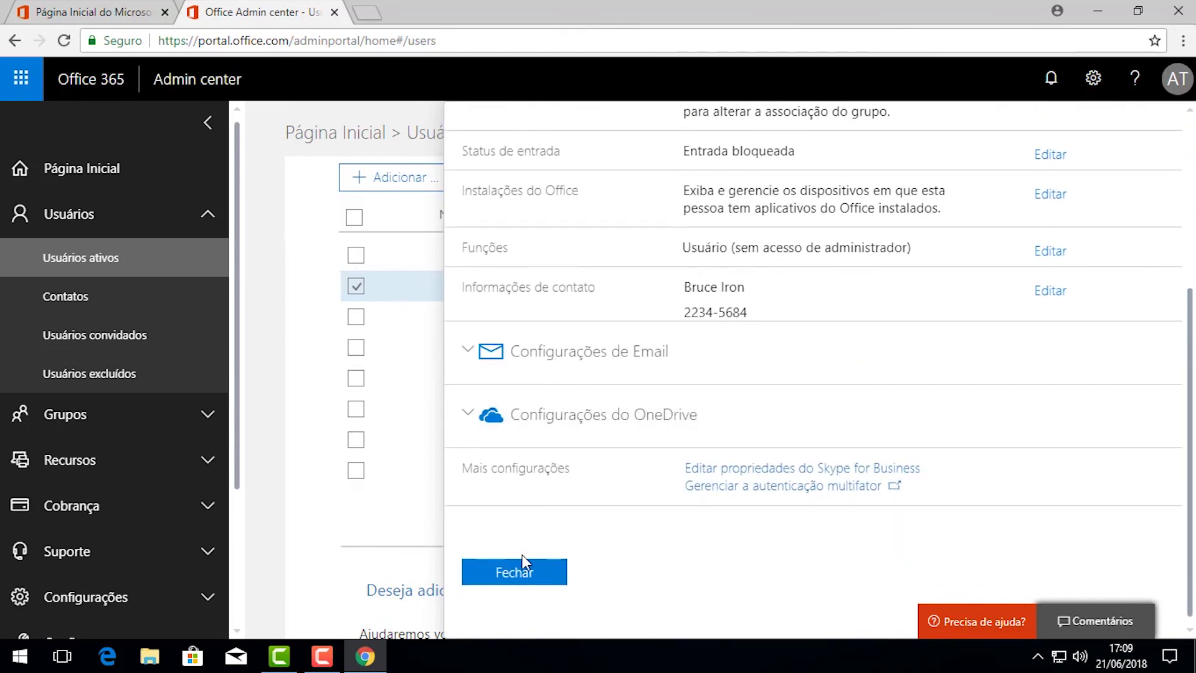
left_click(513, 571)
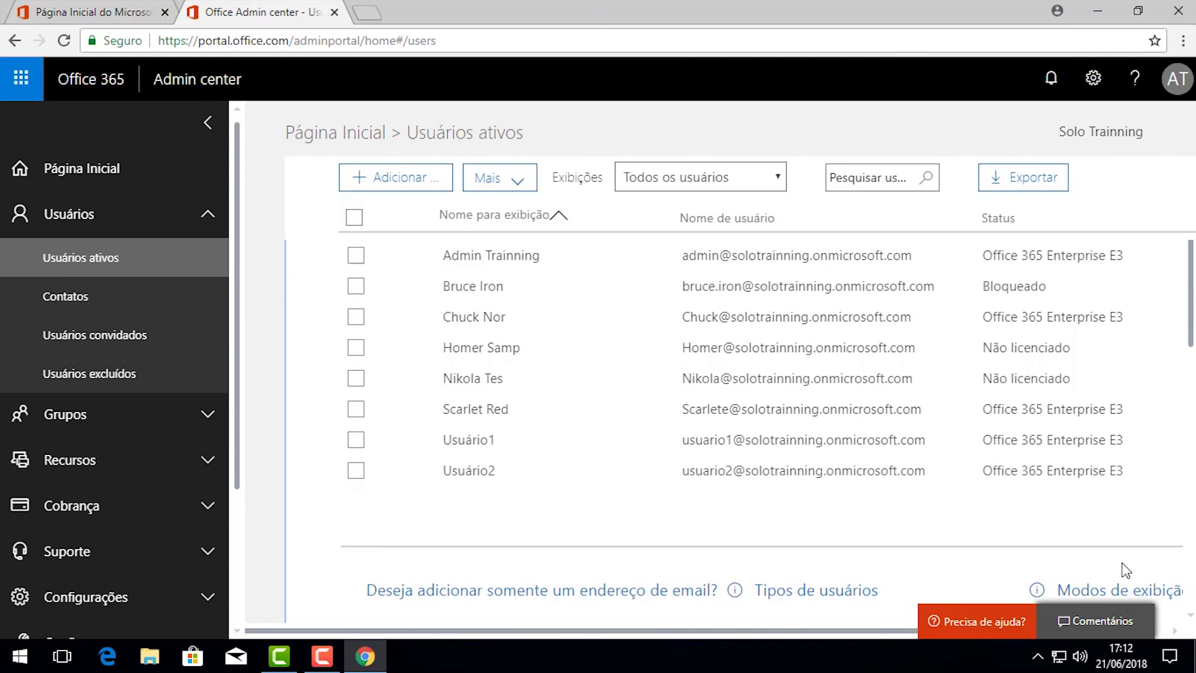
left_click(544, 337)
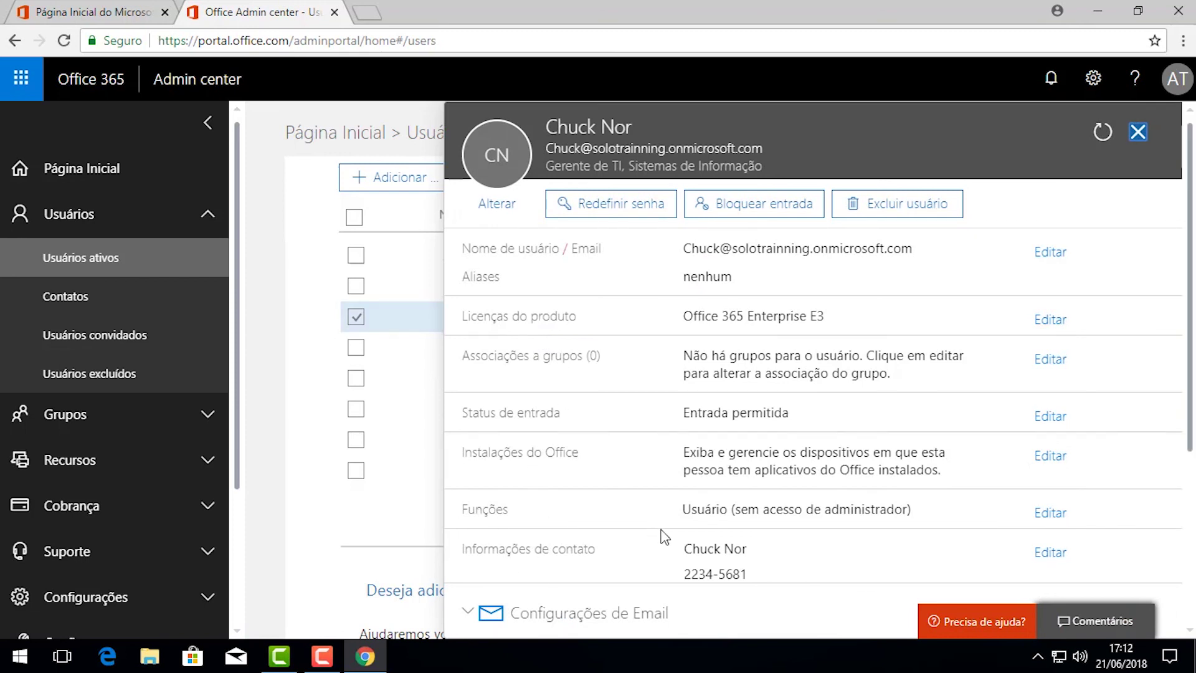
Change the IT manager's role to Administrador personalizado with Administrador do Exchange ticked.
left_click(1064, 522)
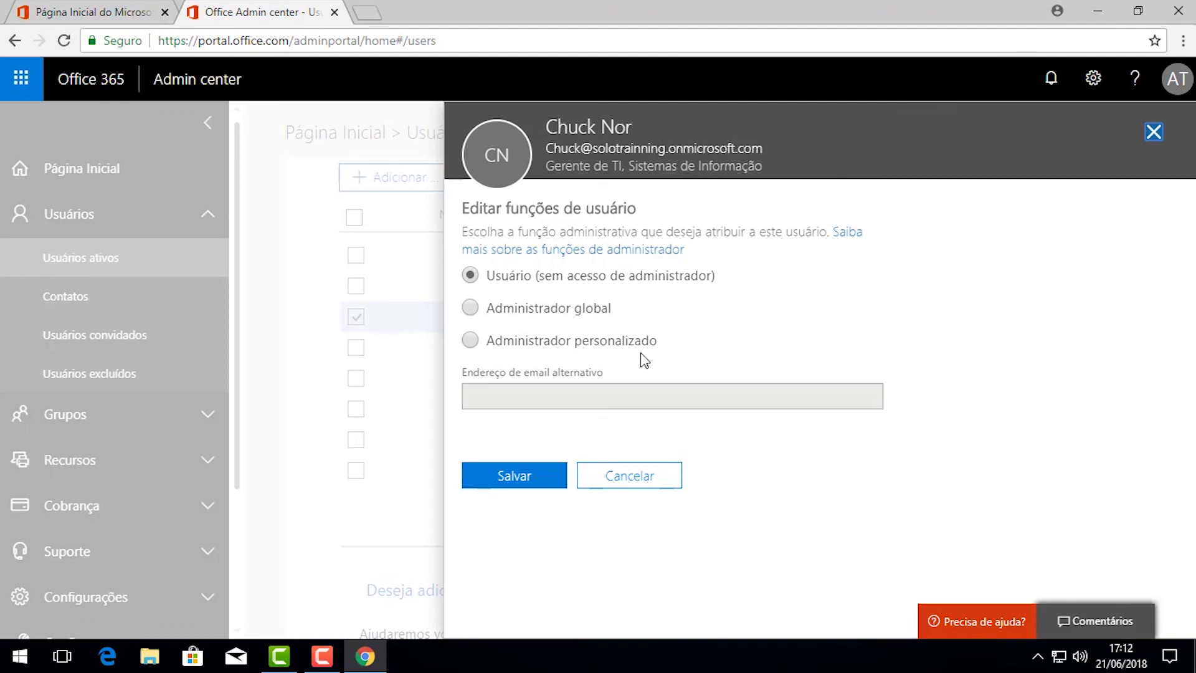
left_click(598, 315)
left_click(637, 346)
scroll(948, 369, "down", 2)
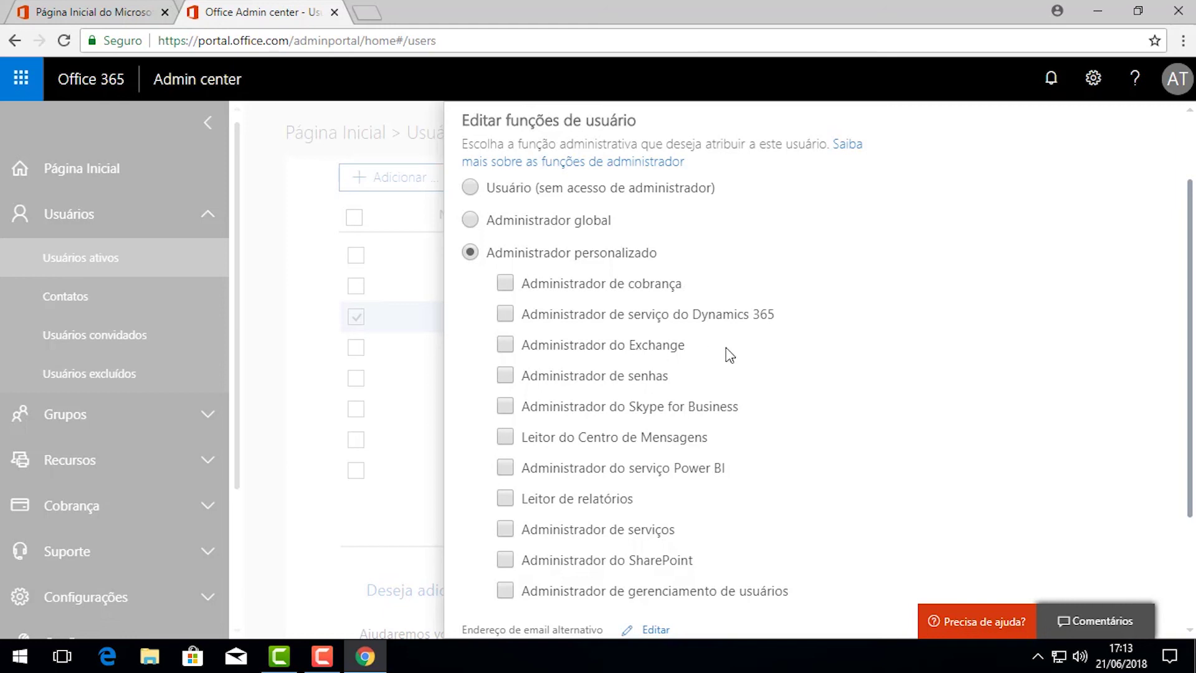
scroll(745, 364, "down", 2)
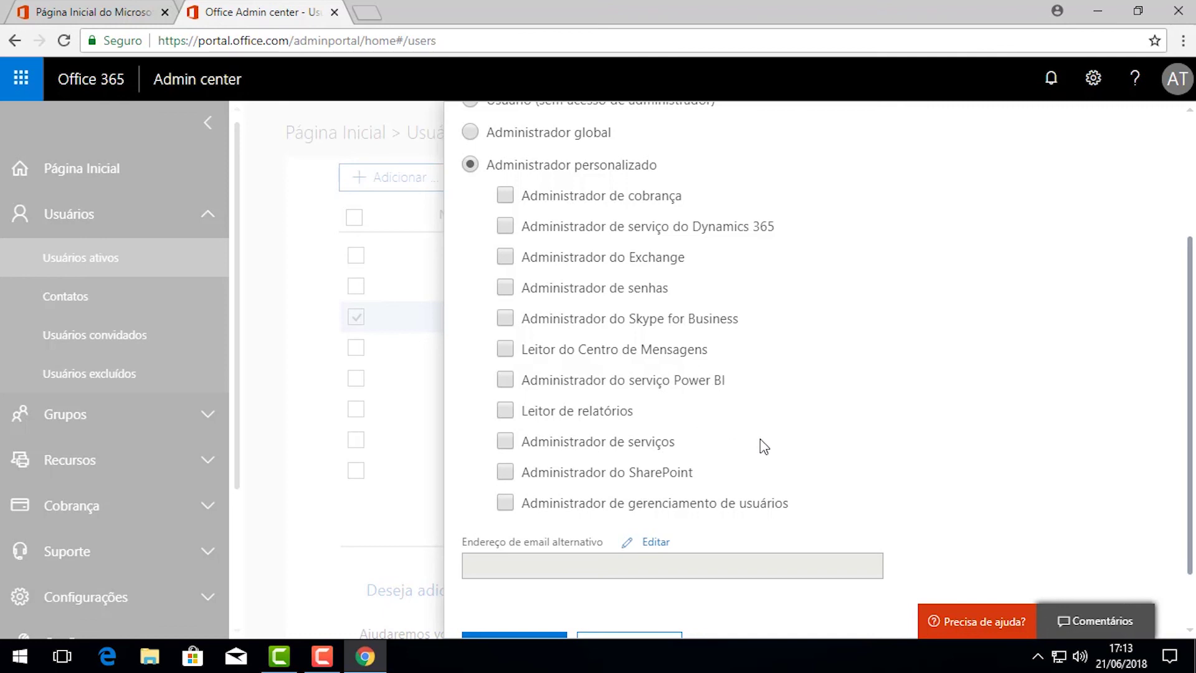
scroll(761, 439, "down", 1)
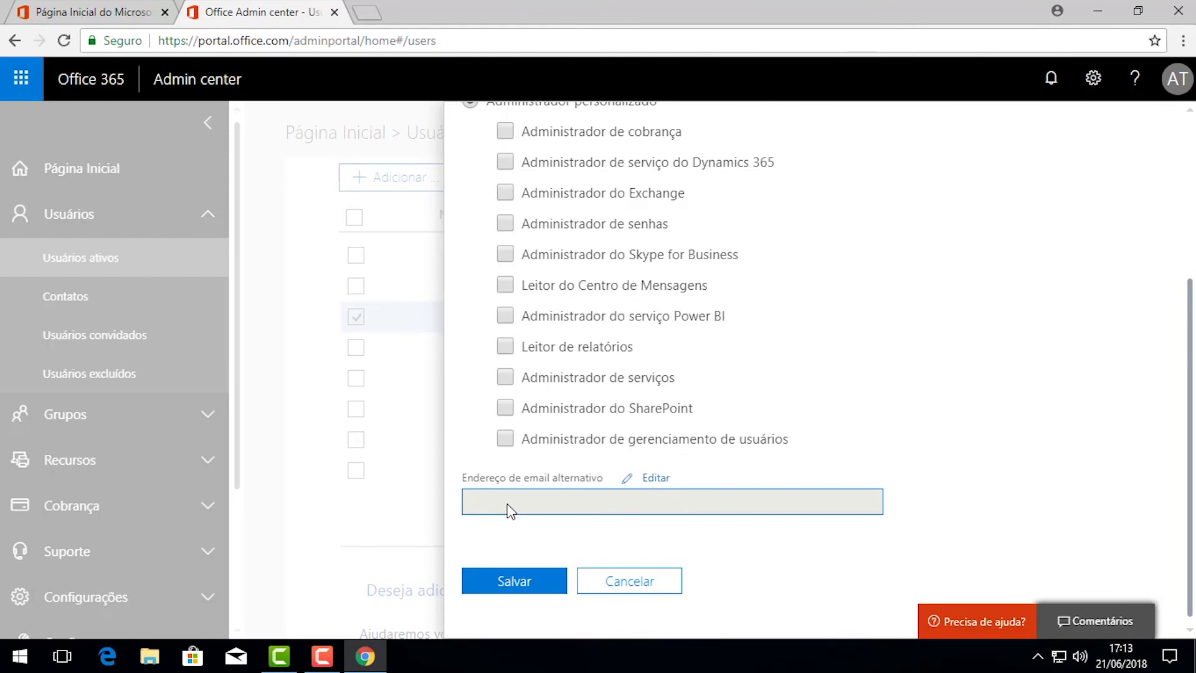
scroll(507, 506, "up", 3)
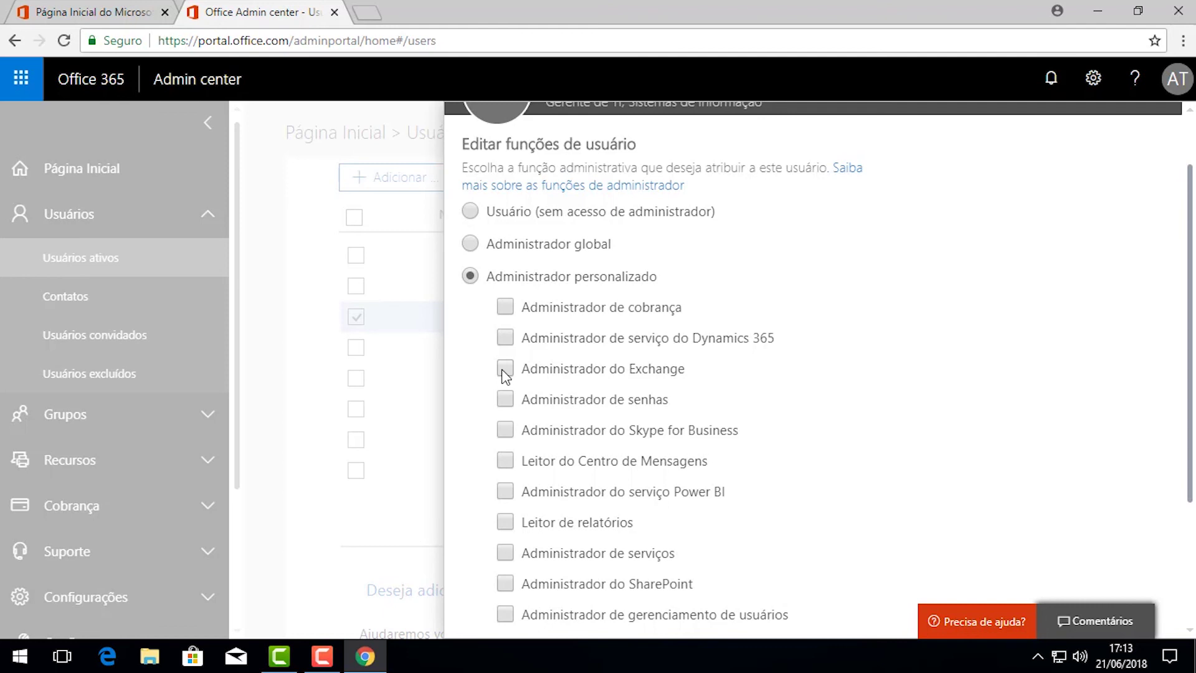
left_click(504, 371)
Save the Exchange administrator role assignment and close the user's details panel.
scroll(831, 377, "down", 3)
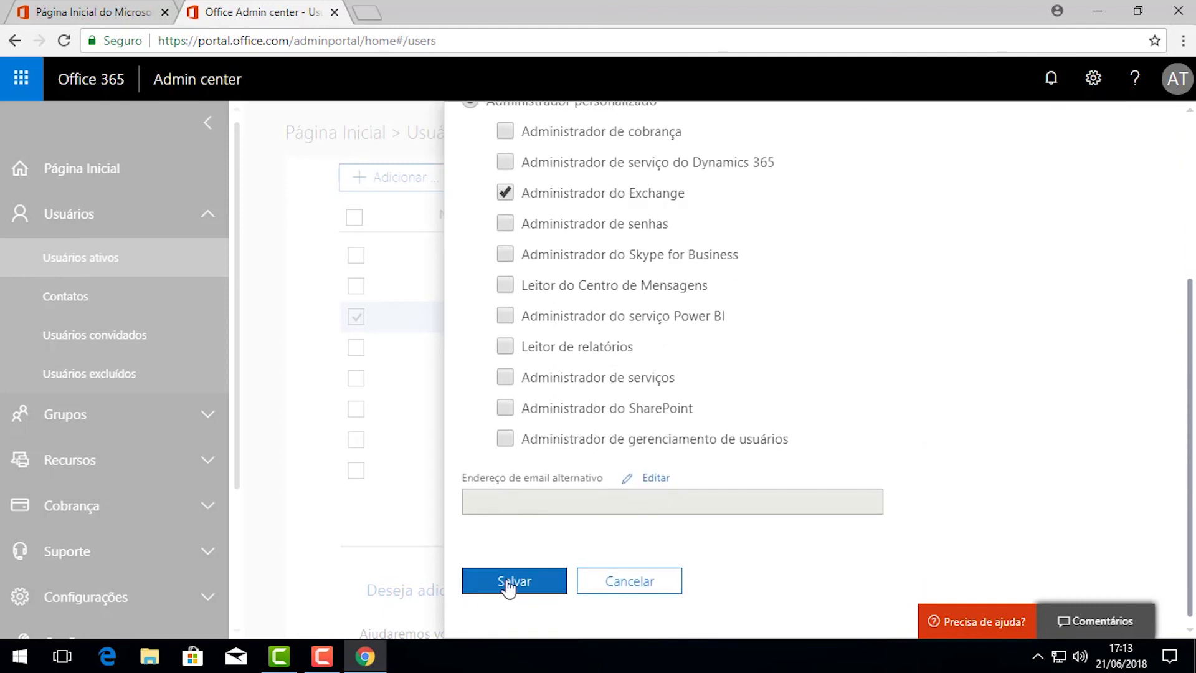
left_click(508, 582)
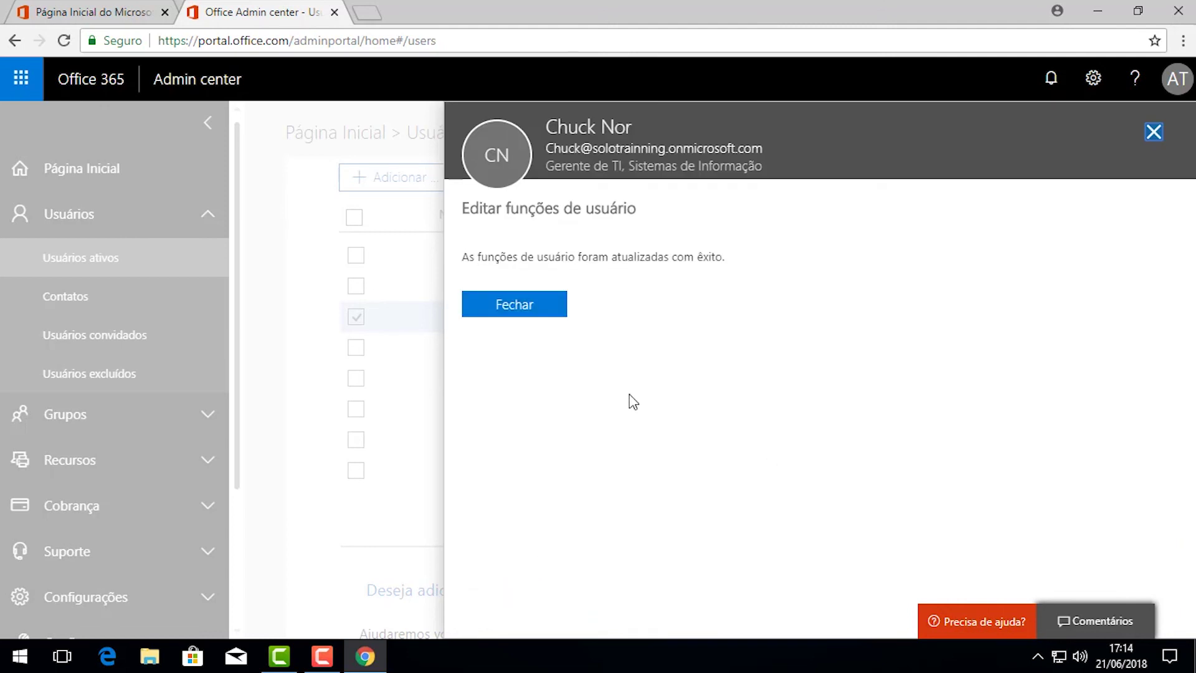
left_click(515, 305)
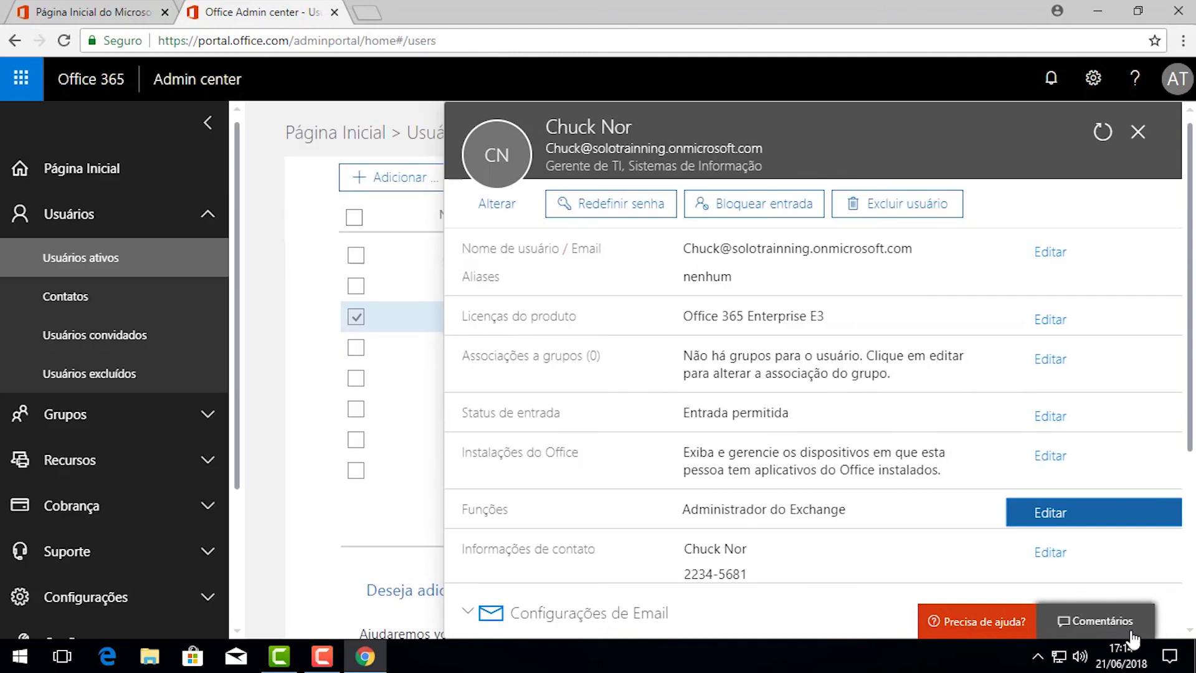
left_click(1137, 132)
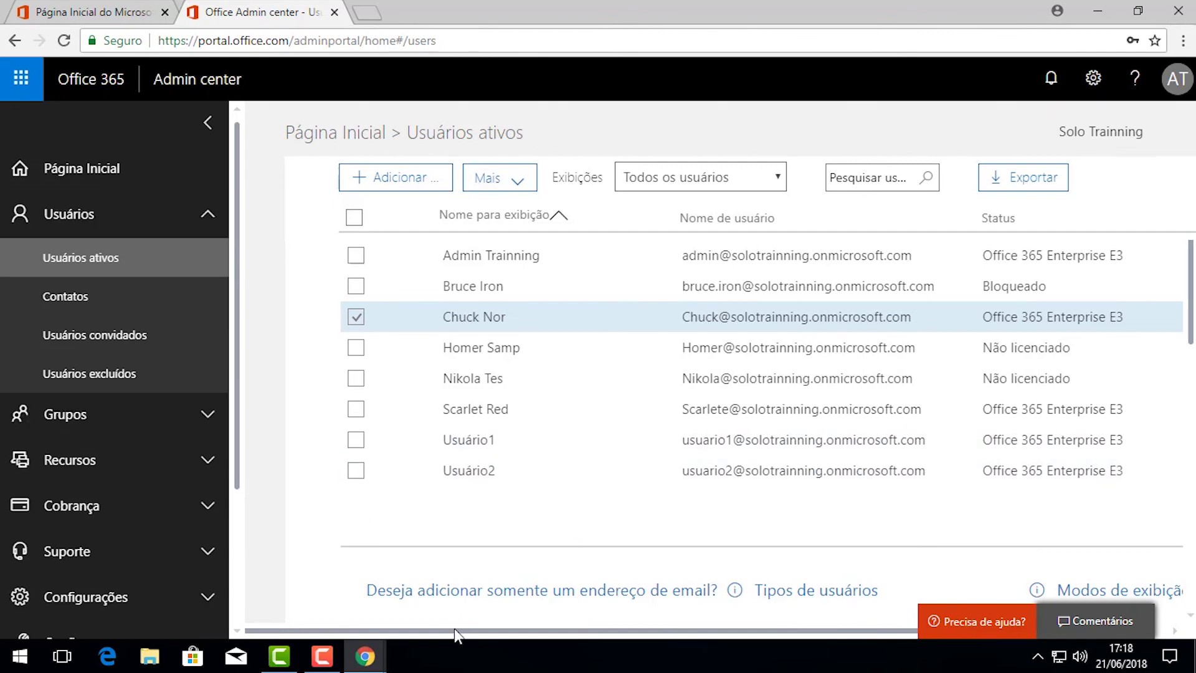
In the other admin center window, launch Exchange from Centros de administração.
mouse_move(382, 663)
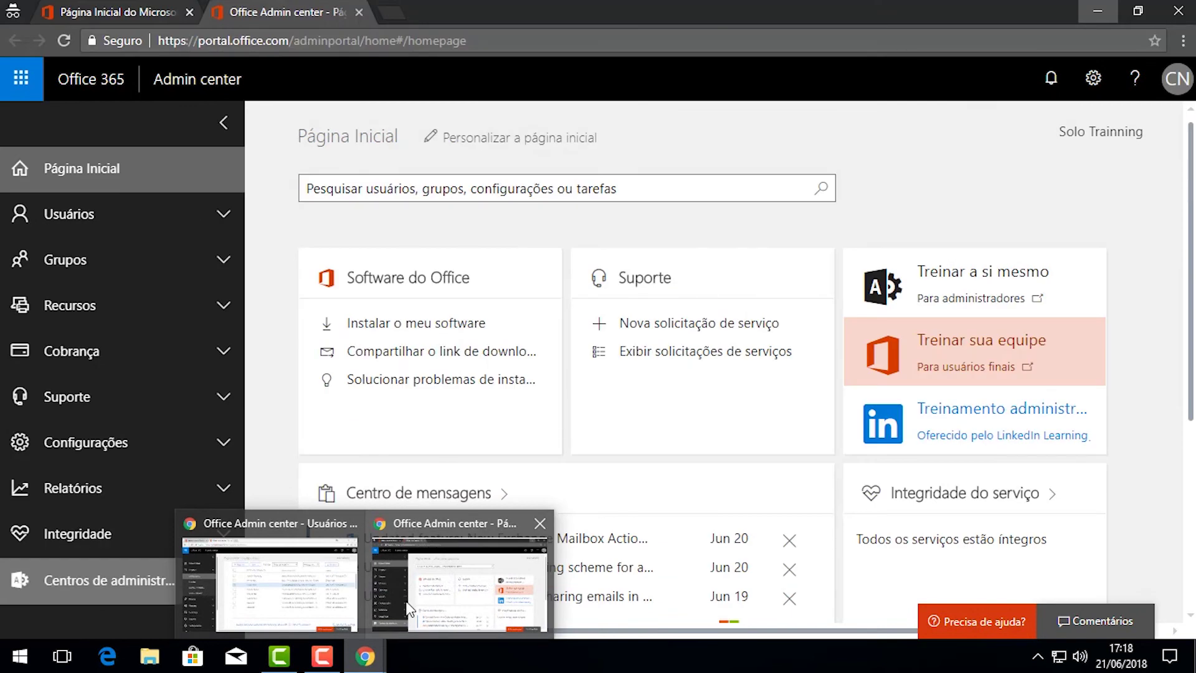
left_click(408, 608)
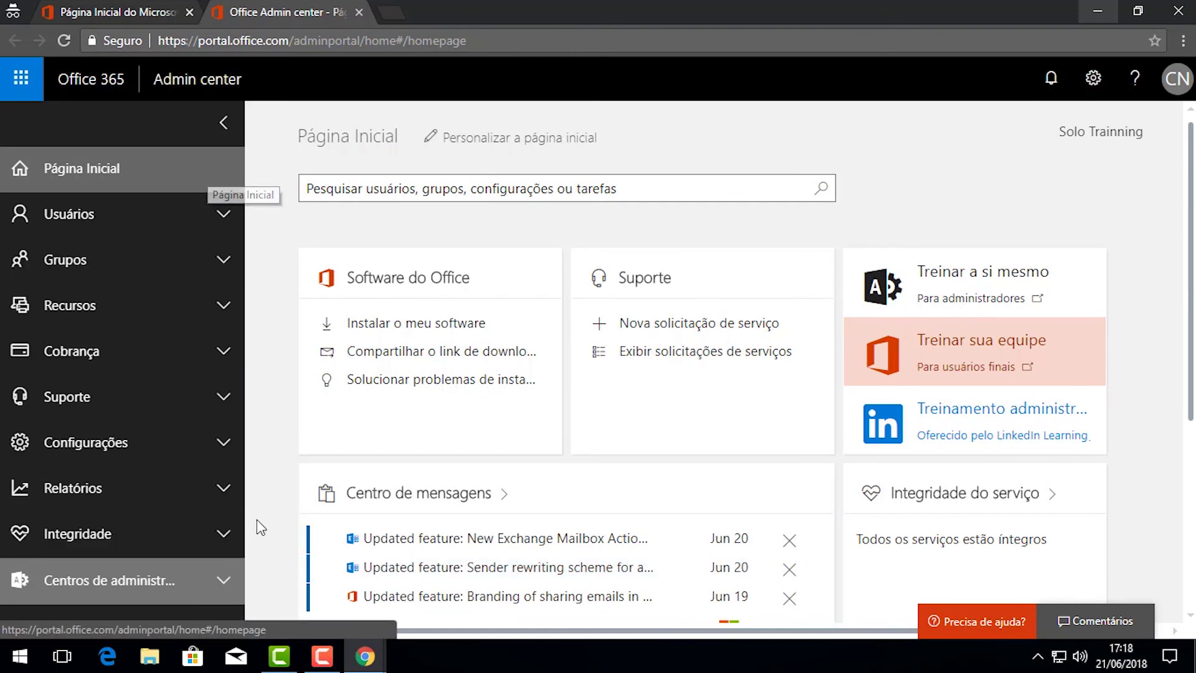
left_click(221, 586)
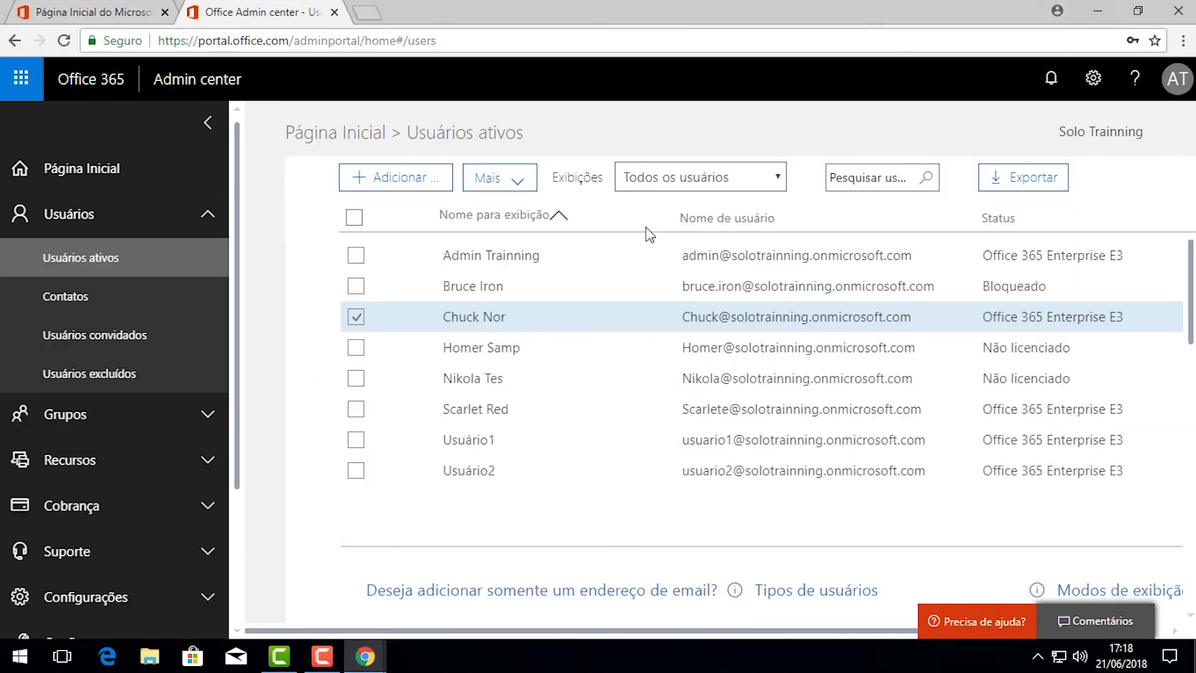
left_click(187, 220)
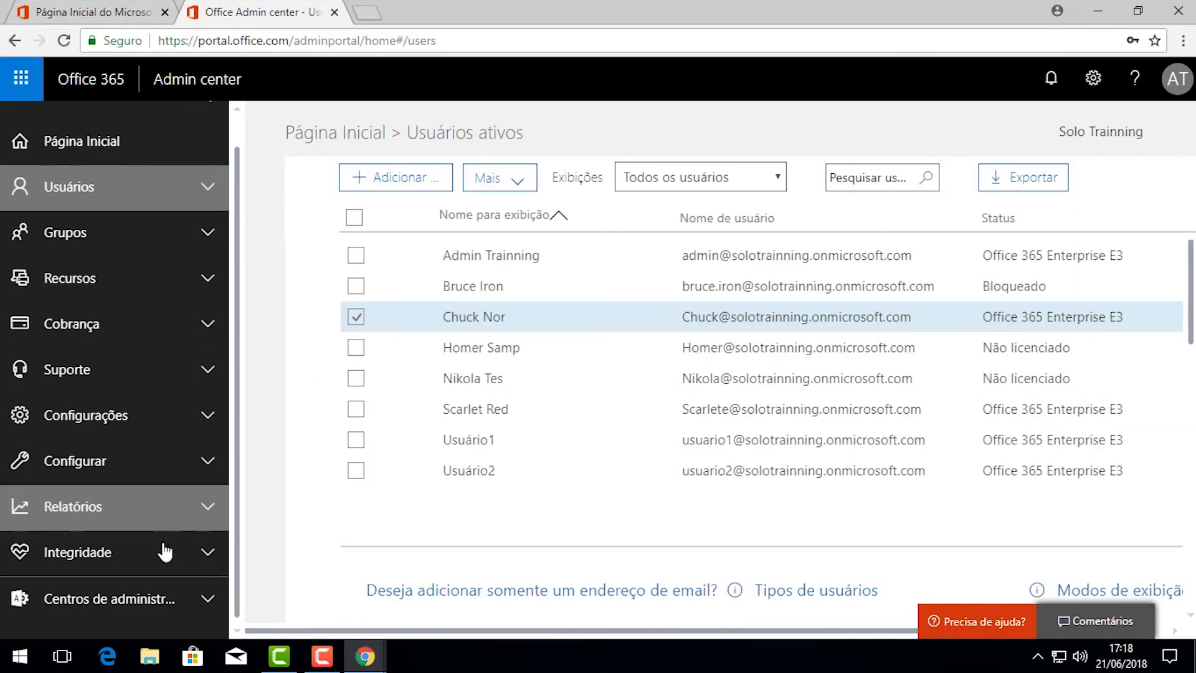
left_click(212, 602)
left_click(214, 320)
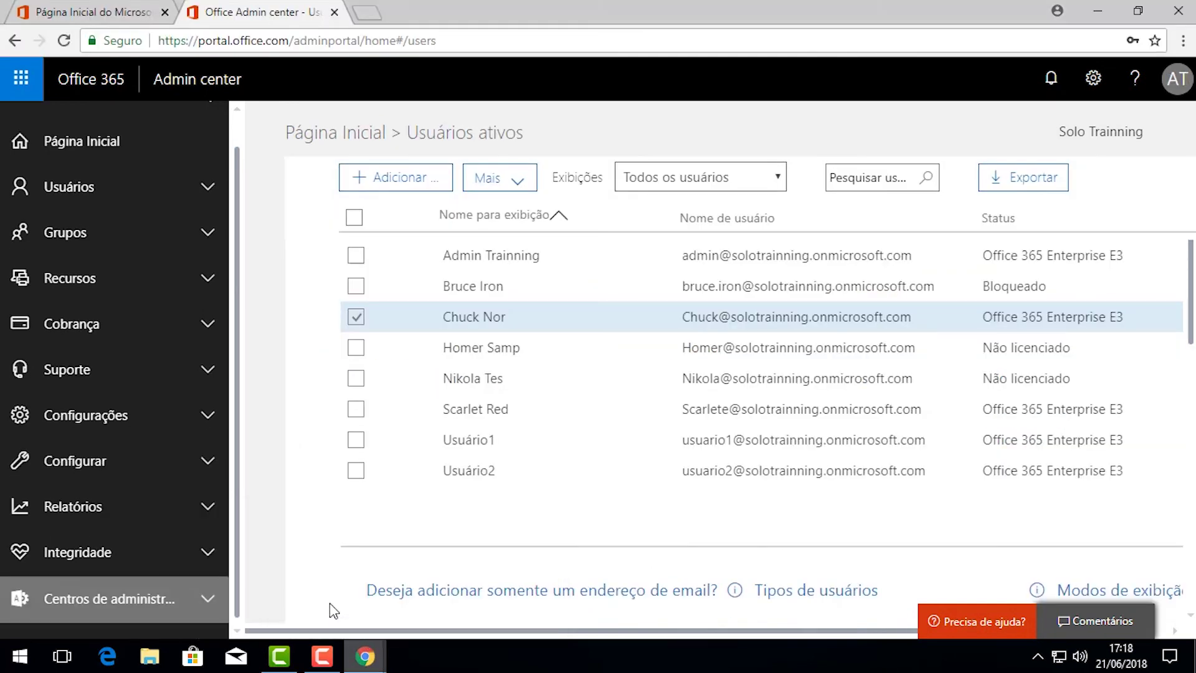
mouse_move(365, 654)
left_click(477, 550)
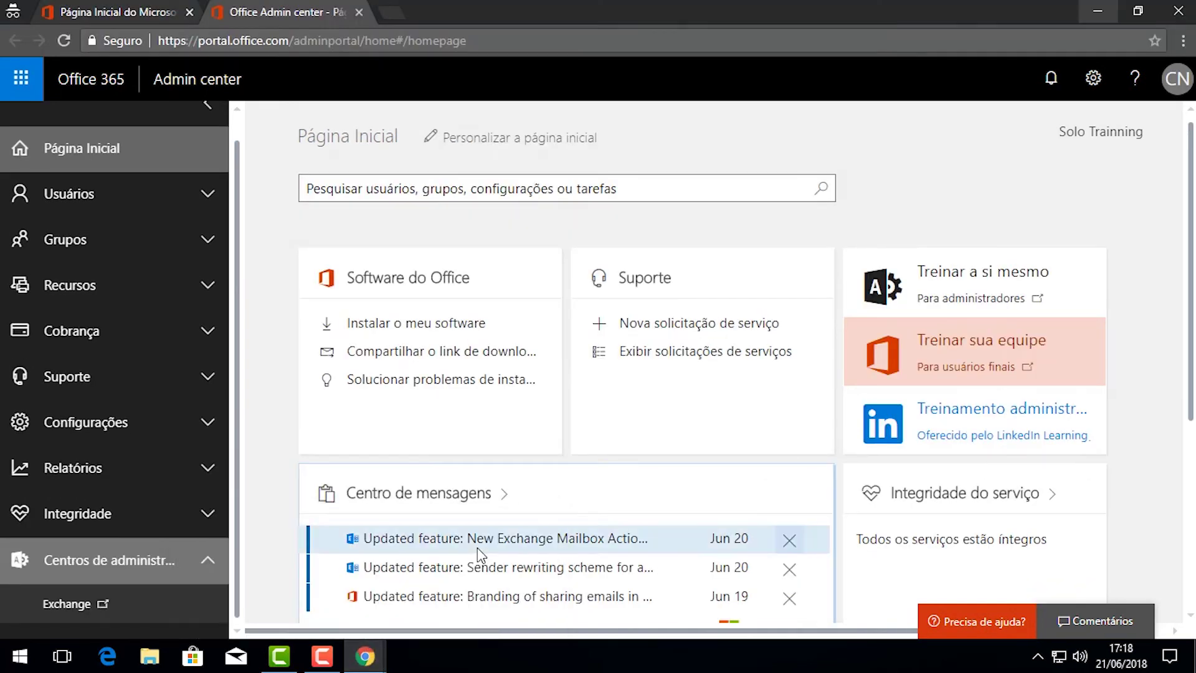
left_click(95, 604)
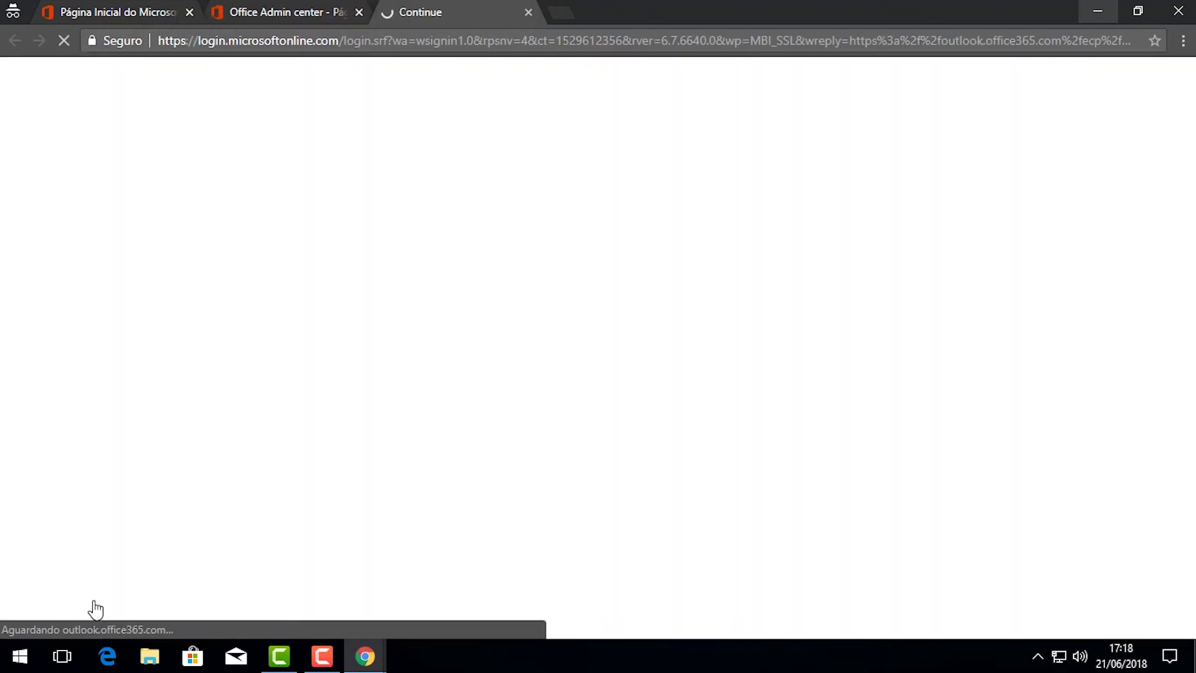